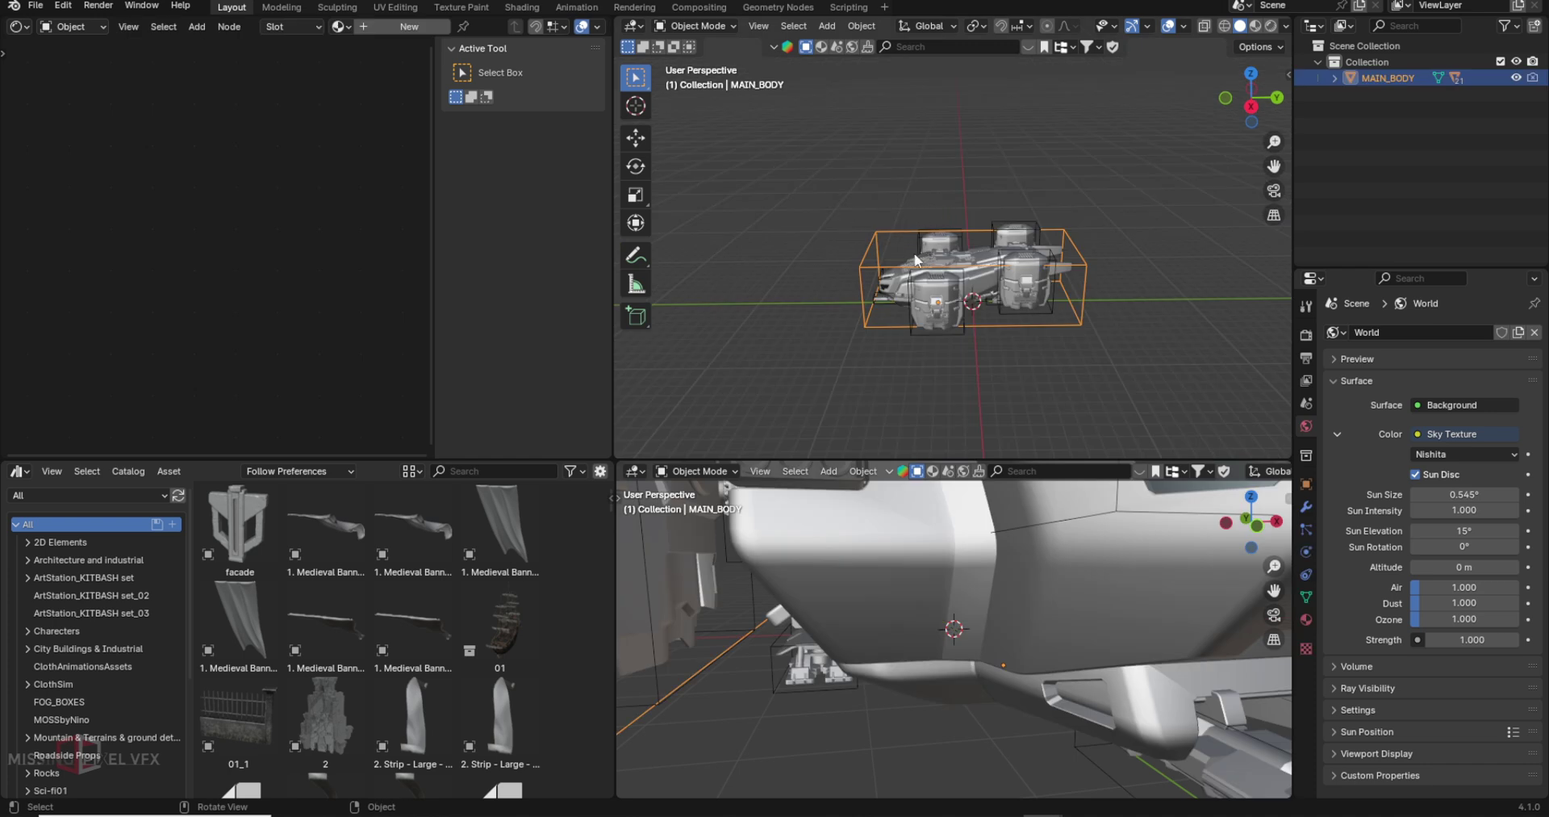
Step: Set the MAIN_BODY object's scale to 2 on all three axes
{"action": "middle_click_drag", "start_coordinate": [903, 249], "coordinate": [1001, 404]}
{"action": "left_click", "coordinate": [1305, 484]}
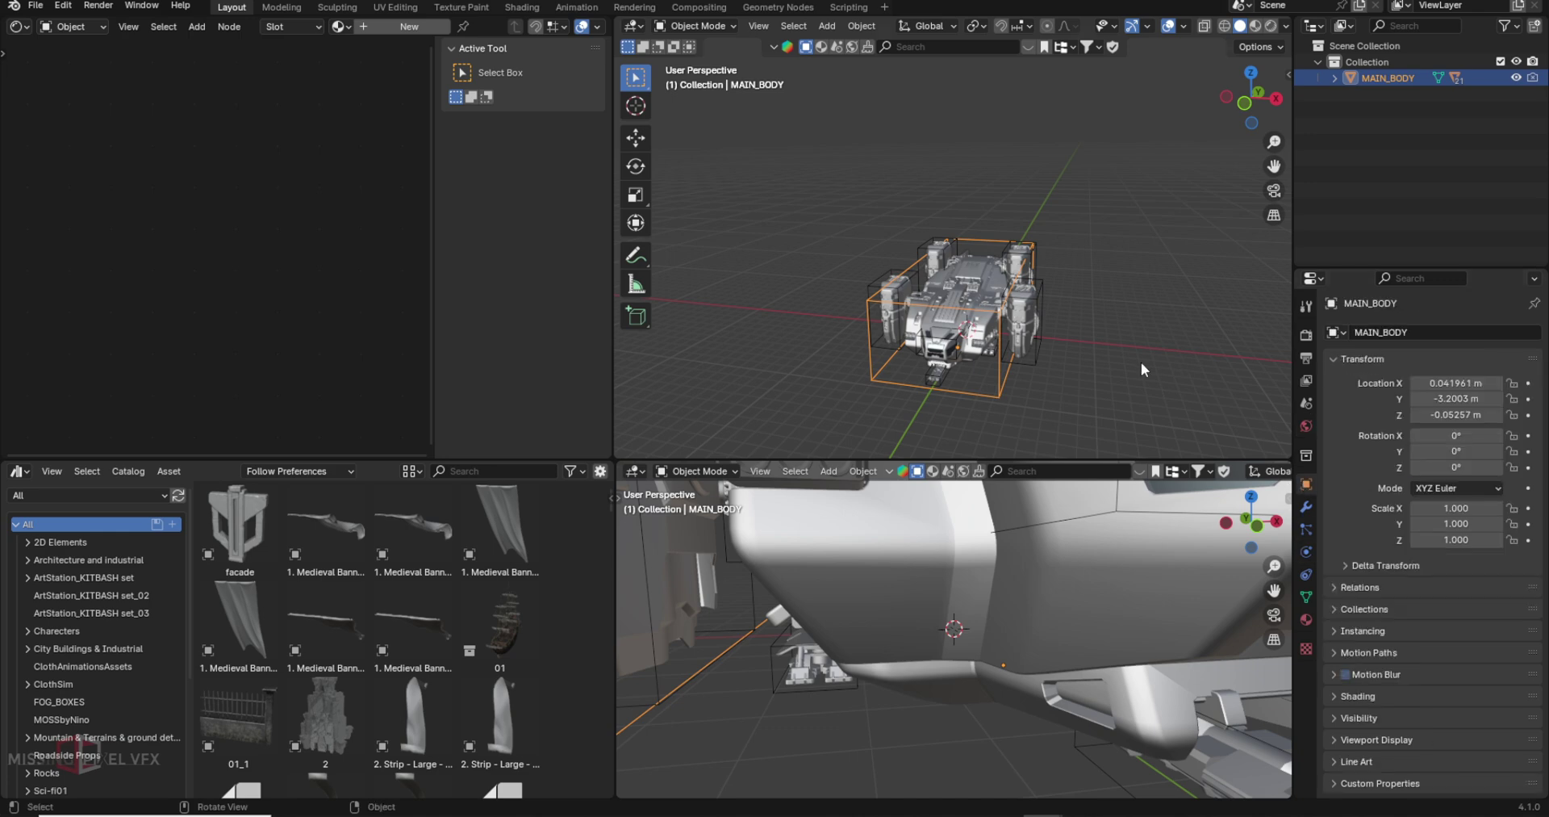
{"action": "left_click_drag", "start_coordinate": [1436, 507], "coordinate": [1435, 539]}
{"action": "type", "text": "2"}
{"action": "key", "text": "Return"}
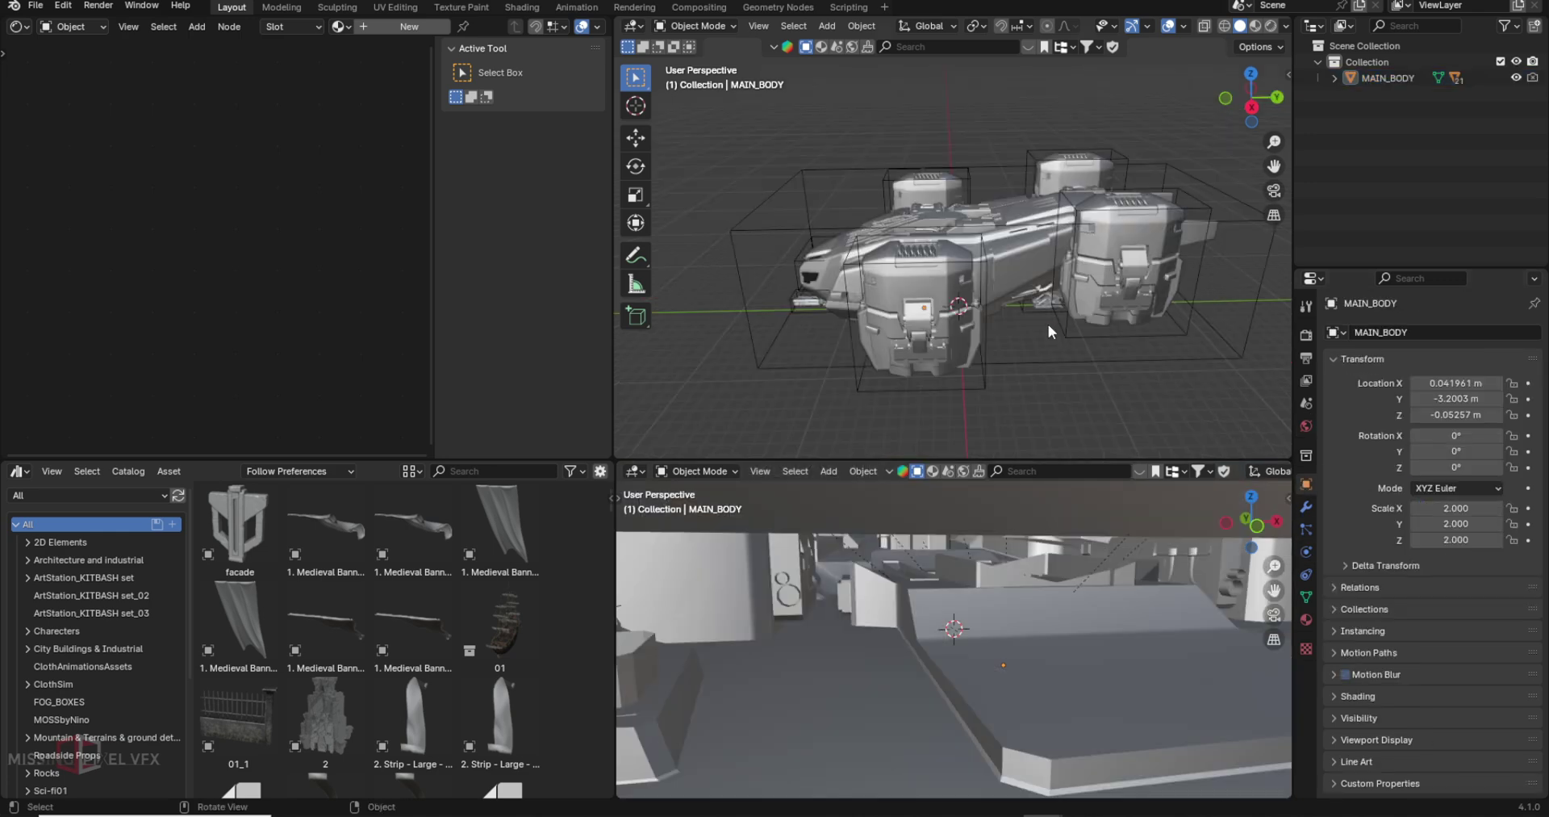
Step: Examine the ship's four engine units and their control boxes from several angles, selecting individual controllers and engine meshes
{"action": "left_click", "coordinate": [1034, 274]}
{"action": "middle_click_drag", "start_coordinate": [1053, 208], "coordinate": [1053, 286]}
{"action": "left_click", "coordinate": [928, 137]}
{"action": "left_click", "coordinate": [1070, 105]}
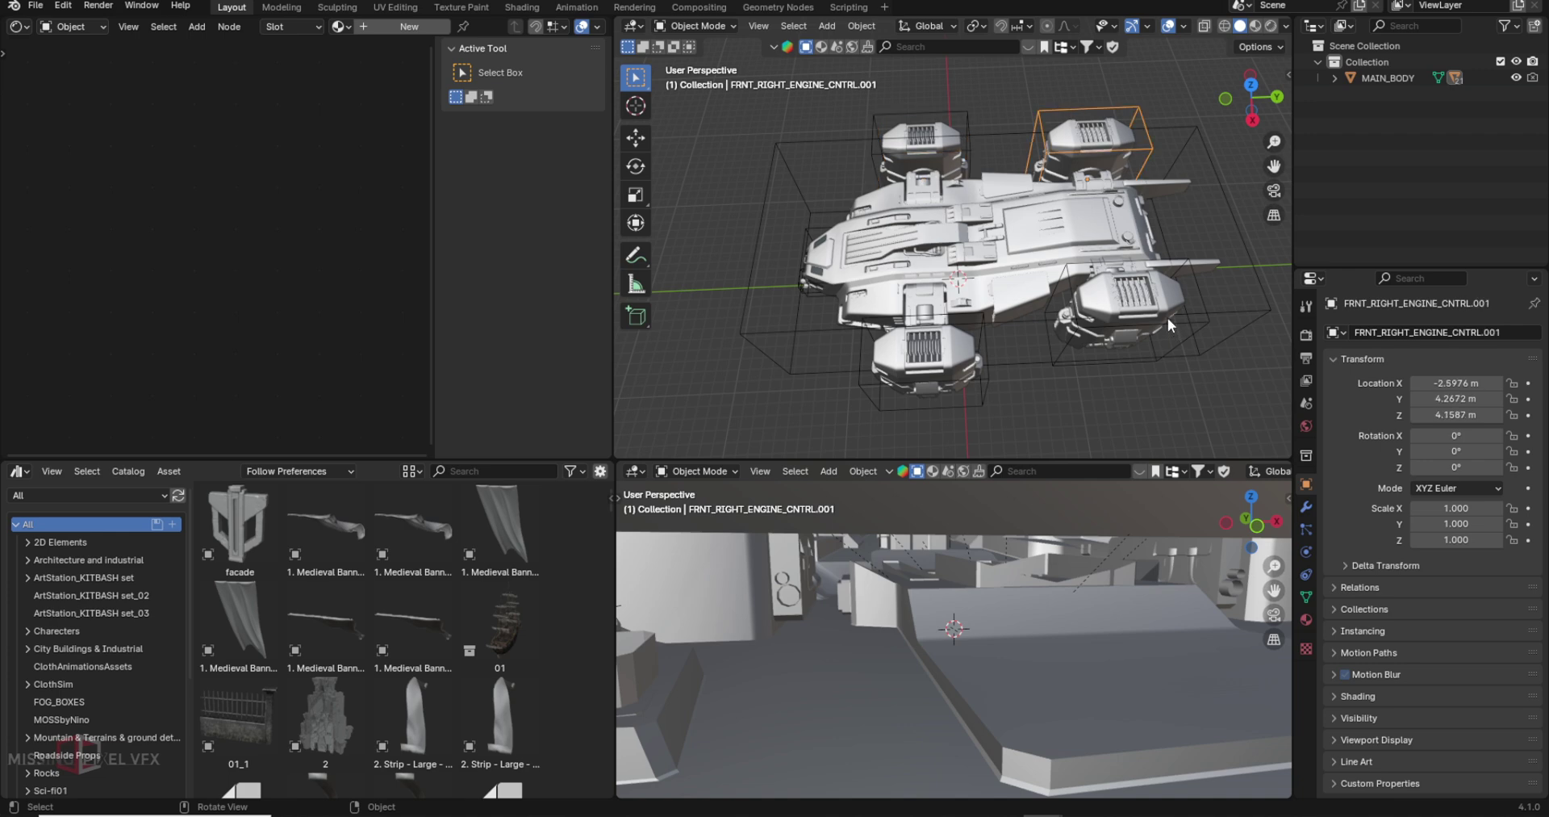
{"action": "middle_click_drag", "start_coordinate": [976, 378], "coordinate": [985, 113]}
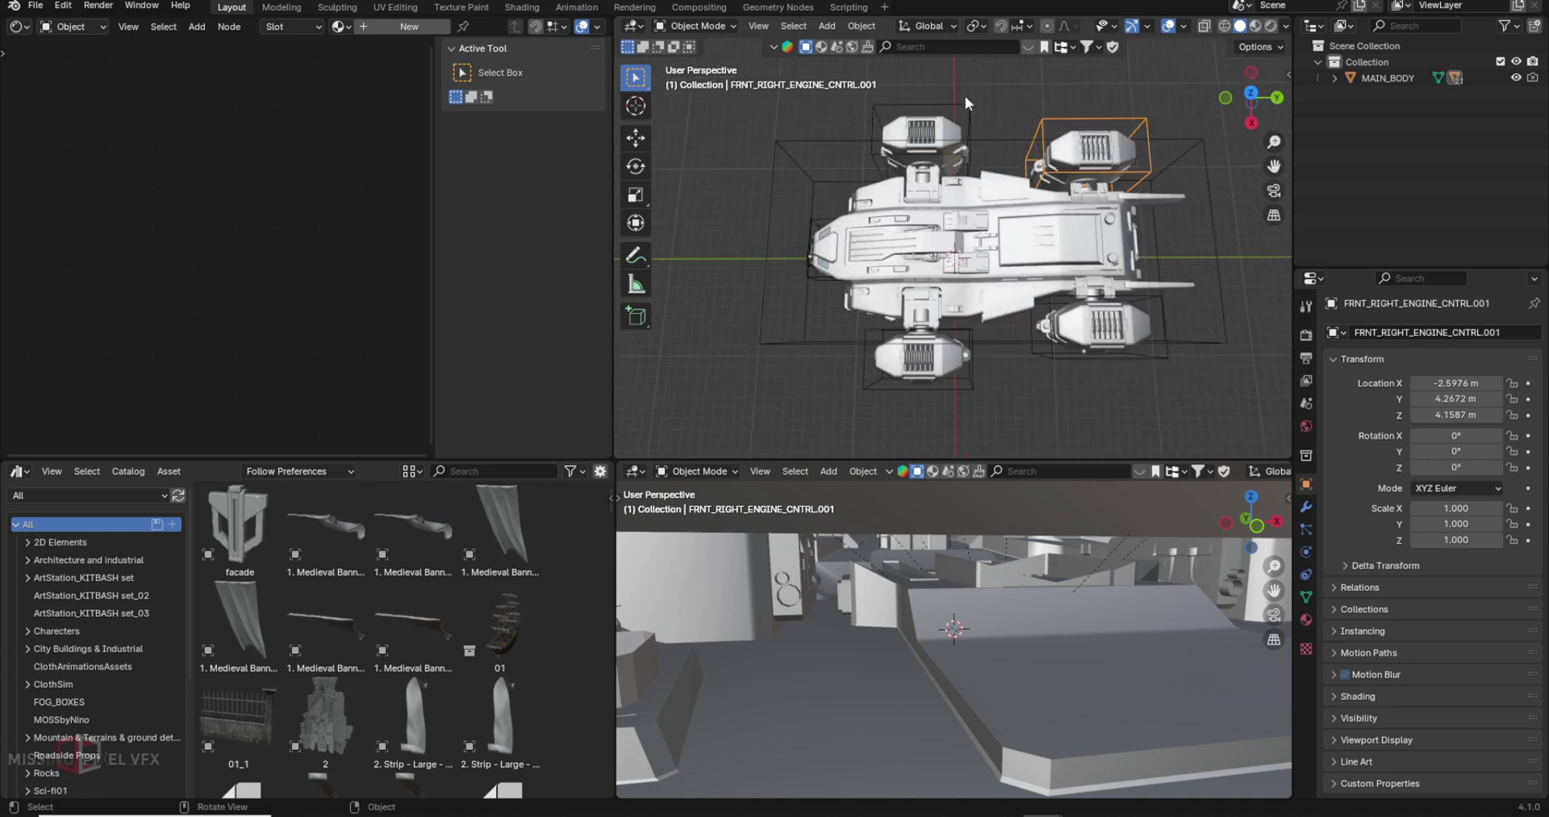
{"action": "left_click", "coordinate": [928, 125]}
{"action": "left_click", "coordinate": [1127, 139]}
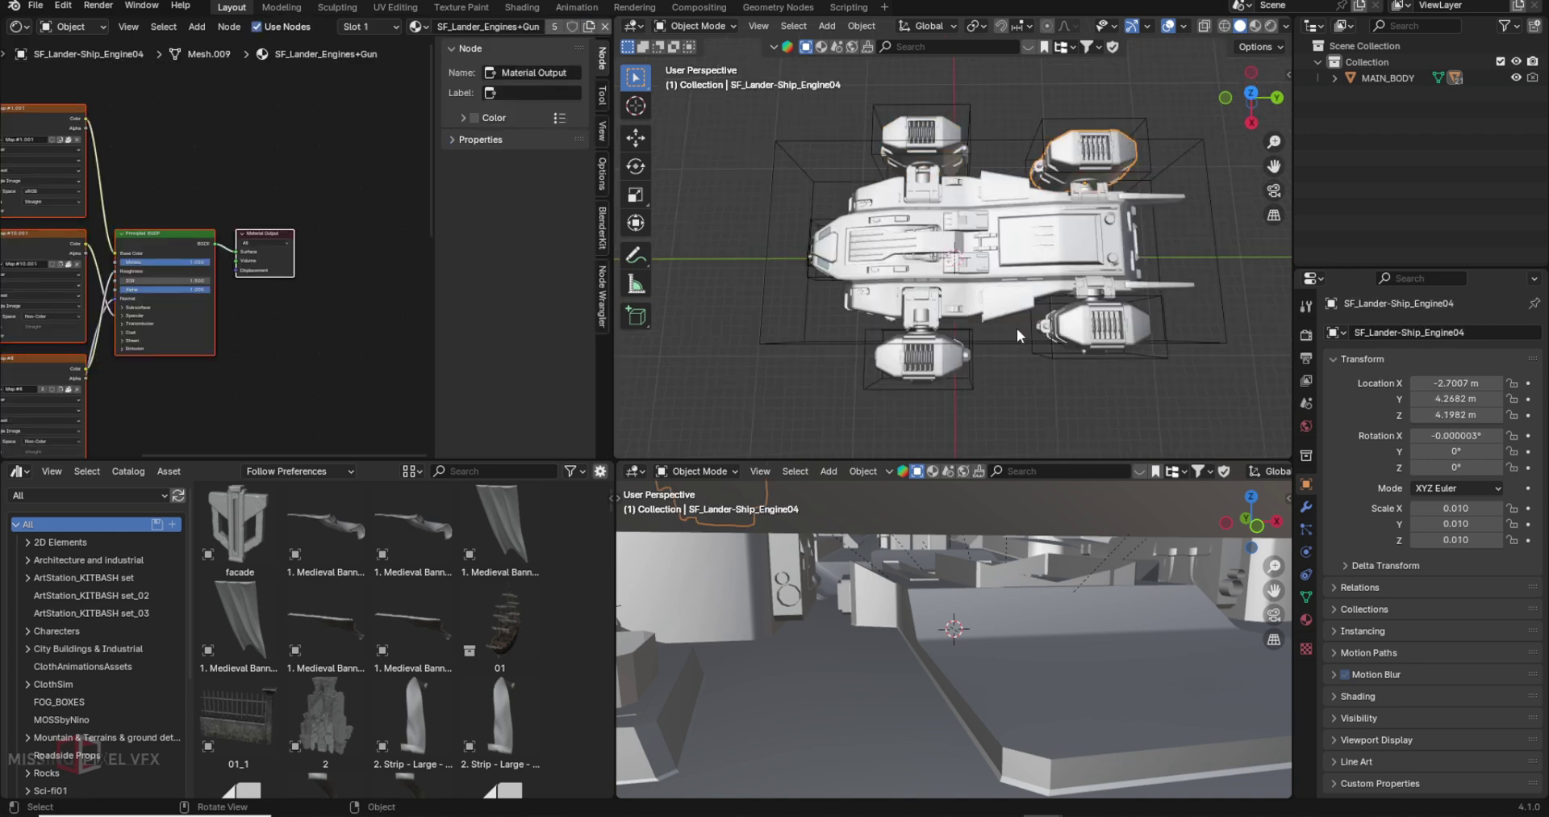
{"action": "left_click", "coordinate": [1185, 221]}
{"action": "middle_click_drag", "start_coordinate": [1185, 220], "coordinate": [1173, 341]}
{"action": "left_click", "coordinate": [869, 321]}
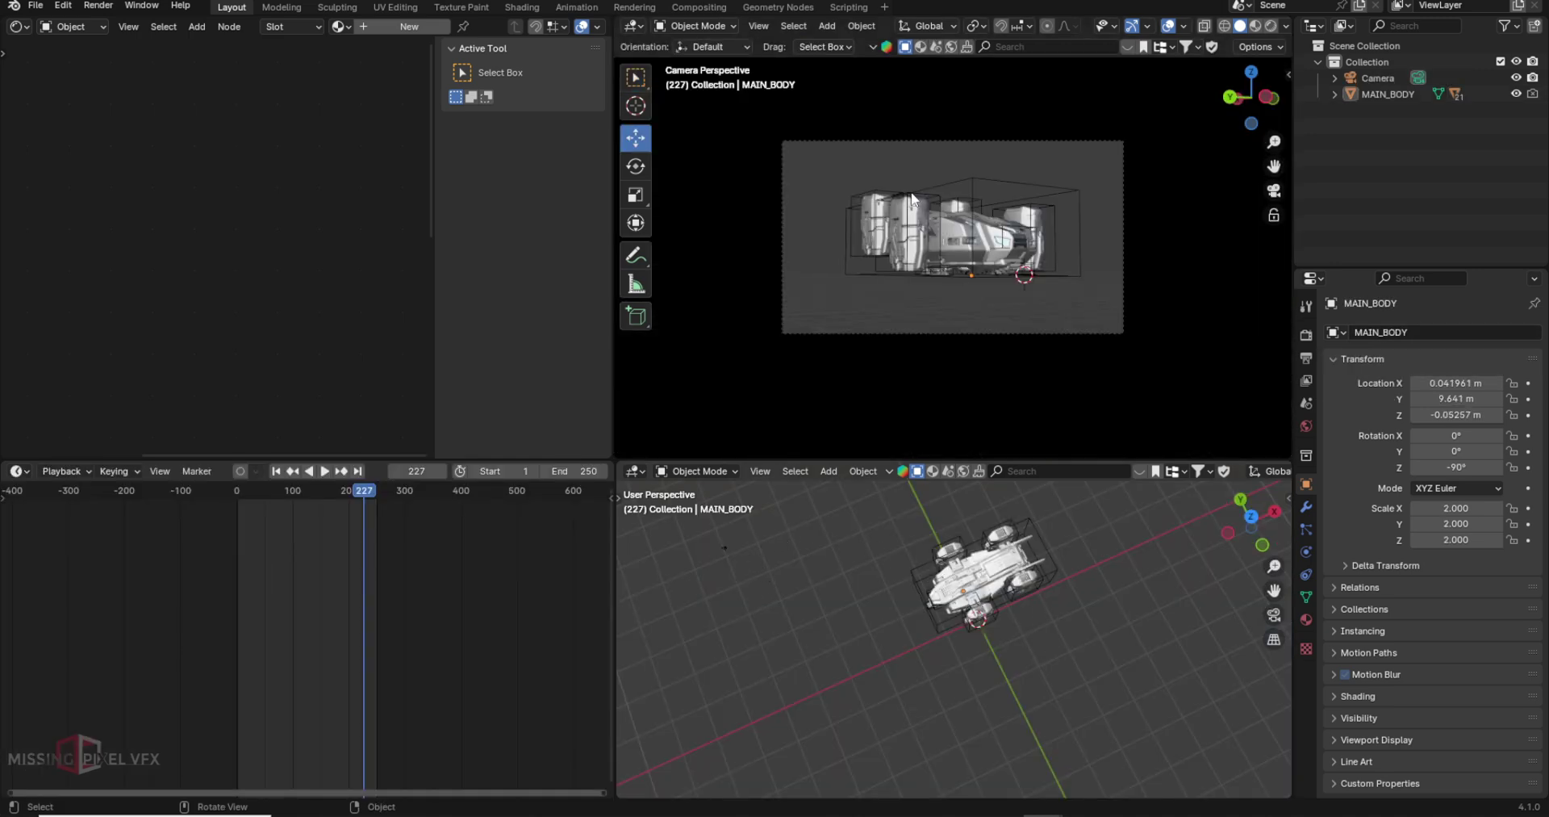
Step: Add a plane at the world origin and scale it up to about 770 as the ground beneath the ship
{"action": "key", "text": "shift+a"}
{"action": "left_click", "coordinate": [1099, 477]}
{"action": "key", "text": "s"}
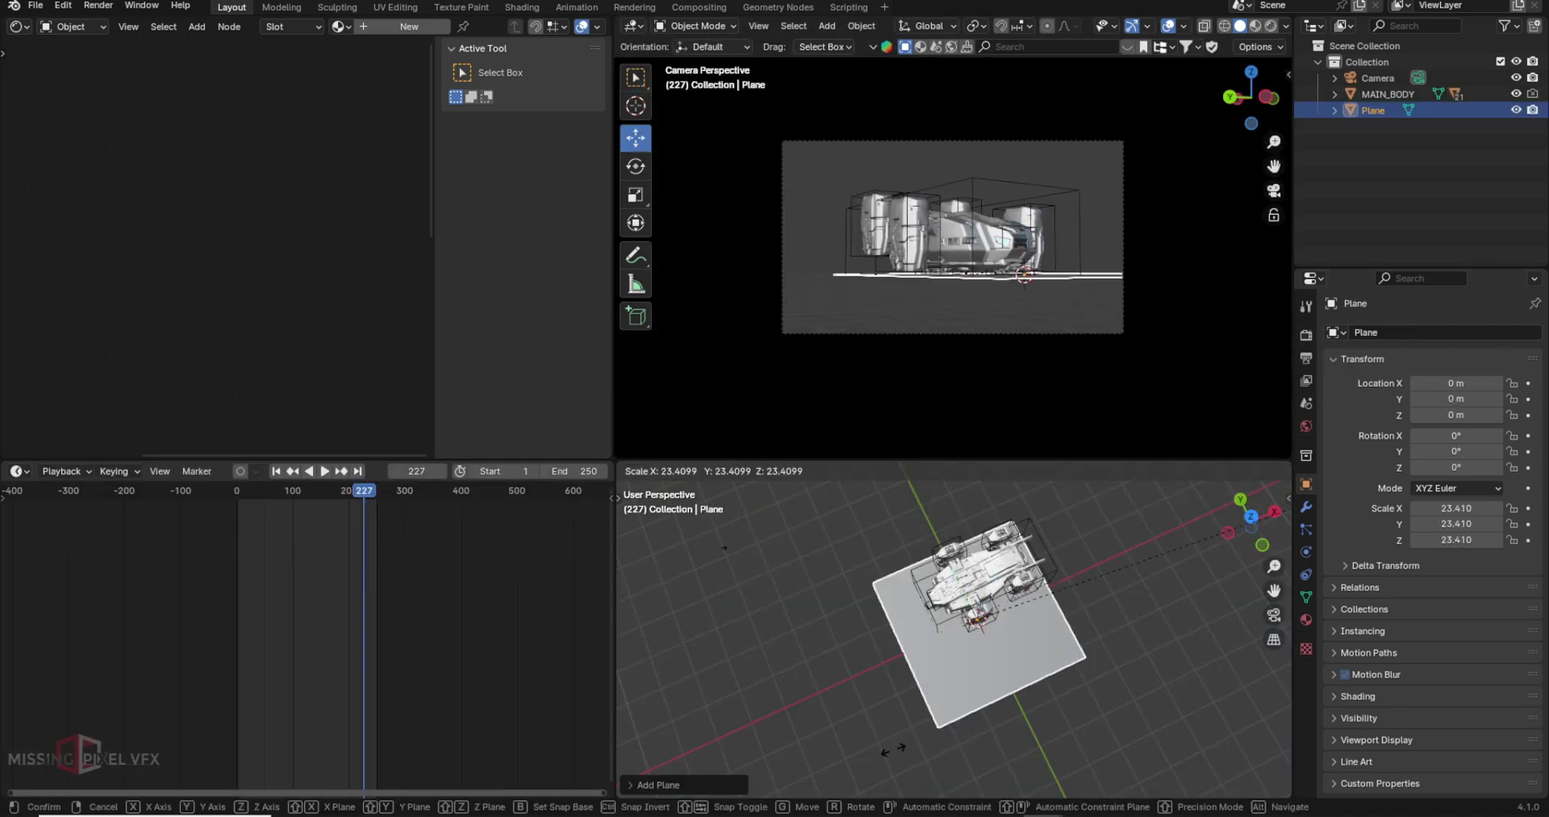
{"action": "left_click", "coordinate": [1082, 592]}
{"action": "middle_click_drag", "start_coordinate": [1004, 656], "coordinate": [965, 620]}
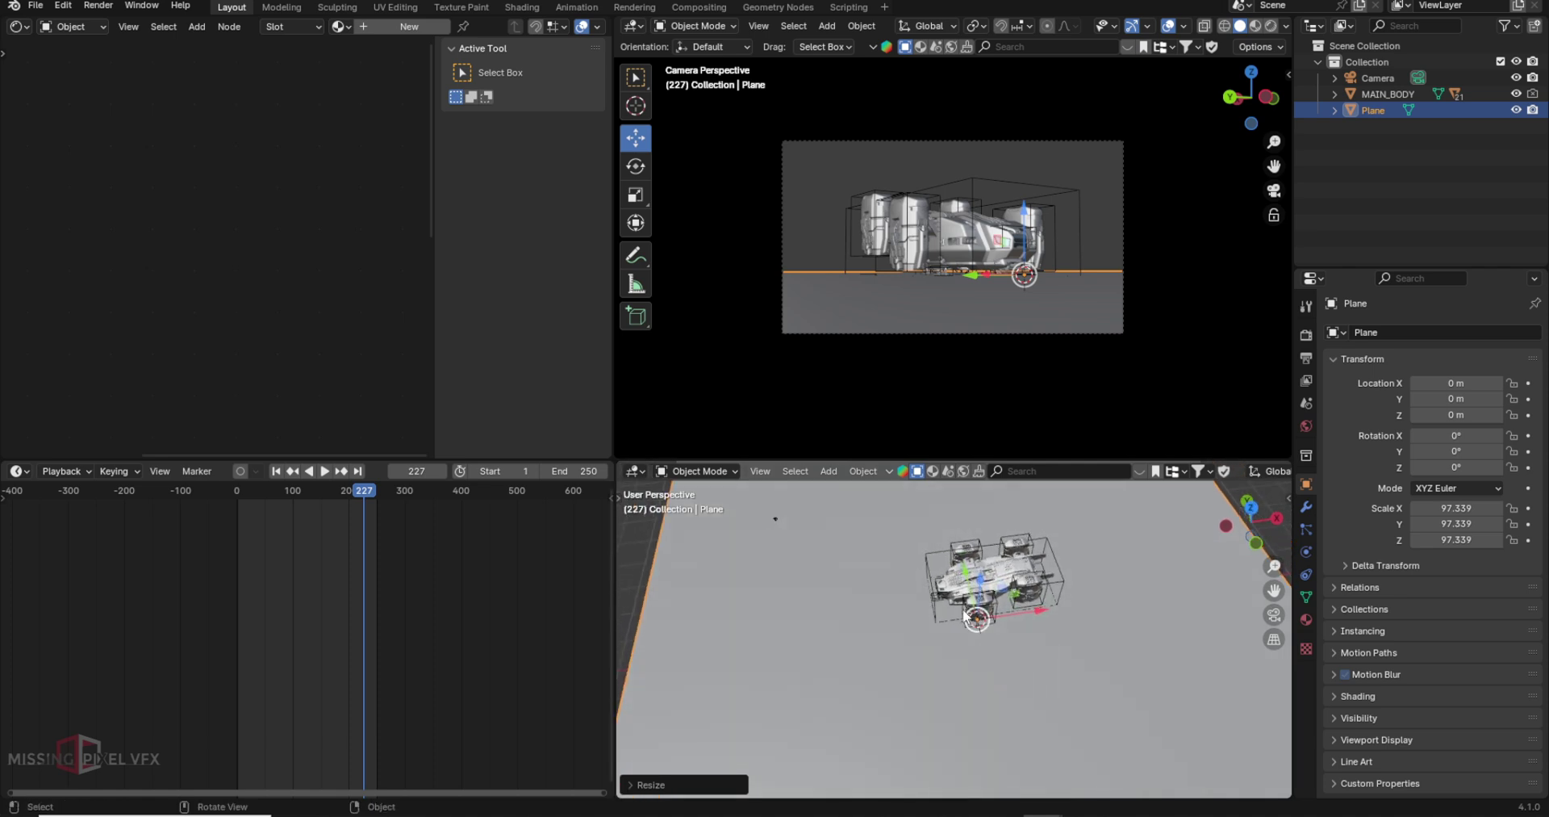
{"action": "key", "text": "s"}
{"action": "left_click", "coordinate": [1105, 574]}
{"action": "left_click", "coordinate": [1013, 375]}
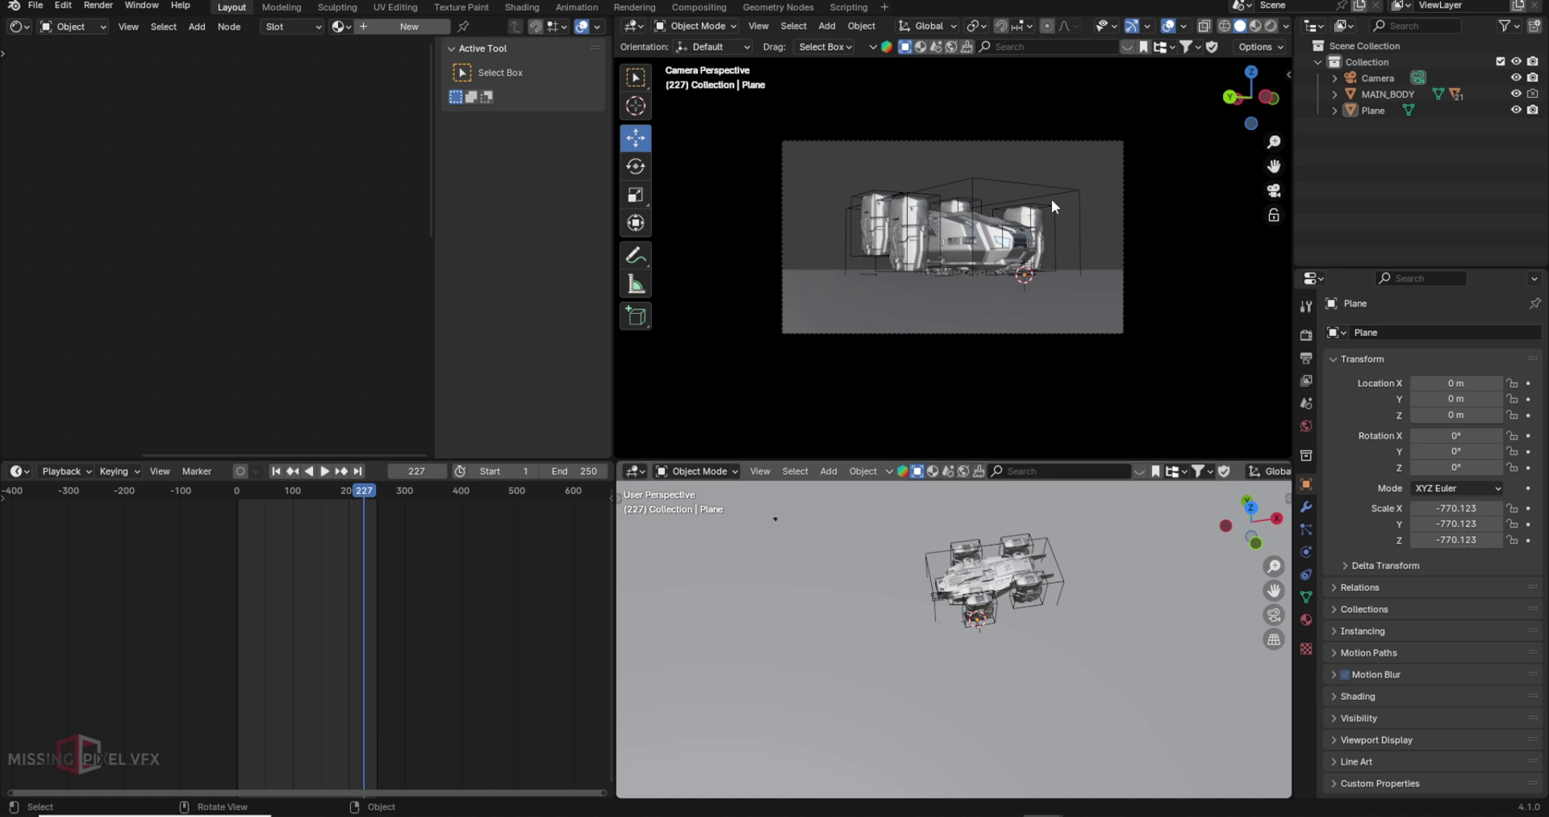
Step: Add a cube and move it along X to about -24 m, in front of the ship's nose
{"action": "left_click", "coordinate": [995, 283]}
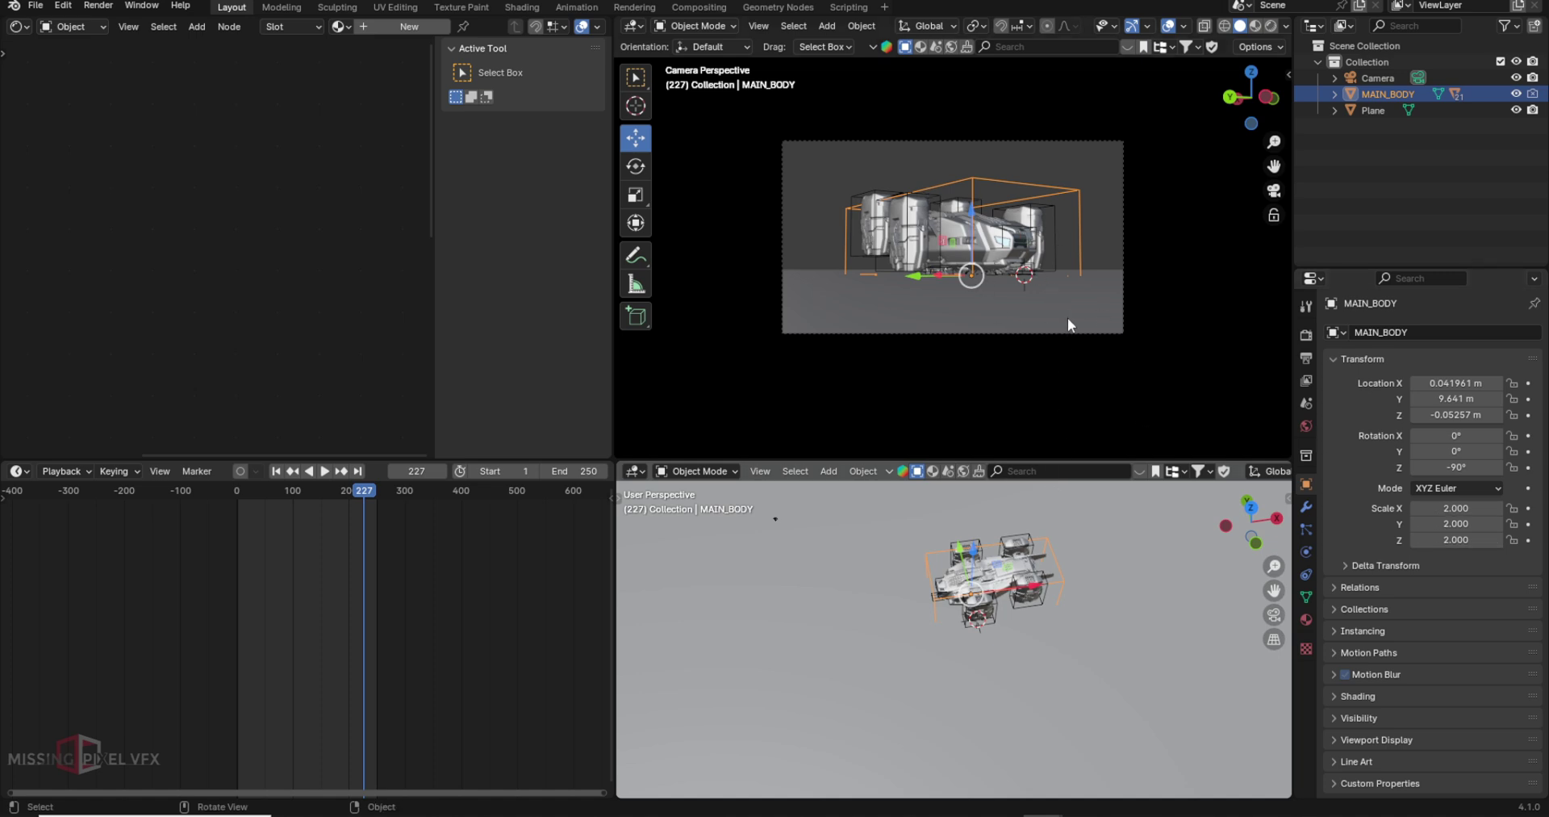
{"action": "middle_click_drag", "start_coordinate": [1078, 594], "coordinate": [1150, 562]}
{"action": "scroll", "coordinate": [950, 625], "scroll_direction": "up", "scroll_amount": 3}
{"action": "key", "text": "shift+a"}
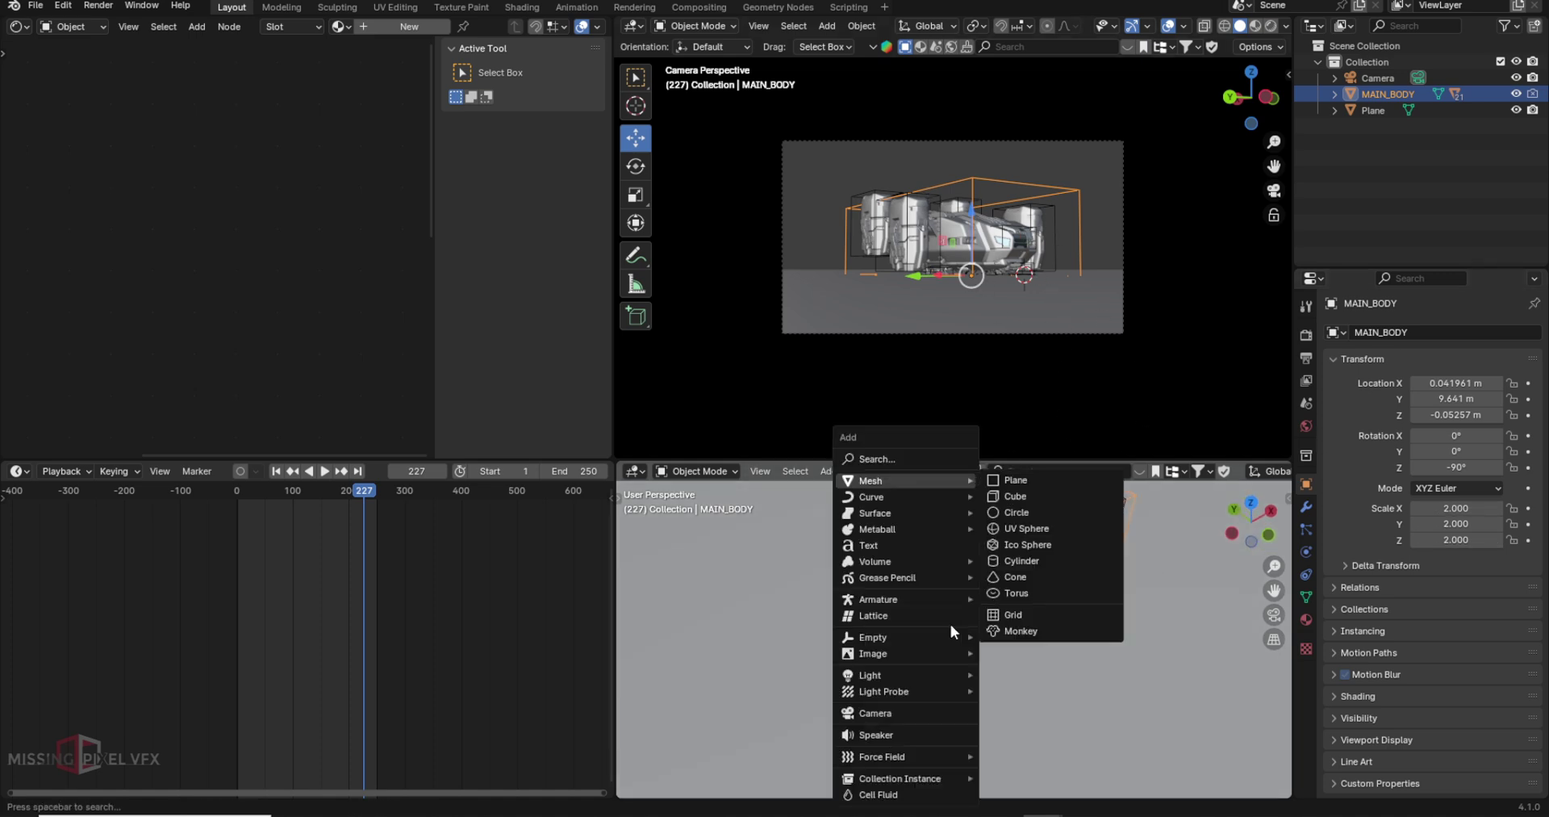
{"action": "mouse_move", "coordinate": [883, 481]}
{"action": "left_click", "coordinate": [1046, 494]}
{"action": "key", "text": "g"}
{"action": "key", "text": "x"}
{"action": "left_click", "coordinate": [992, 681]}
Step: Raise the cube to about 5.5 m on Z and scale it to about 0.94
{"action": "key", "text": "s"}
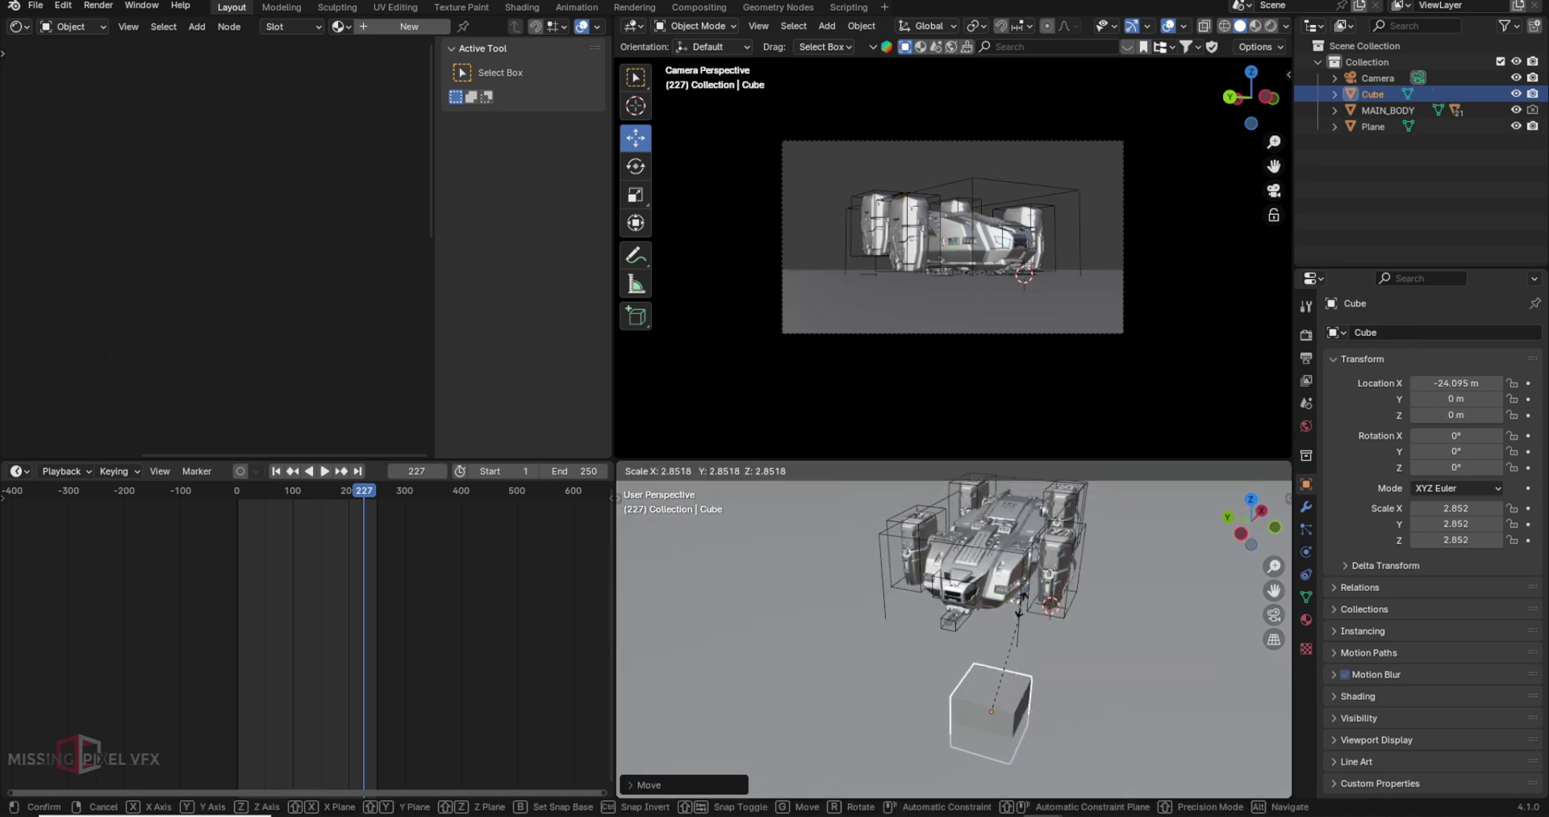
{"action": "left_click", "coordinate": [1106, 632]}
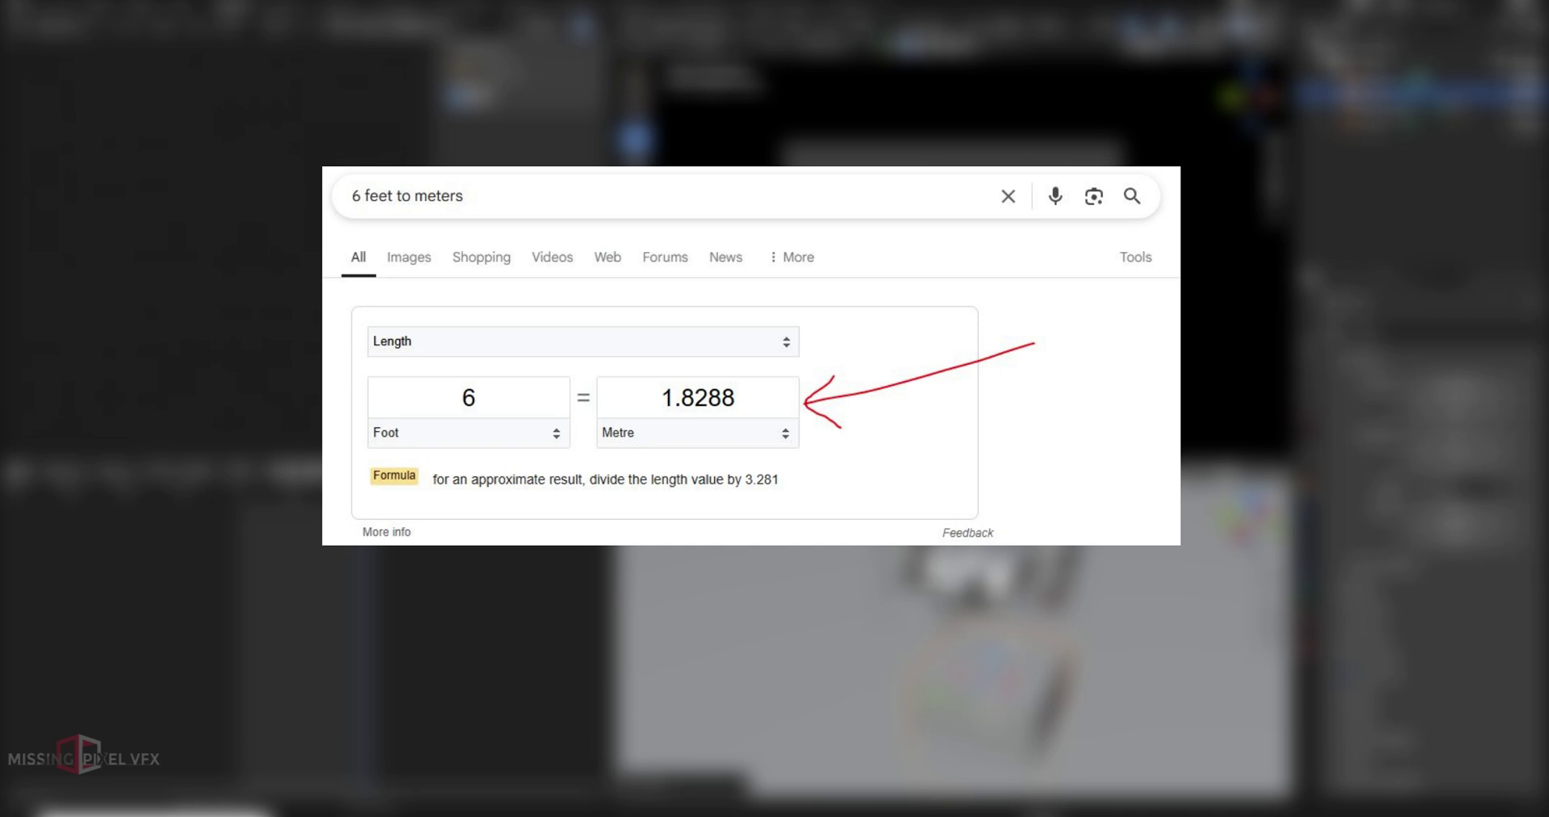
{"action": "left_click_drag", "start_coordinate": [994, 638], "coordinate": [995, 615]}
{"action": "key", "text": "s"}
{"action": "left_click", "coordinate": [997, 666]}
Step: Set the cube's dimensions to 0.5 m in X and Y and 1.8 m in Z as a human-height reference
{"action": "key", "text": "n"}
{"action": "left_click", "coordinate": [1283, 78]}
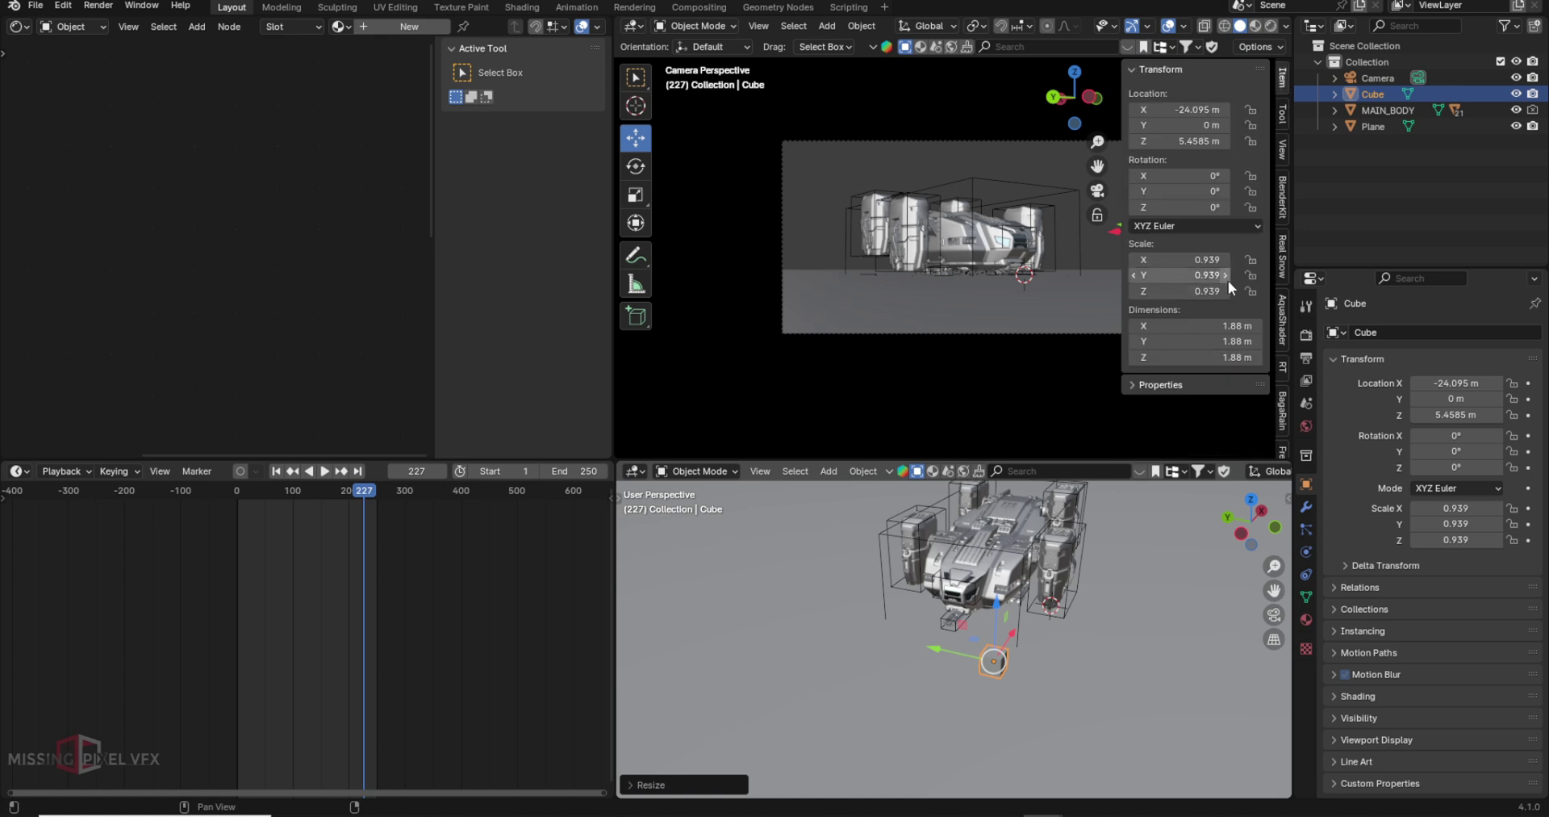
{"action": "left_click", "coordinate": [1227, 355]}
{"action": "type", "text": "1.8"}
{"action": "key", "text": "Return"}
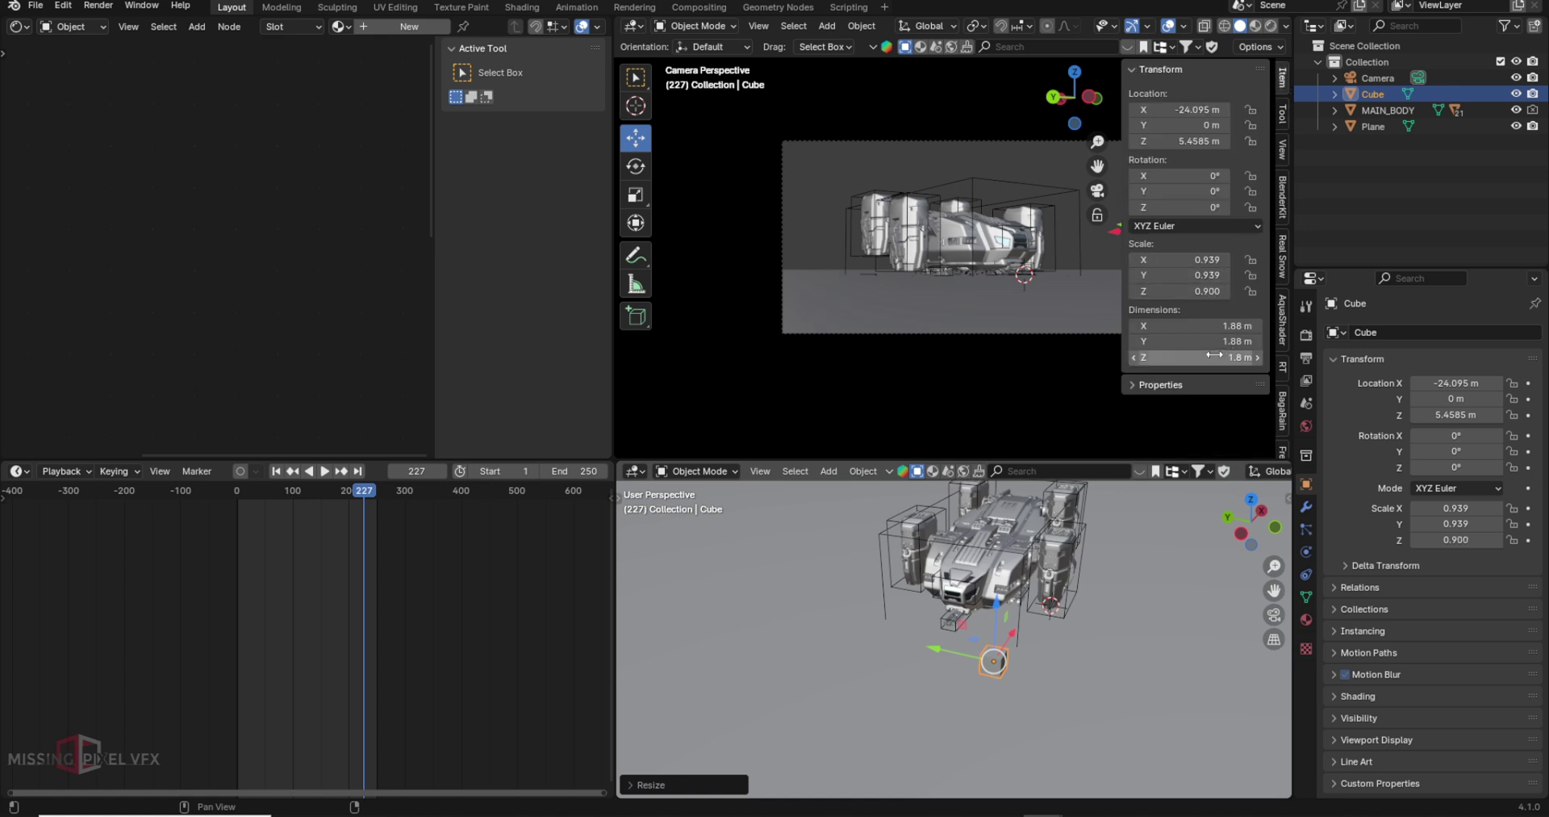
{"action": "left_click", "coordinate": [1224, 325]}
{"action": "type", "text": "0.5"}
{"action": "key", "text": "Tab"}
{"action": "key", "text": "BackSpace"}
{"action": "type", "text": ".5"}
{"action": "key", "text": "Return"}
Step: Lower the reference cube toward the ground and move it about 12 m along X toward the ship's nose
{"action": "middle_click_drag", "start_coordinate": [1004, 694], "coordinate": [993, 527], "text": "shift"}
{"action": "left_click_drag", "start_coordinate": [986, 513], "coordinate": [997, 644]}
{"action": "middle_click_drag", "start_coordinate": [998, 646], "coordinate": [962, 676]}
{"action": "key", "text": "ctrl+space"}
{"action": "middle_click_drag", "start_coordinate": [1041, 476], "coordinate": [870, 505]}
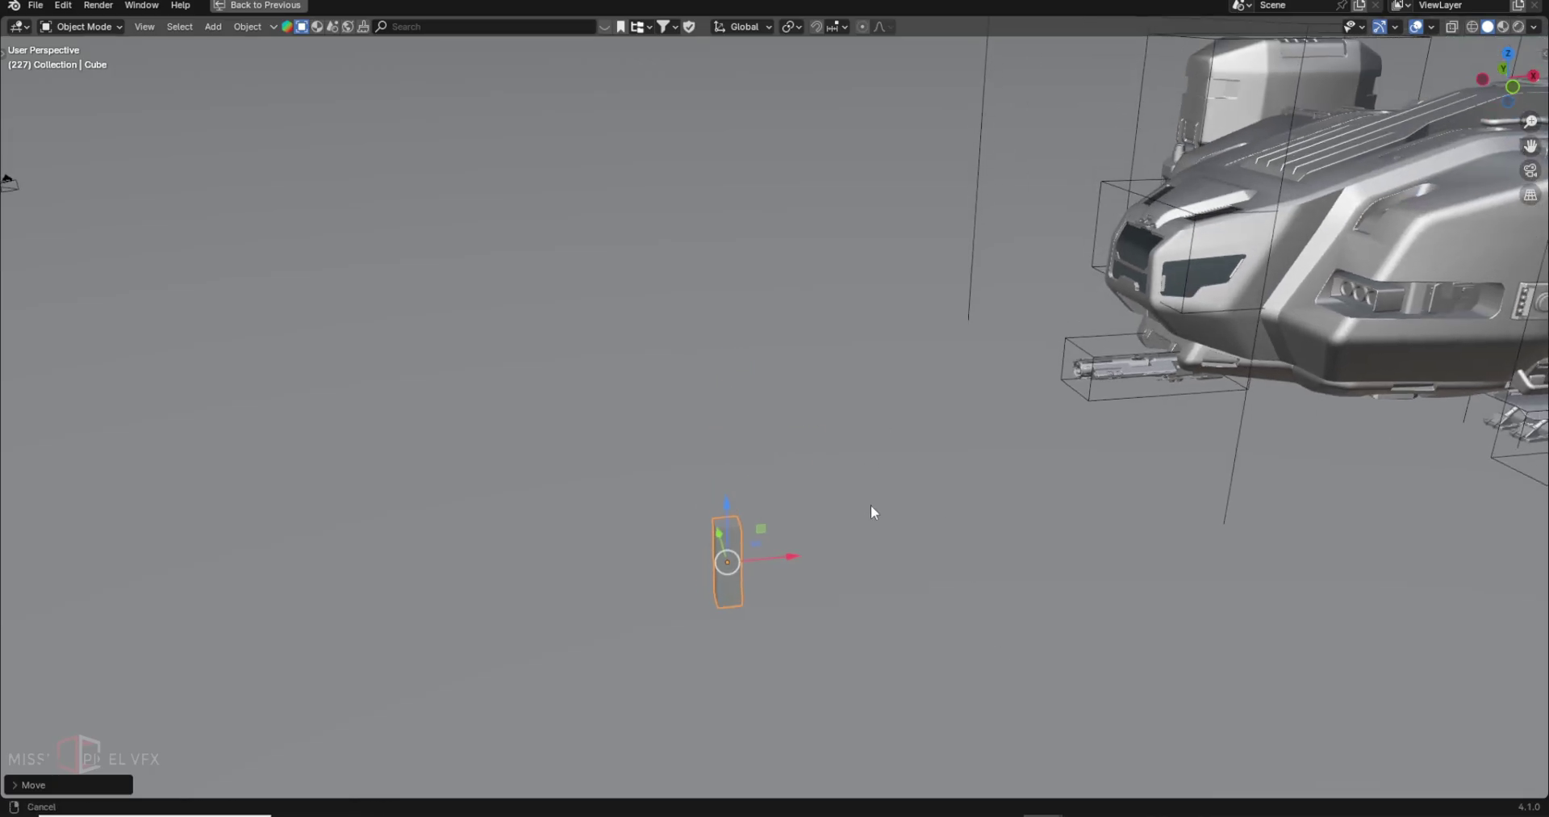
{"action": "key", "text": "g"}
{"action": "key", "text": "x"}
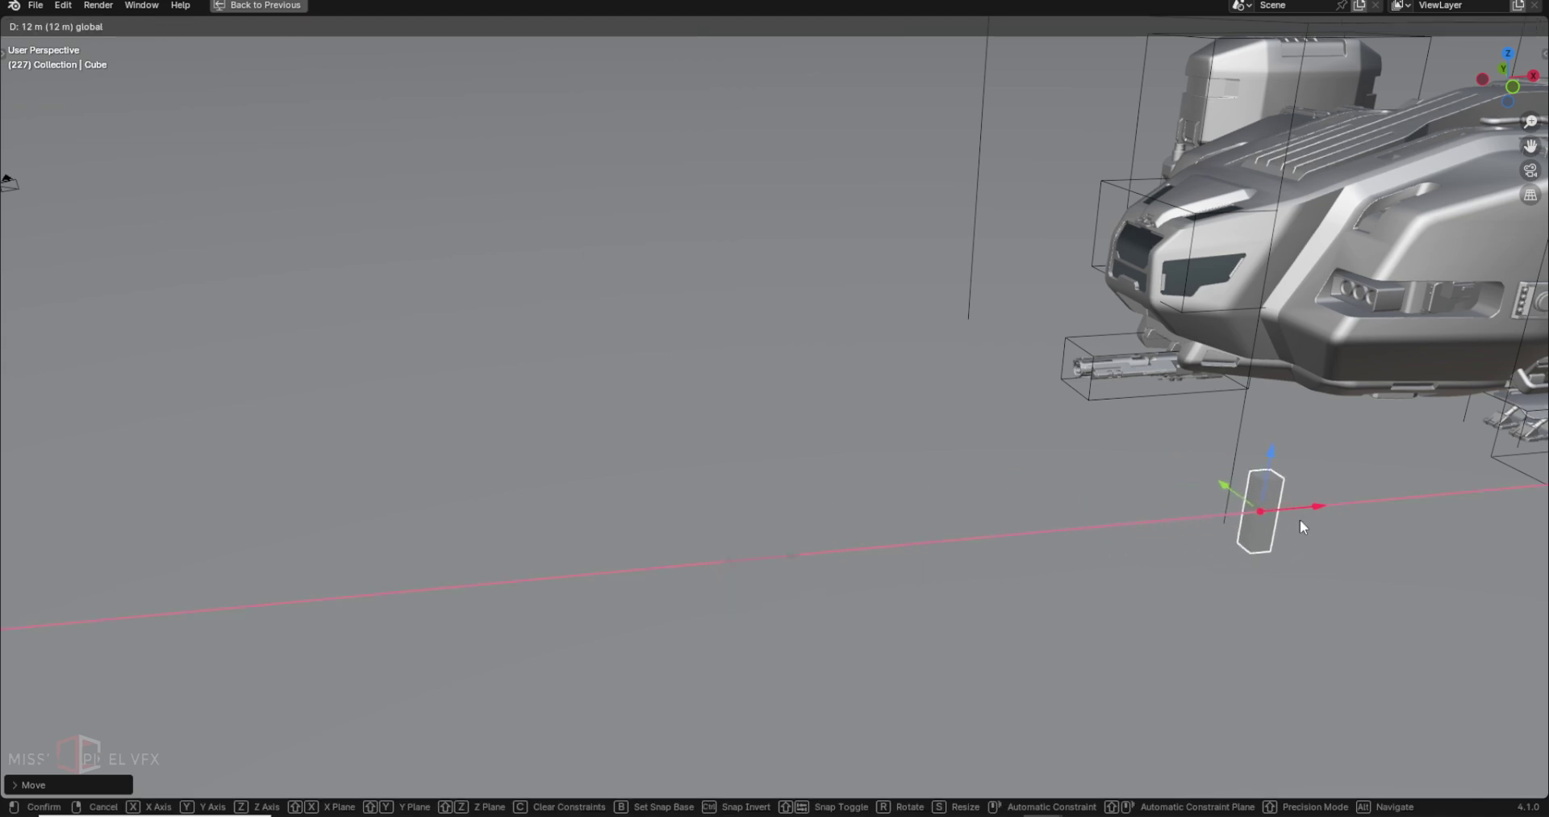
{"action": "left_click", "coordinate": [1324, 524]}
{"action": "middle_click_drag", "start_coordinate": [1202, 494], "coordinate": [1348, 529]}
Step: Reposition the reference cube along Y and within the ground plane, to about X -16.6 m and Y -45.6 m
{"action": "key", "text": "g"}
{"action": "key", "text": "y"}
{"action": "left_click", "coordinate": [815, 435]}
{"action": "left_click_drag", "start_coordinate": [863, 383], "coordinate": [936, 269]}
{"action": "middle_click_drag", "start_coordinate": [954, 283], "coordinate": [921, 246]}
{"action": "left_click_drag", "start_coordinate": [922, 246], "coordinate": [933, 144]}
{"action": "middle_click_drag", "start_coordinate": [933, 144], "coordinate": [1057, 160]}
{"action": "key", "text": "y"}
{"action": "key", "text": "shift+z"}
{"action": "left_click", "coordinate": [922, 260]}
{"action": "middle_click_drag", "start_coordinate": [922, 260], "coordinate": [864, 153]}
Step: Compare the size of the human-height cube with the ship from several angles, and return to the camera view
{"action": "left_click_drag", "start_coordinate": [986, 264], "coordinate": [737, 312]}
{"action": "left_click_drag", "start_coordinate": [685, 240], "coordinate": [685, 359]}
{"action": "scroll", "coordinate": [852, 374], "scroll_direction": "down", "scroll_amount": 5}
{"action": "middle_click_drag", "start_coordinate": [852, 374], "coordinate": [995, 487]}
{"action": "scroll", "coordinate": [994, 487], "scroll_direction": "down", "scroll_amount": 6}
{"action": "left_click_drag", "start_coordinate": [736, 419], "coordinate": [750, 413]}
{"action": "scroll", "coordinate": [878, 387], "scroll_direction": "up", "scroll_amount": 3}
{"action": "key", "text": "KP_0"}
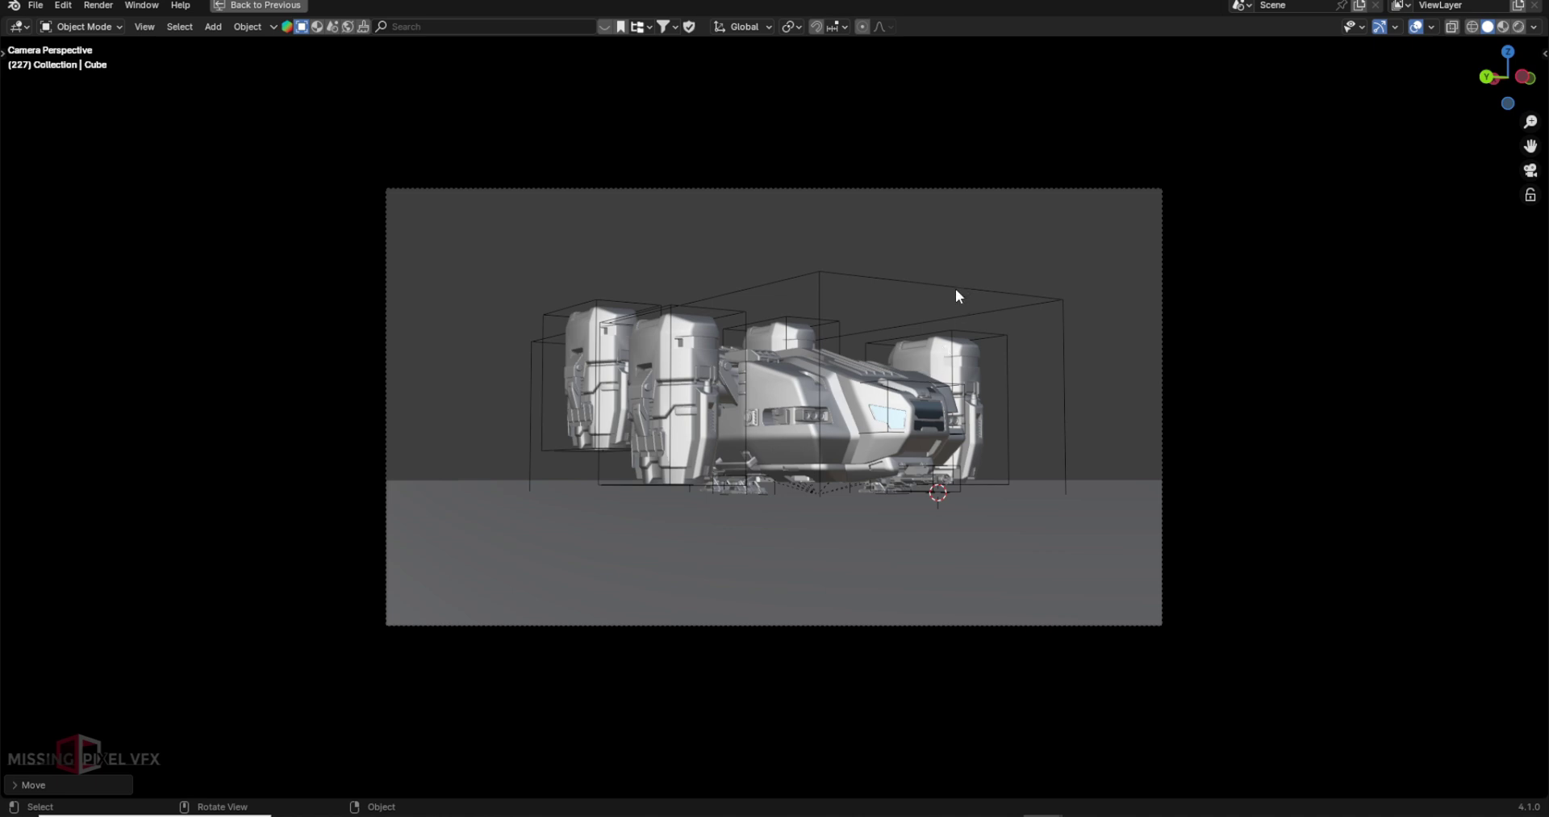
{"action": "key", "text": "ctrl+space"}
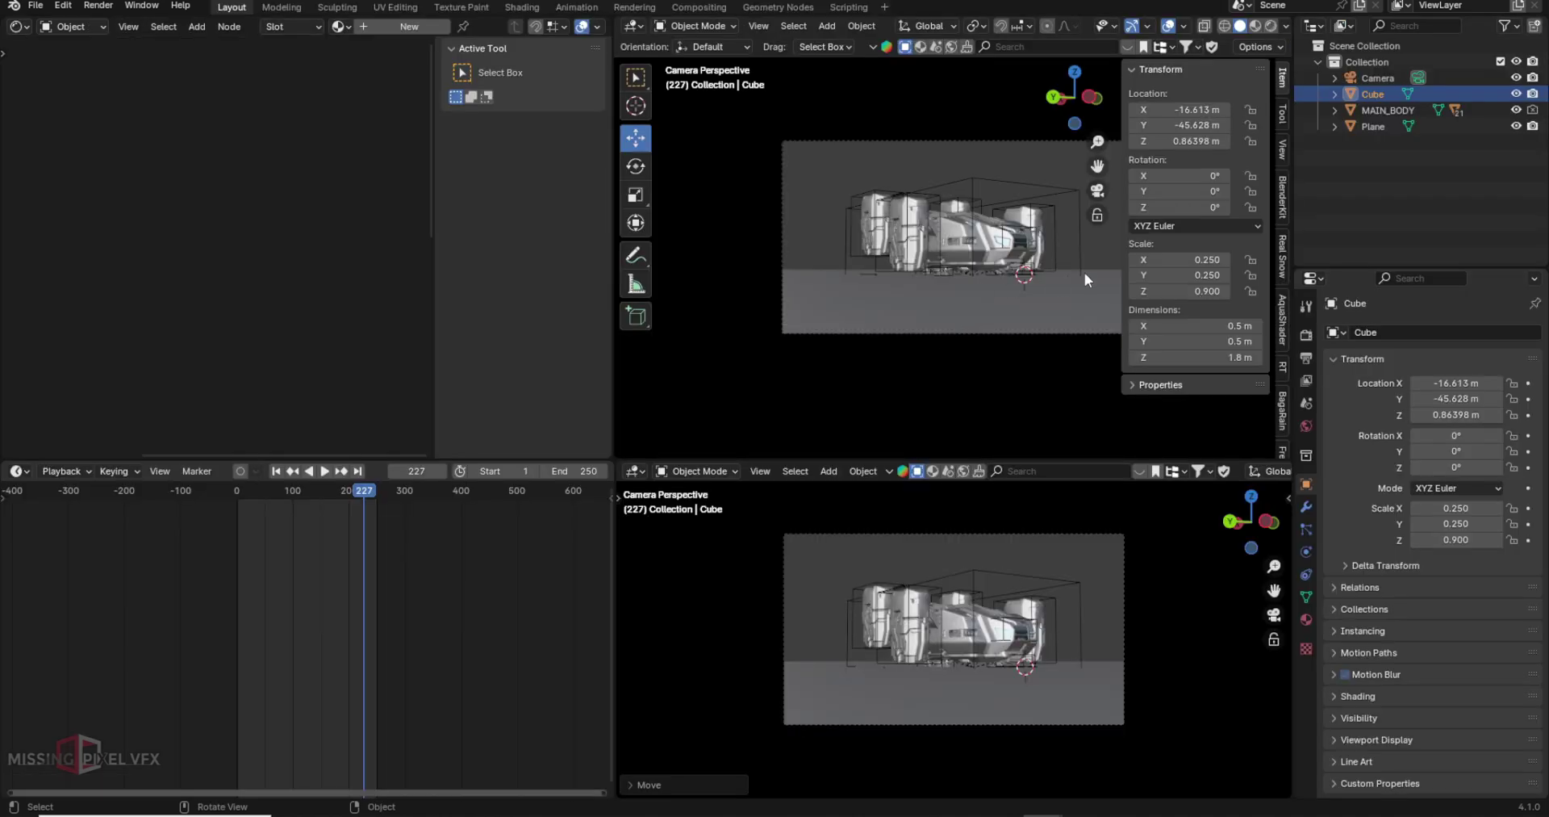
Step: Set the render resolution to 2048 × 850 px and fit the camera frame in the upper viewport
{"action": "left_click", "coordinate": [1307, 335]}
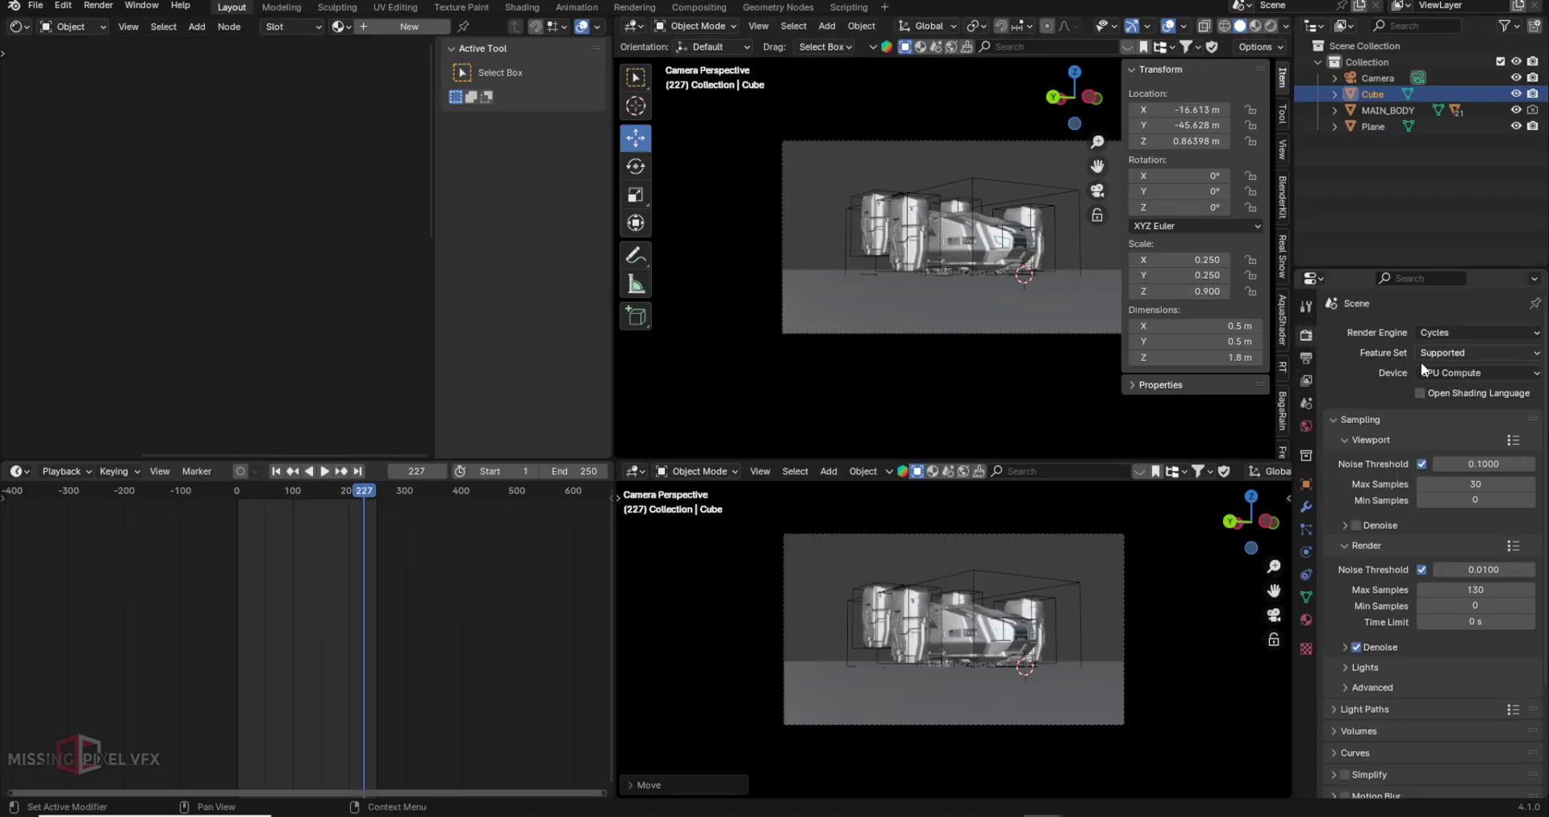
{"action": "left_click", "coordinate": [1305, 357]}
{"action": "double_click", "coordinate": [1499, 354]}
{"action": "type", "text": "2048"}
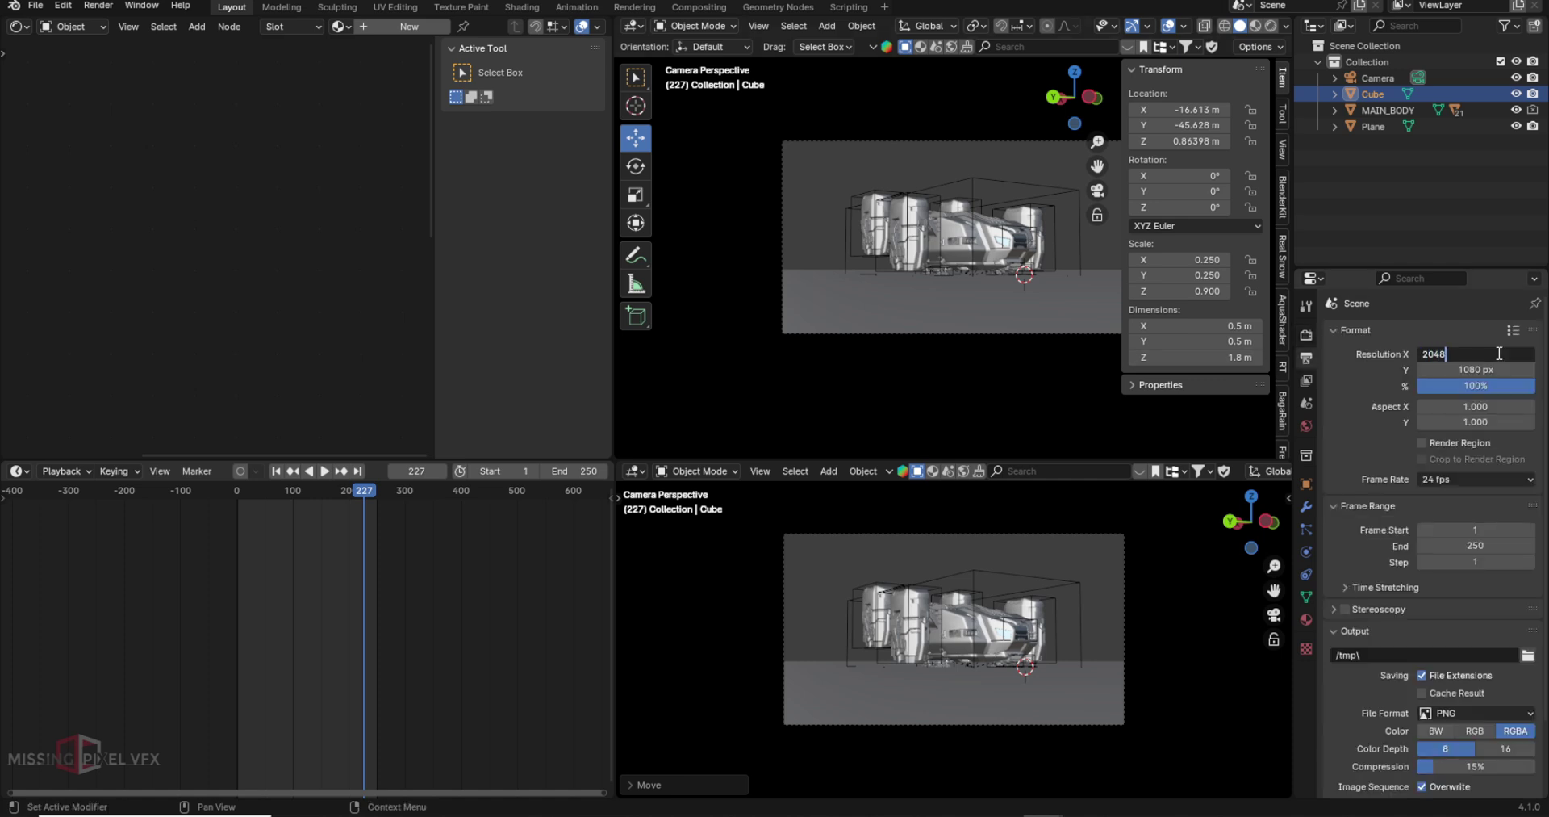
{"action": "key", "text": "Tab"}
{"action": "type", "text": "850"}
{"action": "key", "text": "Return"}
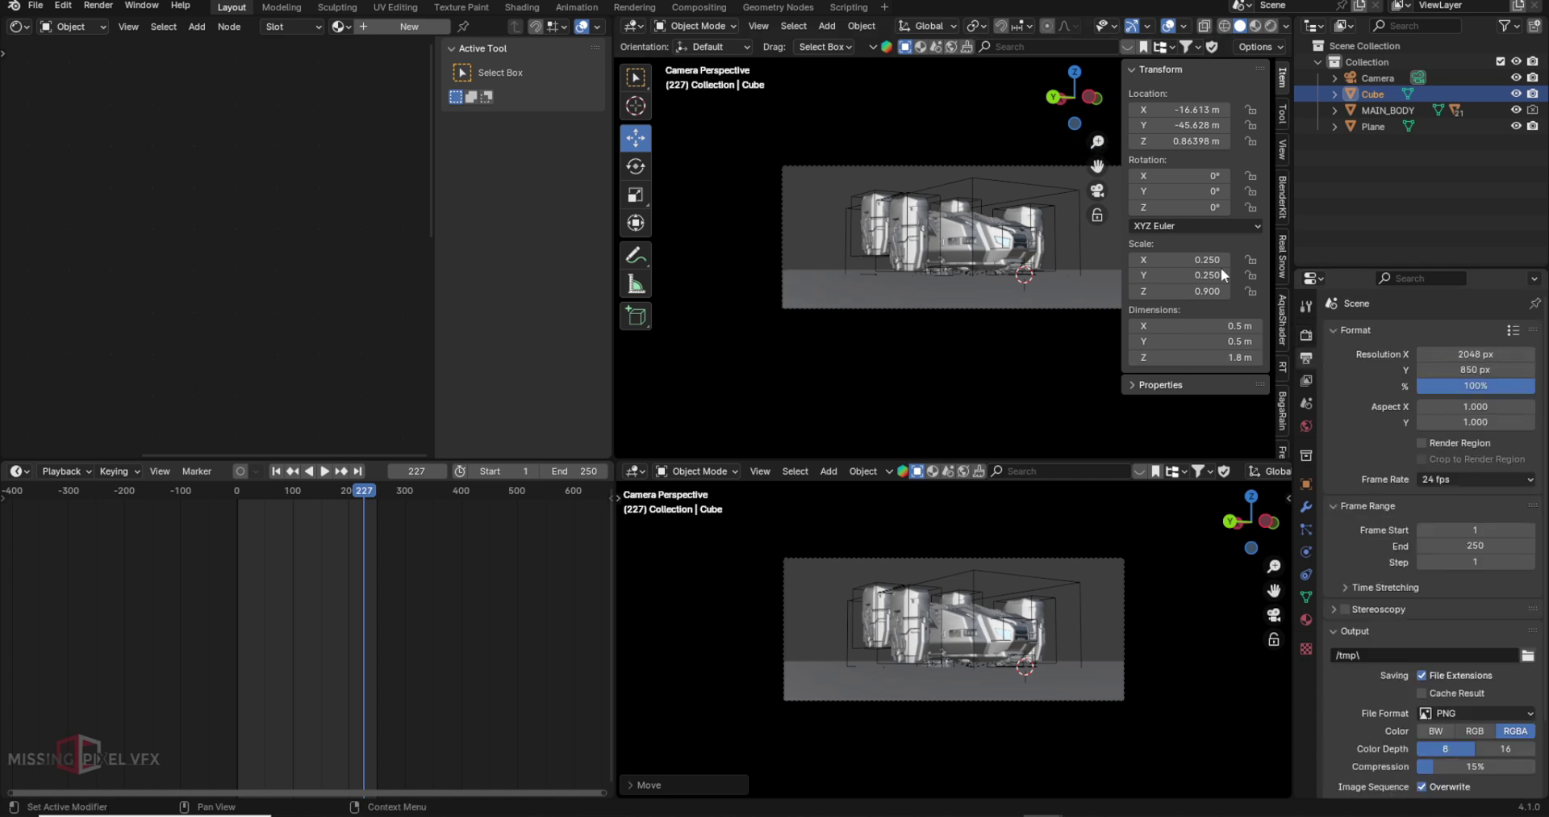
{"action": "key", "text": "n"}
{"action": "key", "text": "Home"}
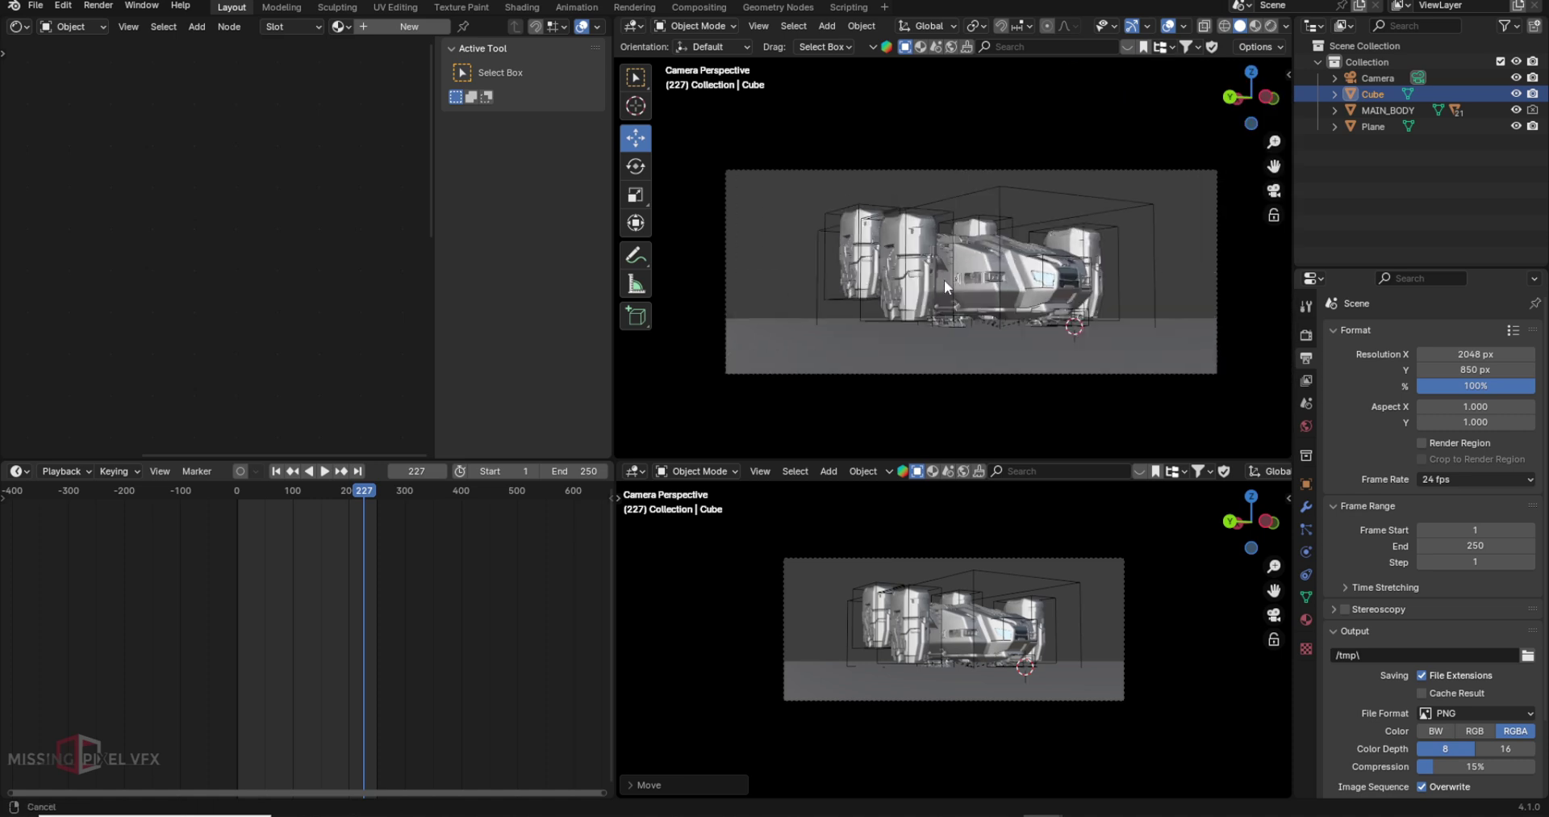
Step: Set the scene's end frame to 500
{"action": "left_click", "coordinate": [1477, 544]}
{"action": "type", "text": "500"}
{"action": "key", "text": "Return"}
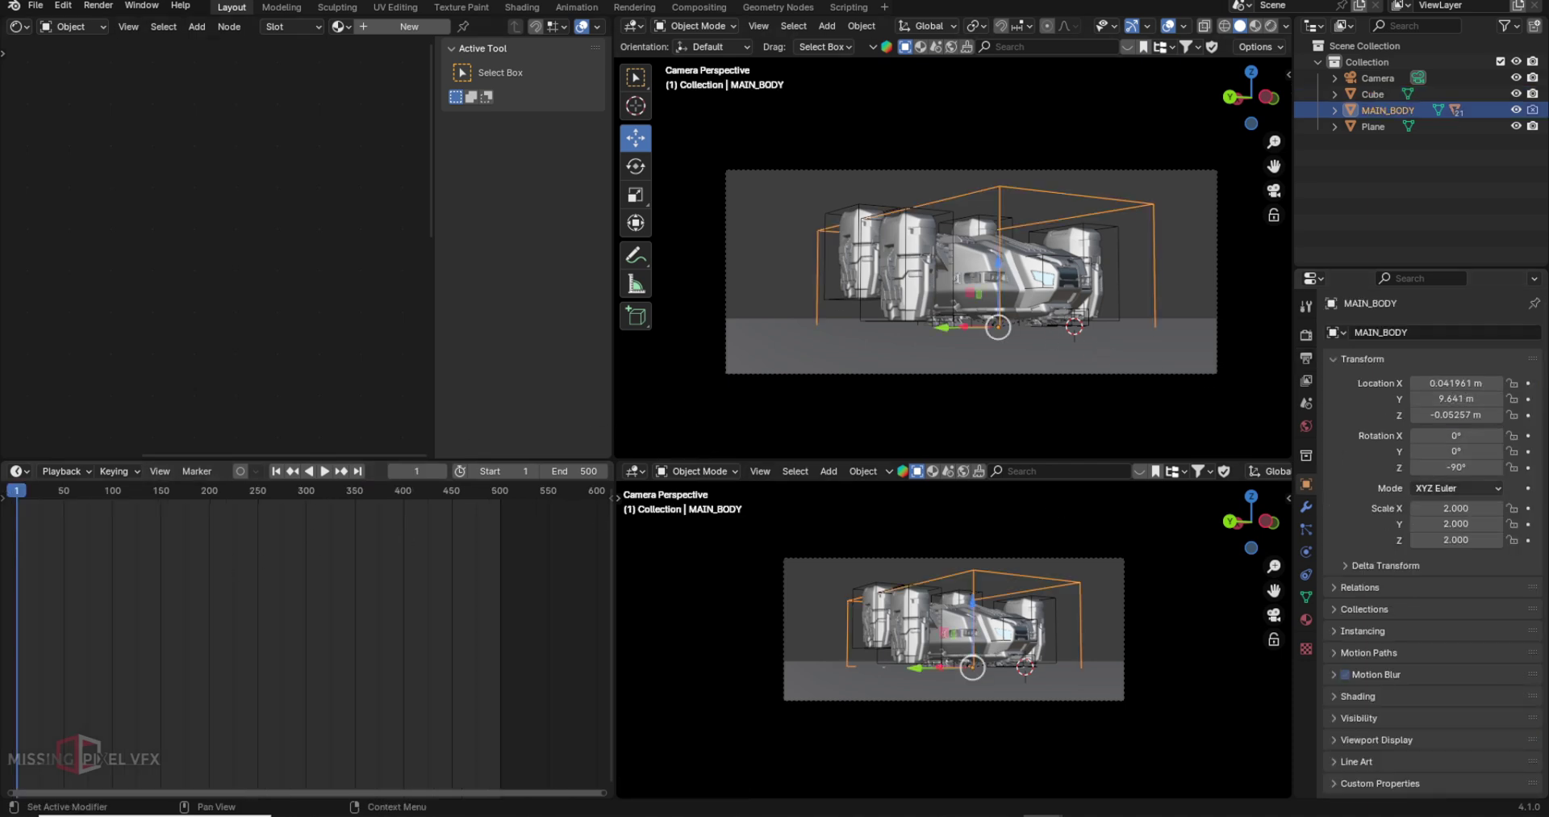
Step: Keyframe MAIN_BODY's location and rotation at frame 1 and again at frame 400
{"action": "key", "text": "i"}
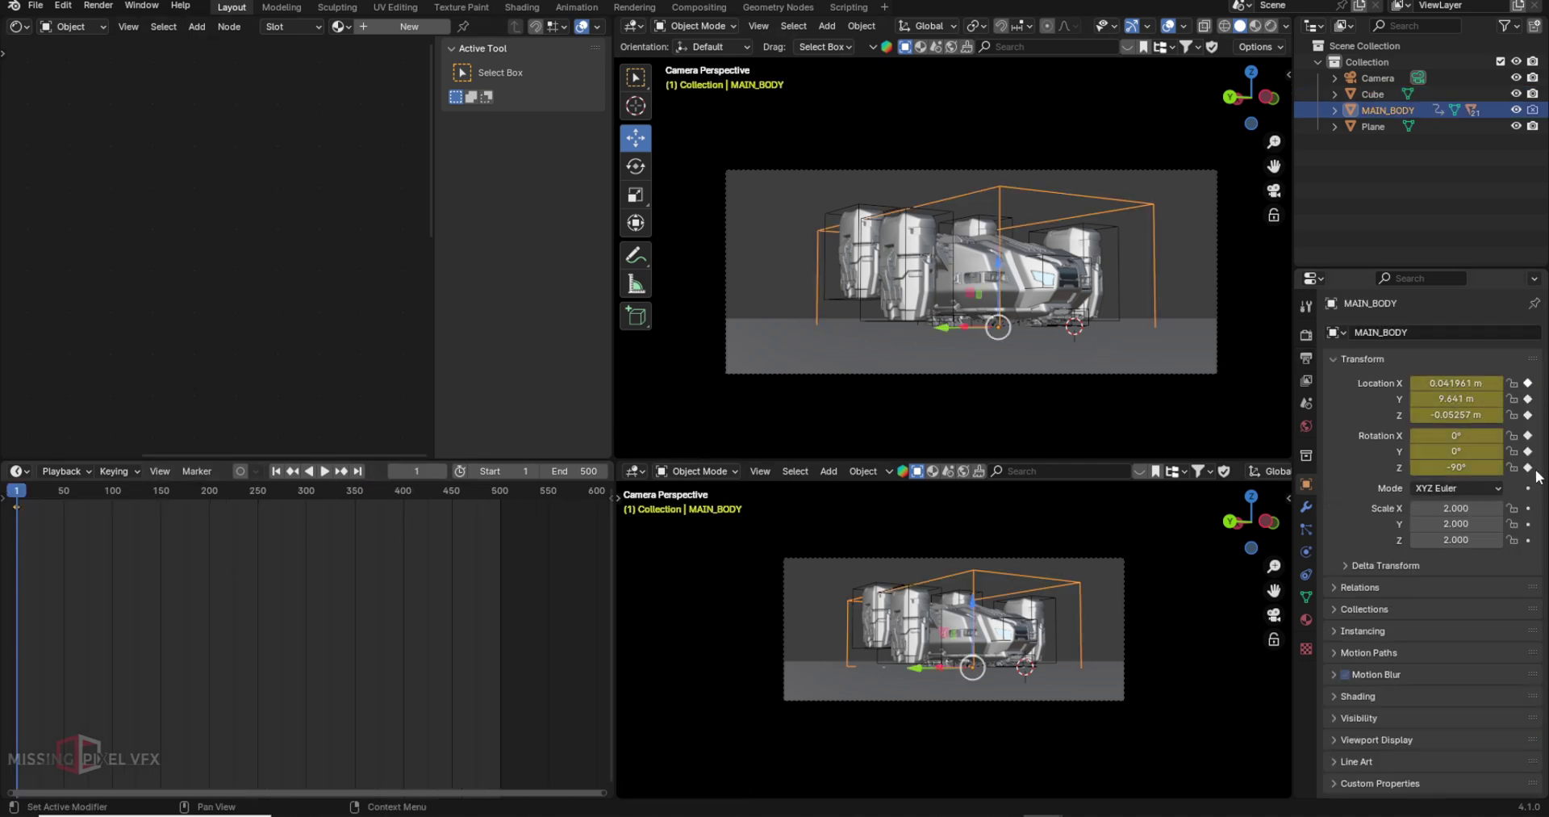
{"action": "left_click", "coordinate": [403, 492]}
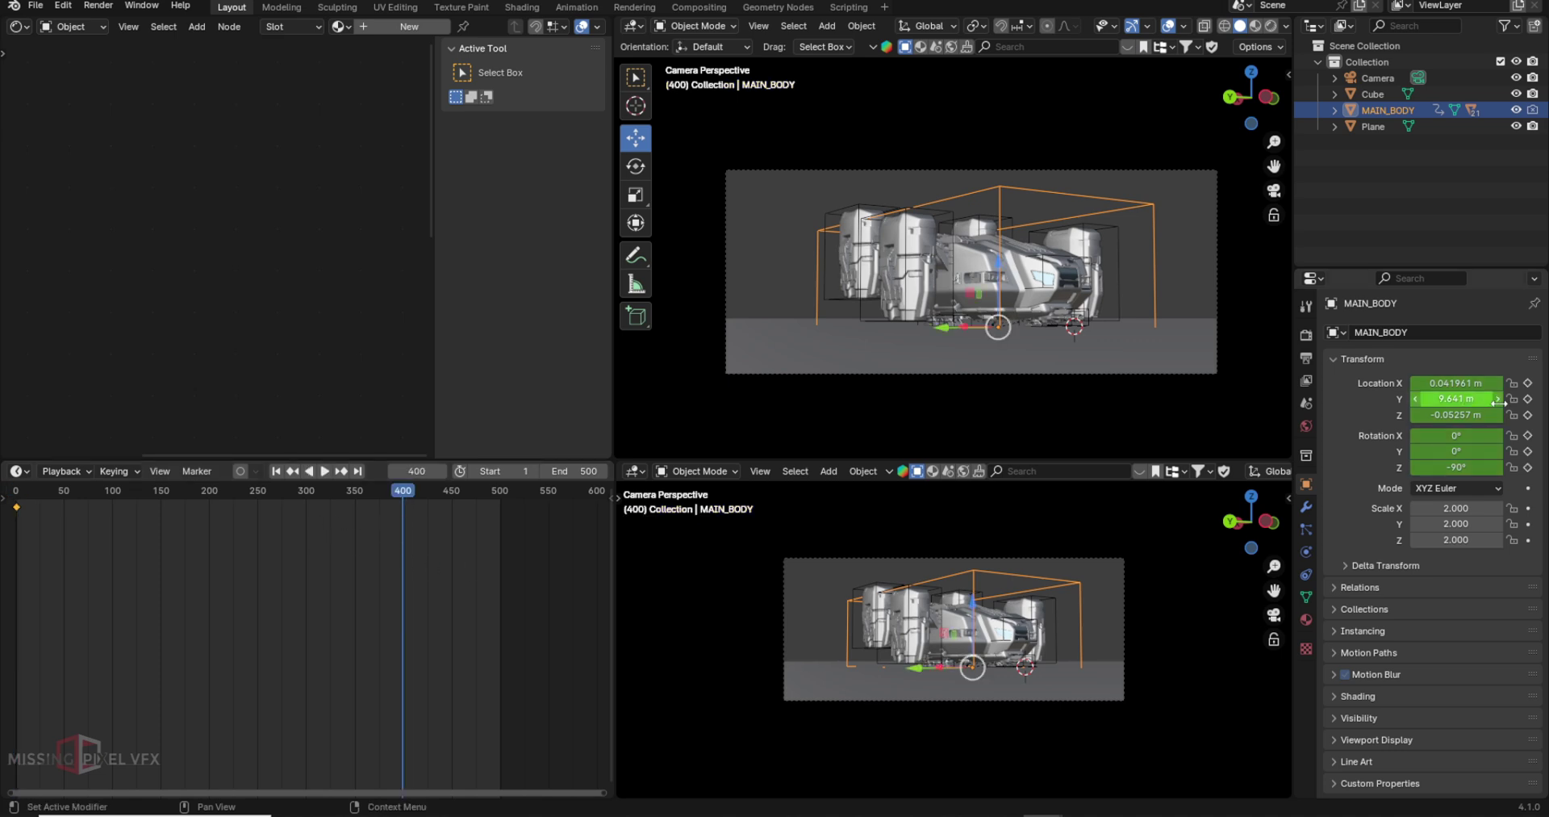
{"action": "left_click_drag", "start_coordinate": [1528, 384], "coordinate": [1528, 484]}
Step: At frame 1, raise the ship along Z to about 165 m and keyframe that position
{"action": "left_click", "coordinate": [277, 471]}
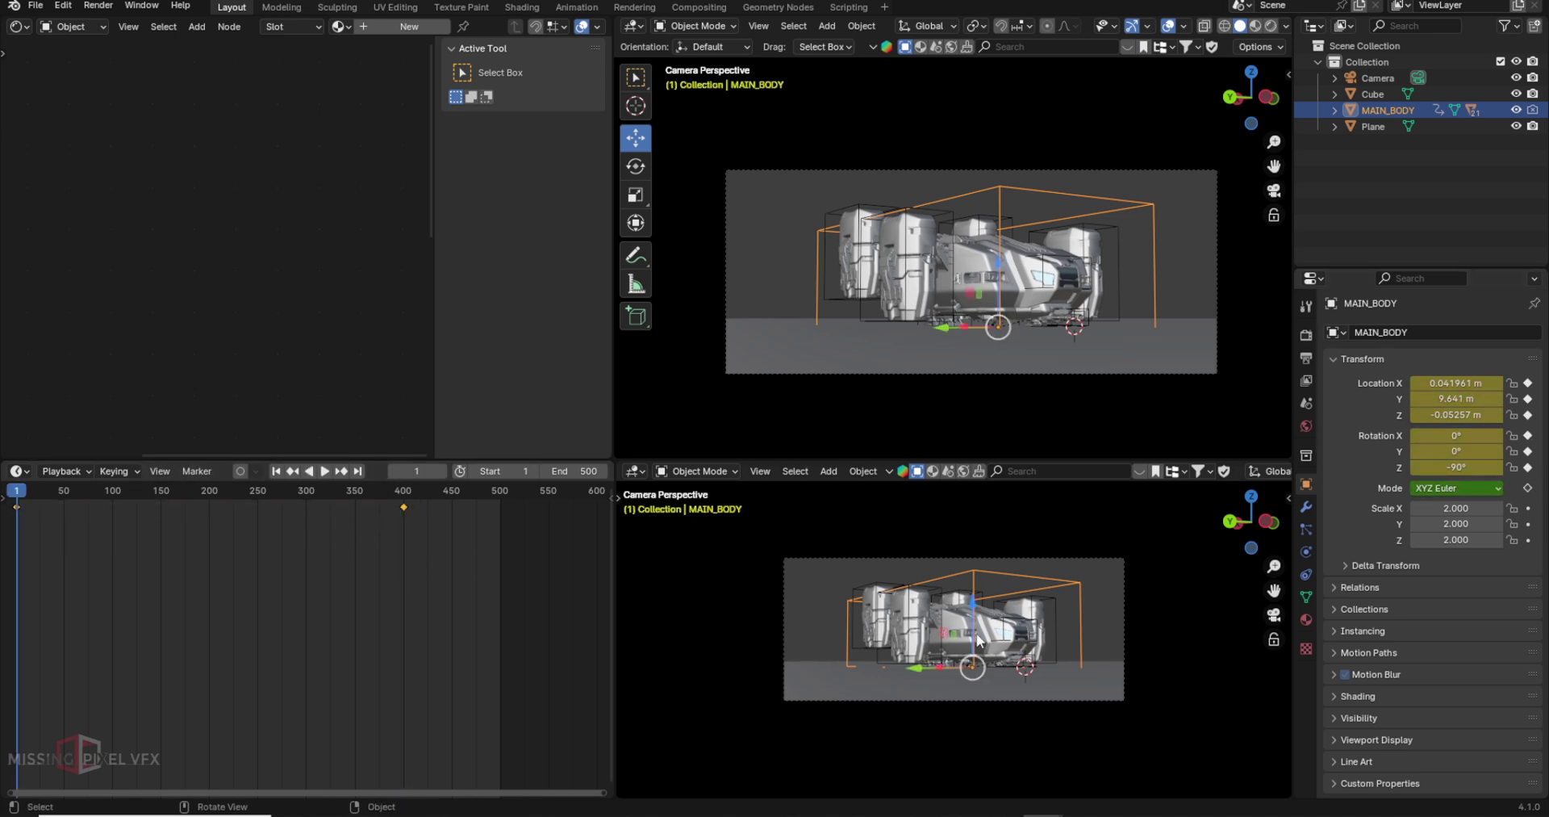
{"action": "key", "text": "g"}
{"action": "key", "text": "z"}
{"action": "left_click", "coordinate": [1099, 570]}
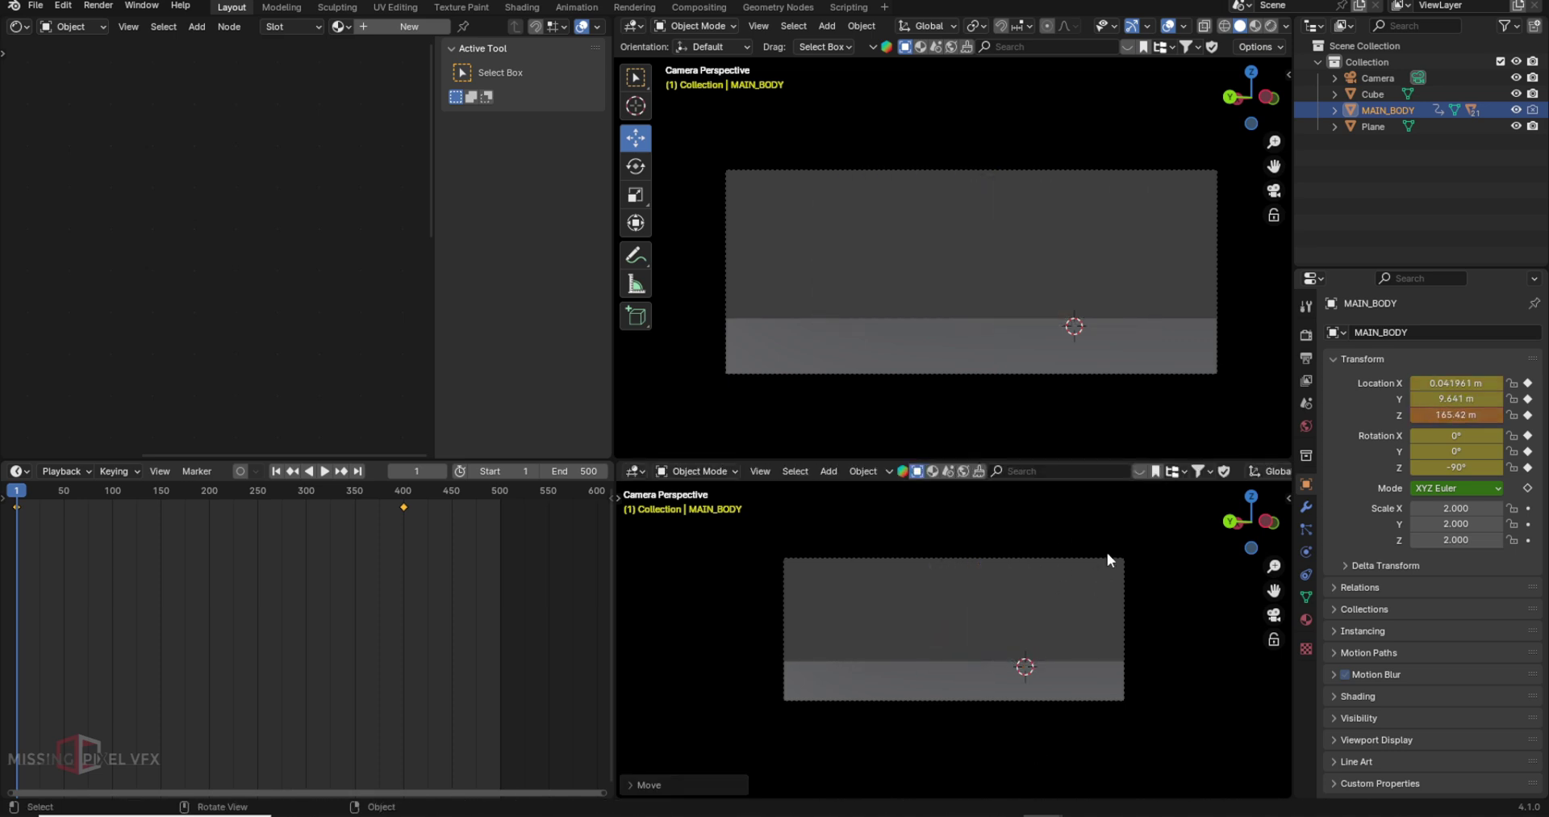
Step: Play back and scrub the ship's descent between frames 1 and 400 to review its motion and timing
{"action": "middle_click_drag", "start_coordinate": [997, 646], "coordinate": [1009, 666]}
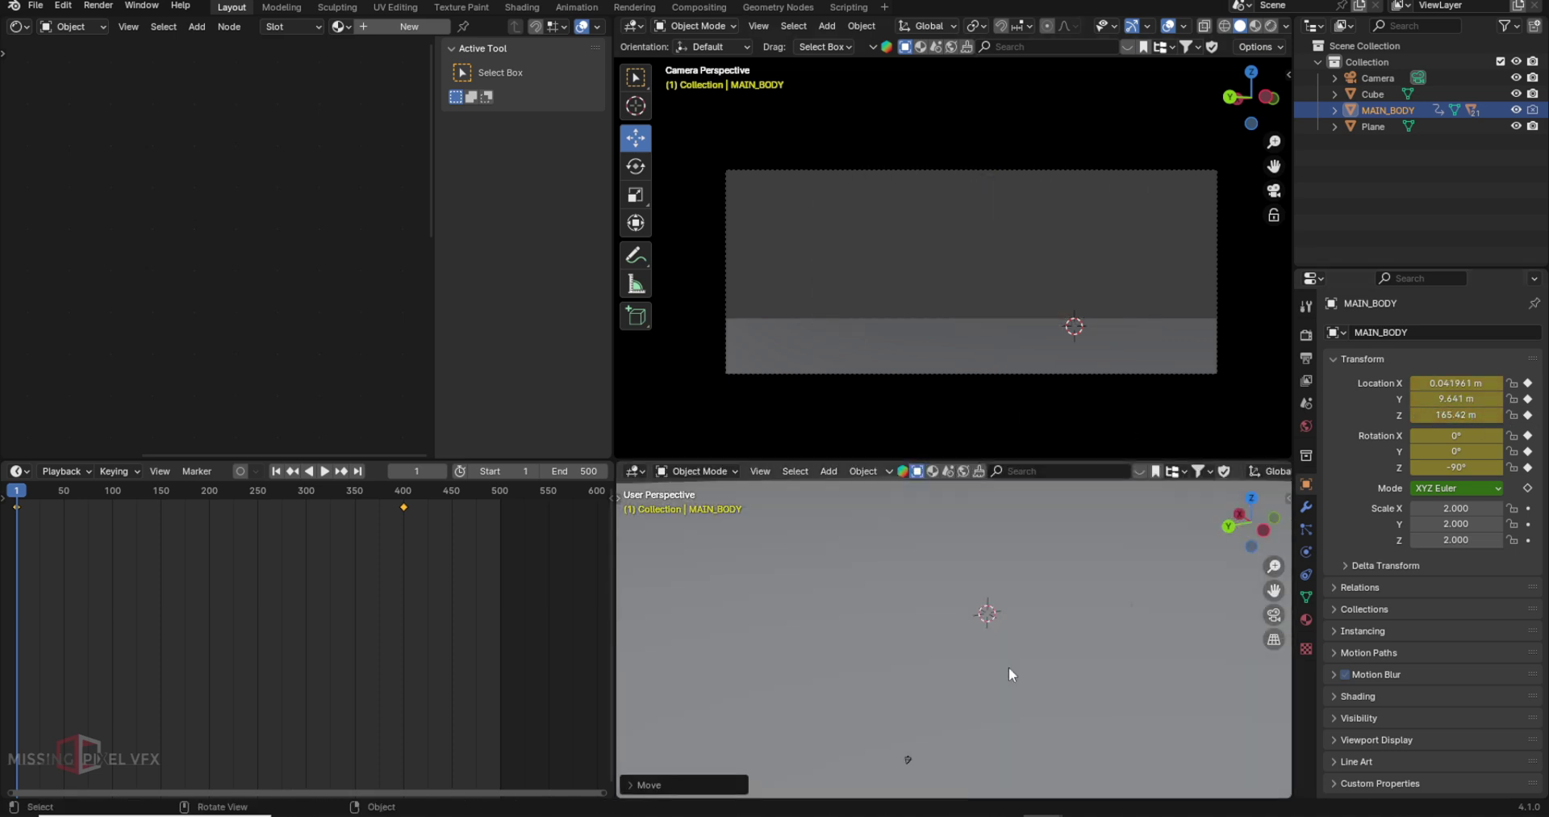
{"action": "key", "text": "space"}
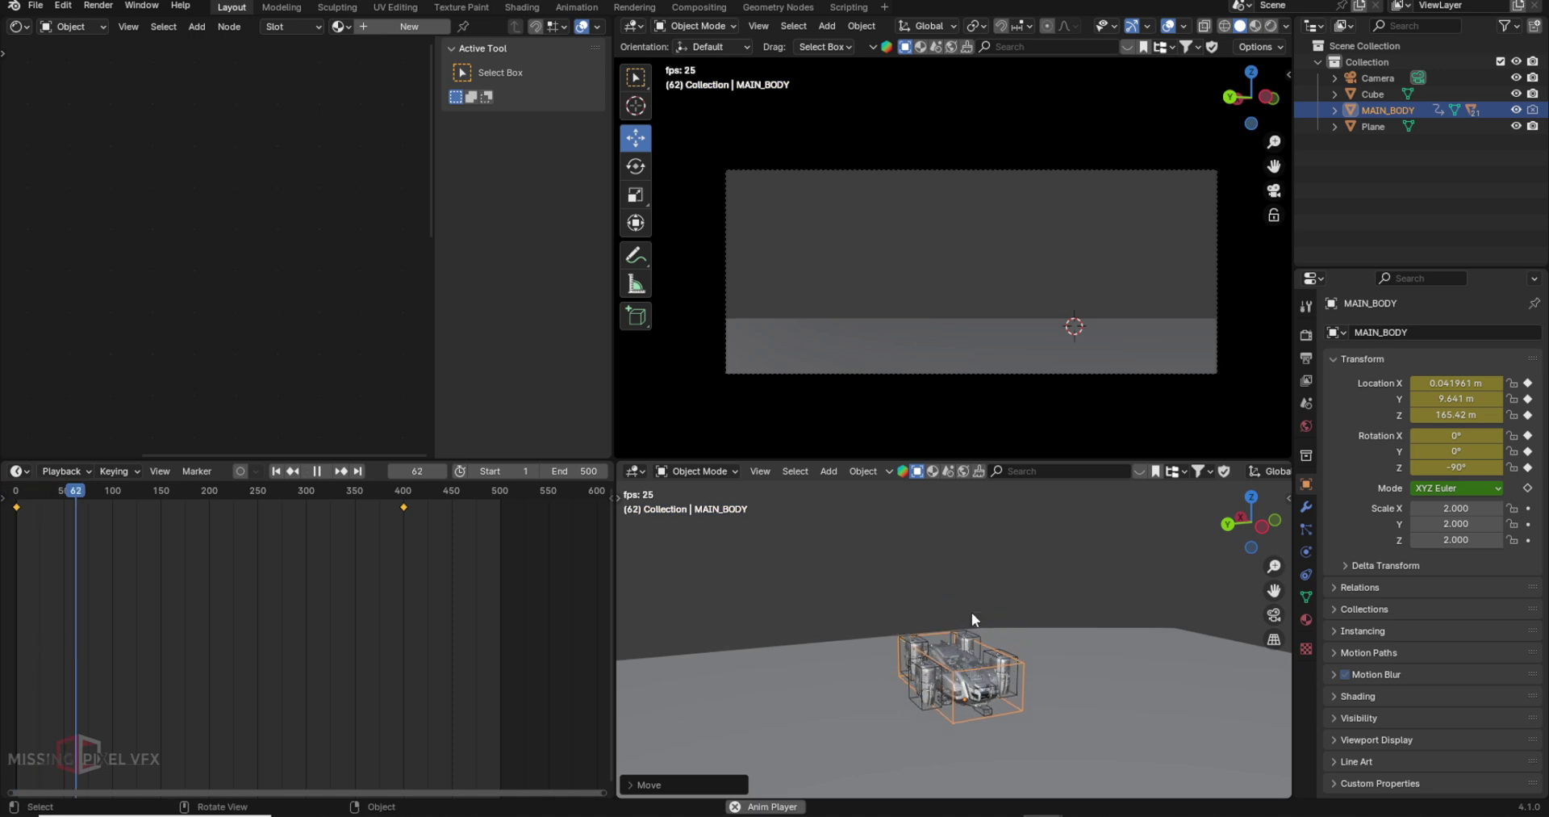
{"action": "left_click", "coordinate": [307, 497]}
{"action": "key", "text": "space"}
{"action": "left_click_drag", "start_coordinate": [307, 497], "coordinate": [408, 501]}
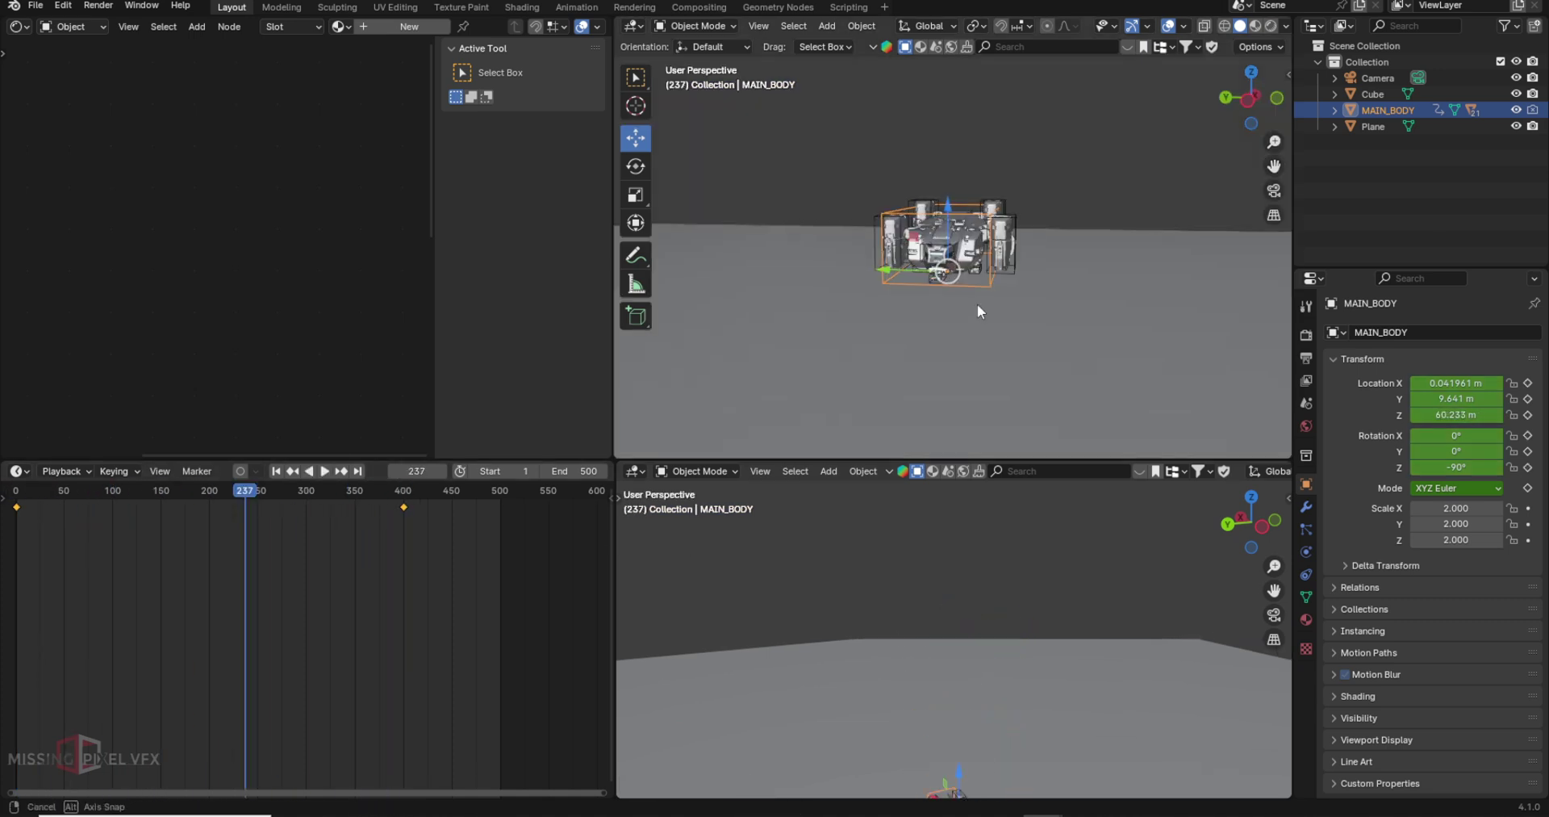
{"action": "middle_click_drag", "start_coordinate": [976, 303], "coordinate": [1015, 296]}
{"action": "key", "text": "space"}
{"action": "mouse_move", "coordinate": [243, 492]}
{"action": "left_mouse_down"}
{"action": "mouse_move", "coordinate": [100, 491]}
{"action": "mouse_move", "coordinate": [327, 495]}
{"action": "mouse_move", "coordinate": [237, 507]}
{"action": "left_mouse_up"}
{"action": "key", "text": "space"}
{"action": "scroll", "coordinate": [930, 265], "scroll_direction": "down", "scroll_amount": 2}
{"action": "middle_click_drag", "start_coordinate": [929, 264], "coordinate": [945, 260], "text": "shift"}
{"action": "key", "text": "space"}
{"action": "mouse_move", "coordinate": [271, 496]}
{"action": "left_mouse_down"}
{"action": "mouse_move", "coordinate": [400, 497]}
{"action": "mouse_move", "coordinate": [269, 498]}
{"action": "left_mouse_up"}
{"action": "key", "text": "space"}
{"action": "middle_click_drag", "start_coordinate": [824, 217], "coordinate": [925, 248]}
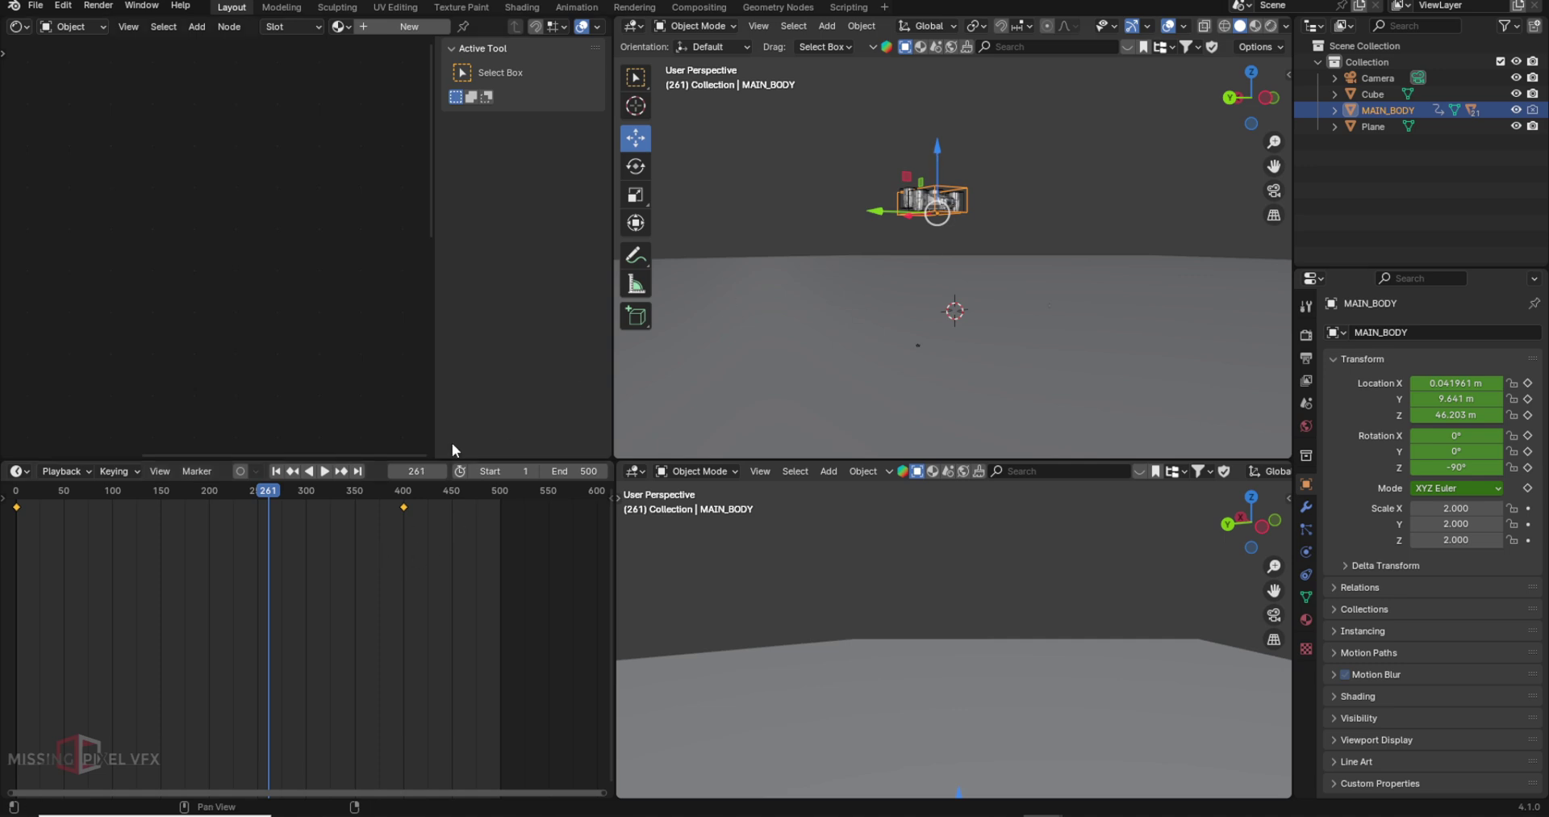
Step: At frame 299, lower the ship along Z to about 7.6 m and keyframe its Z location
{"action": "left_click_drag", "start_coordinate": [270, 494], "coordinate": [305, 494]}
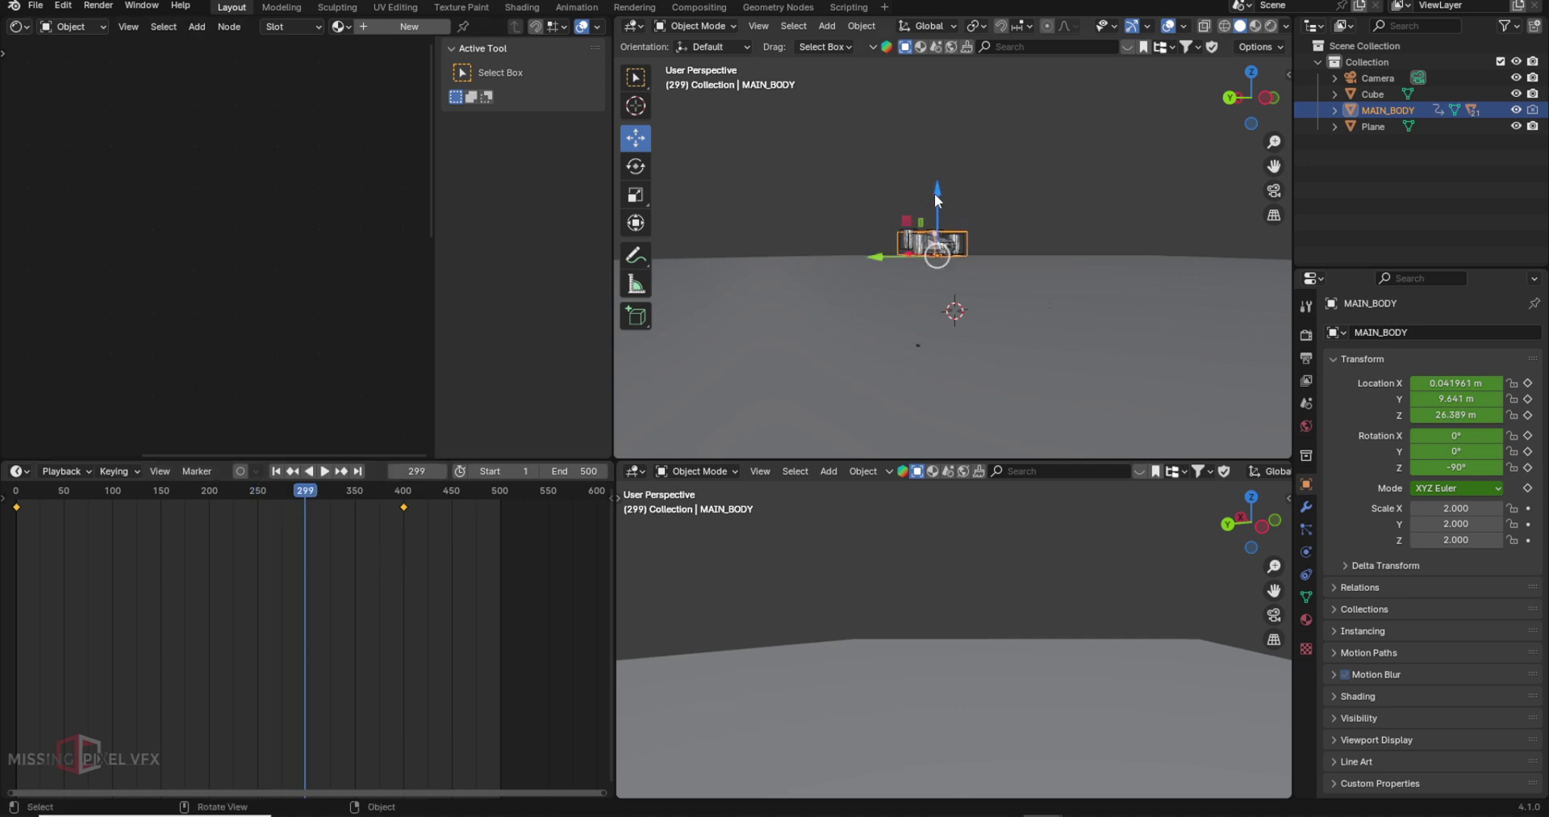
{"action": "key", "text": "KP_0"}
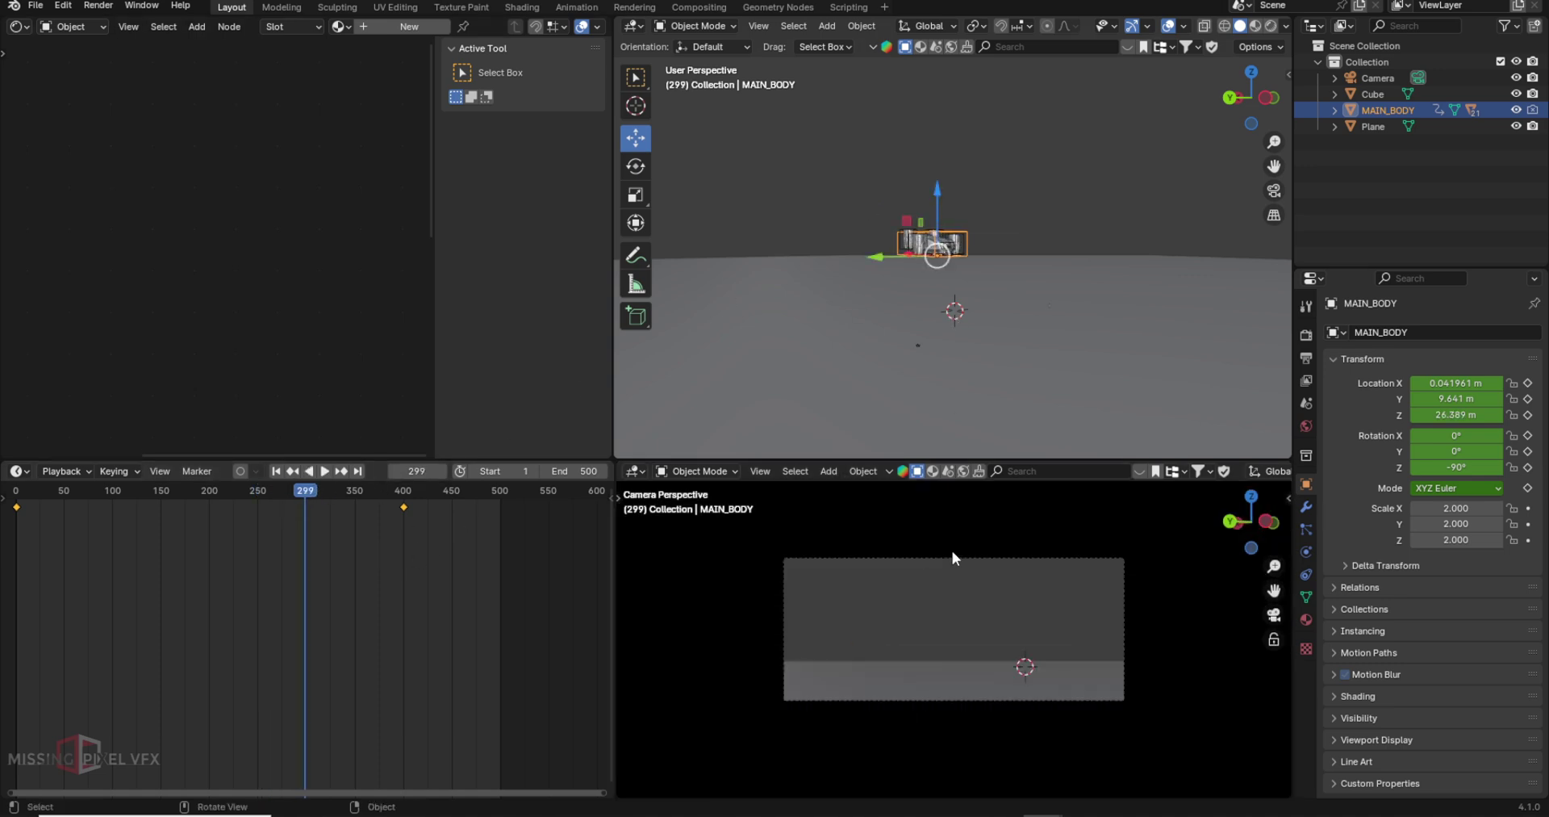
{"action": "left_click_drag", "start_coordinate": [936, 195], "coordinate": [946, 242]}
{"action": "left_click", "coordinate": [1528, 414]}
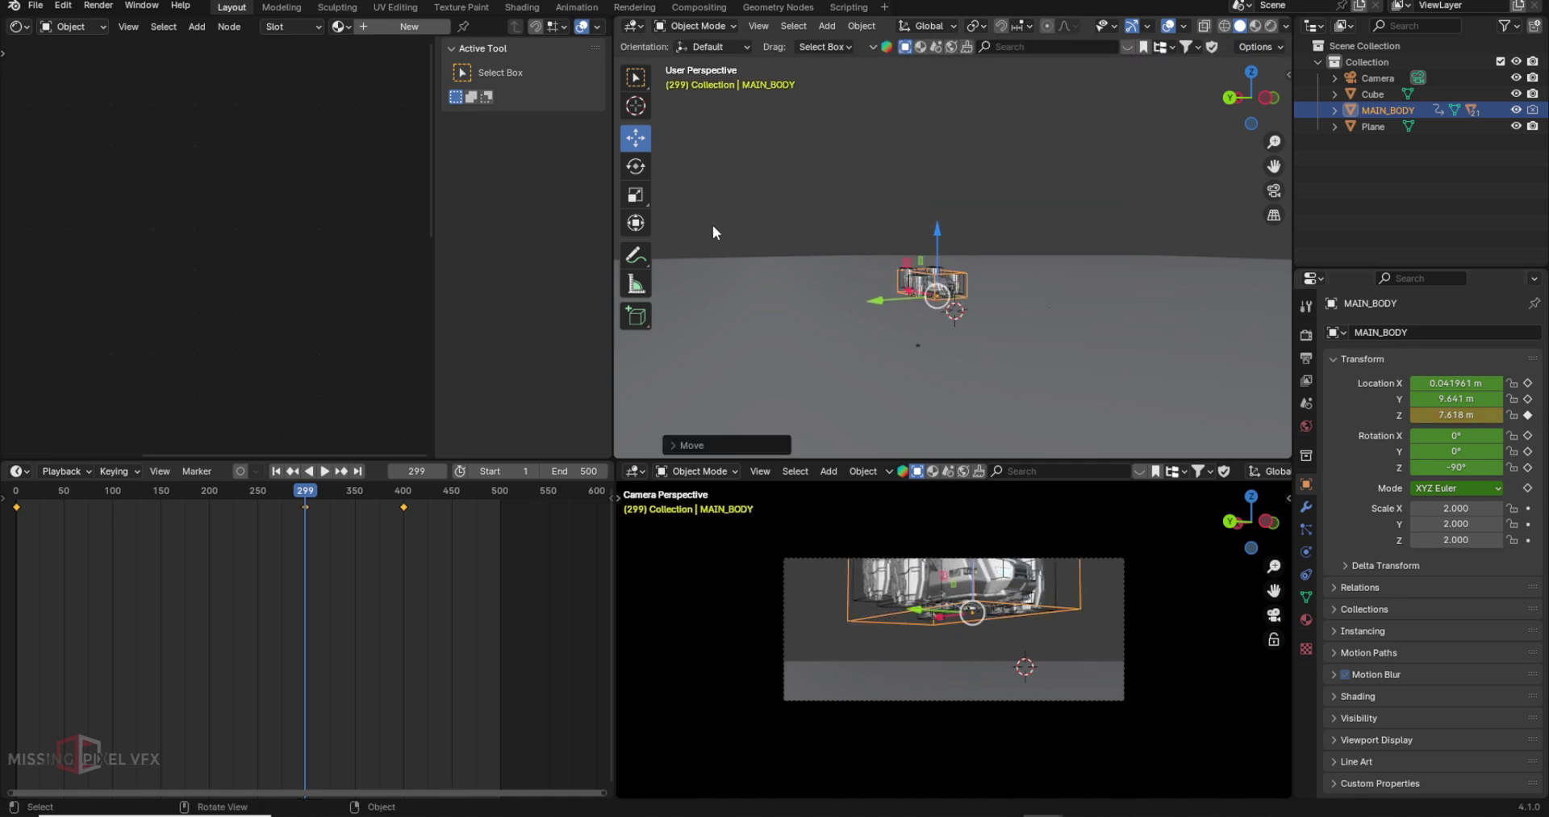
Step: Play the landing animation from the first frame through touchdown to check the slowed descent, and return to the camera view
{"action": "left_click", "coordinate": [274, 471]}
{"action": "key", "text": "space"}
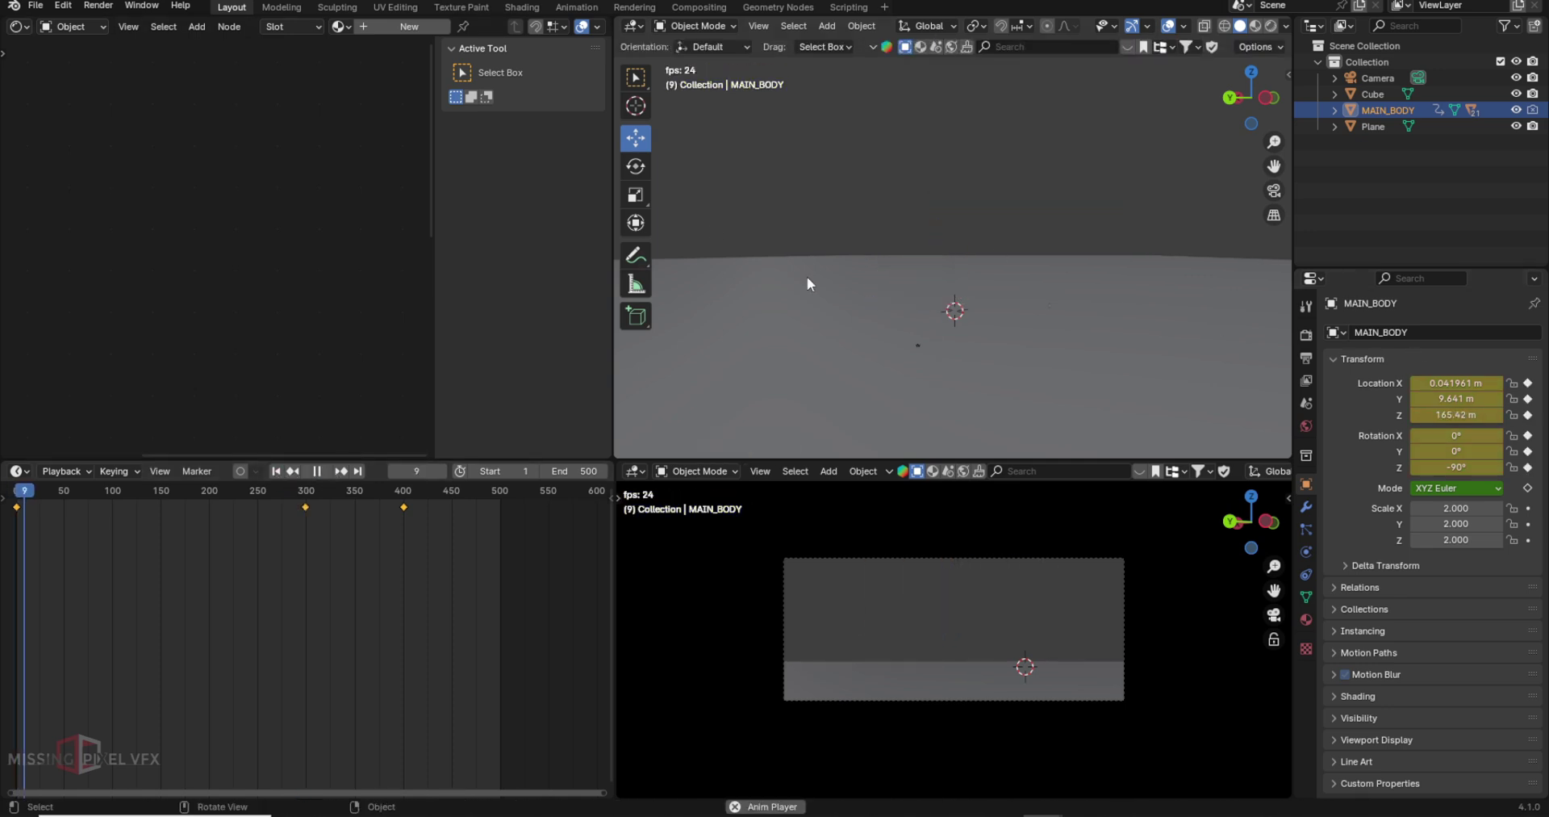
{"action": "left_click", "coordinate": [173, 496]}
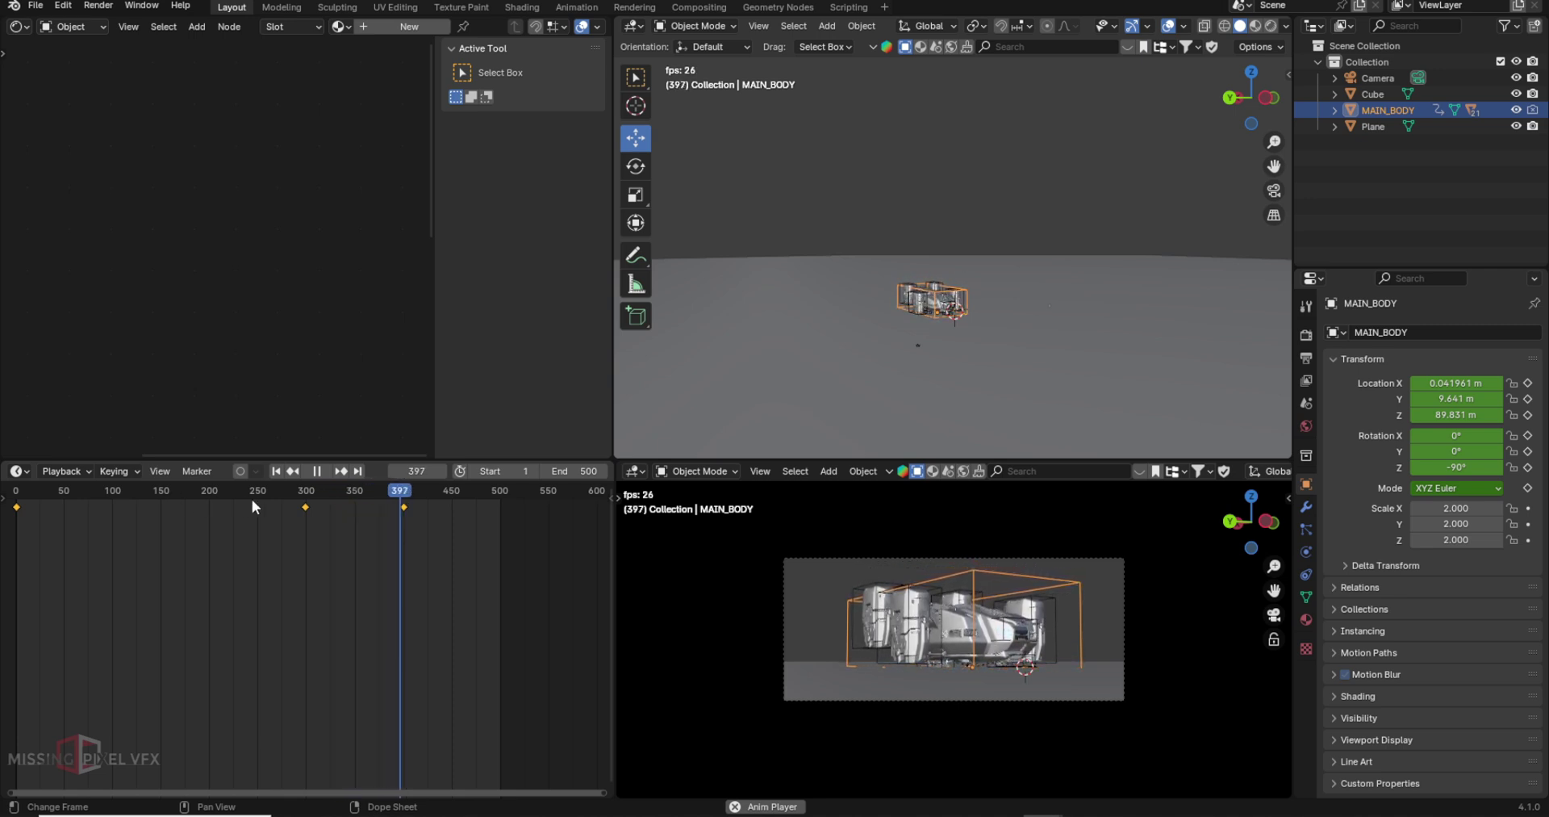
{"action": "key", "text": "space"}
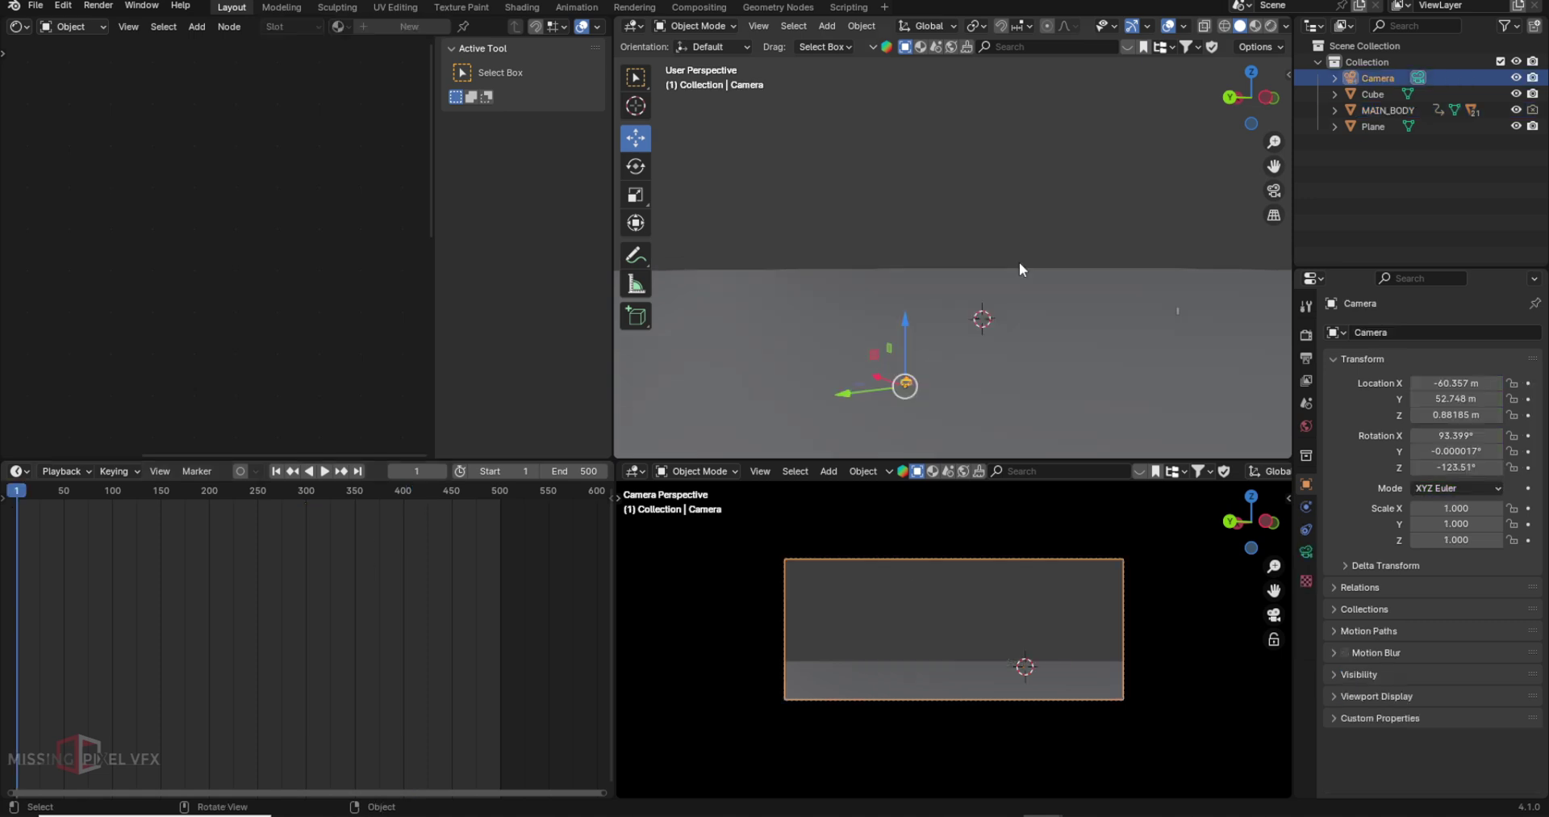
{"action": "key", "text": "KP_0"}
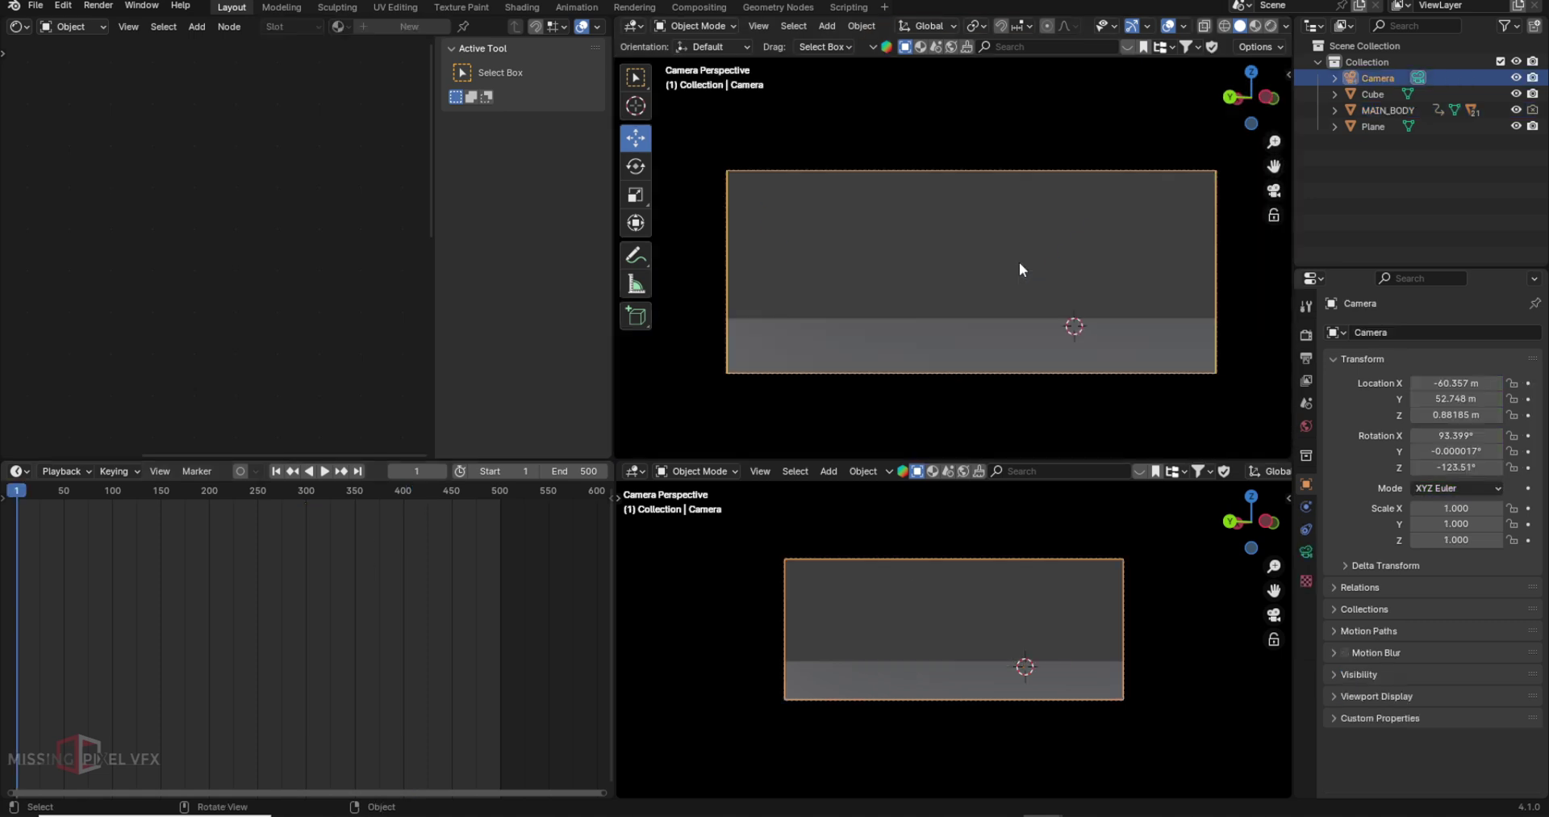
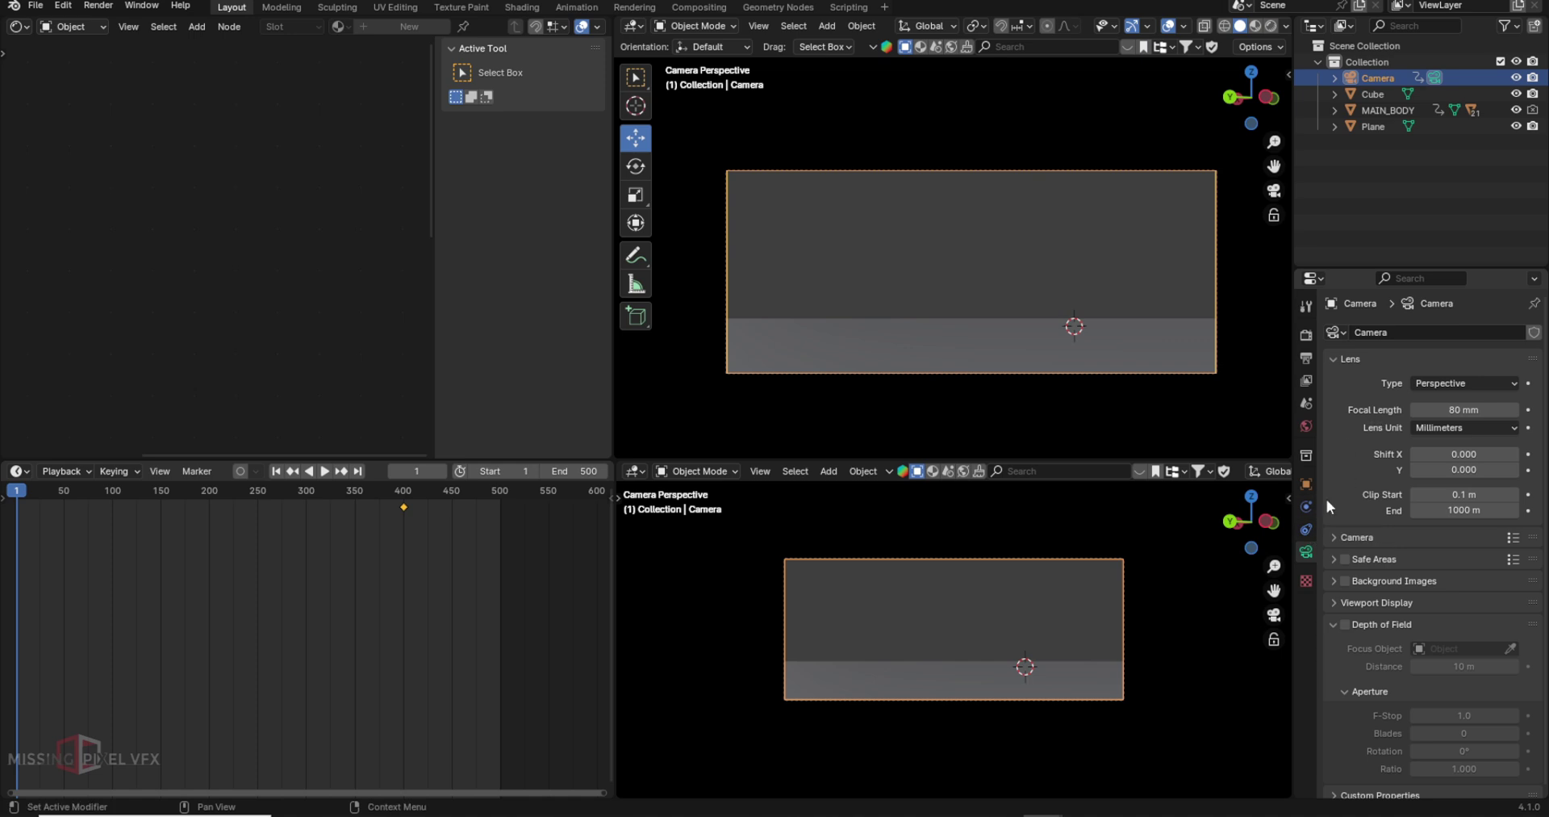
Step: At frame 1, set the camera's X rotation to about 155.4° to frame the ship overhead, and keyframe it
{"action": "left_click", "coordinate": [1307, 484]}
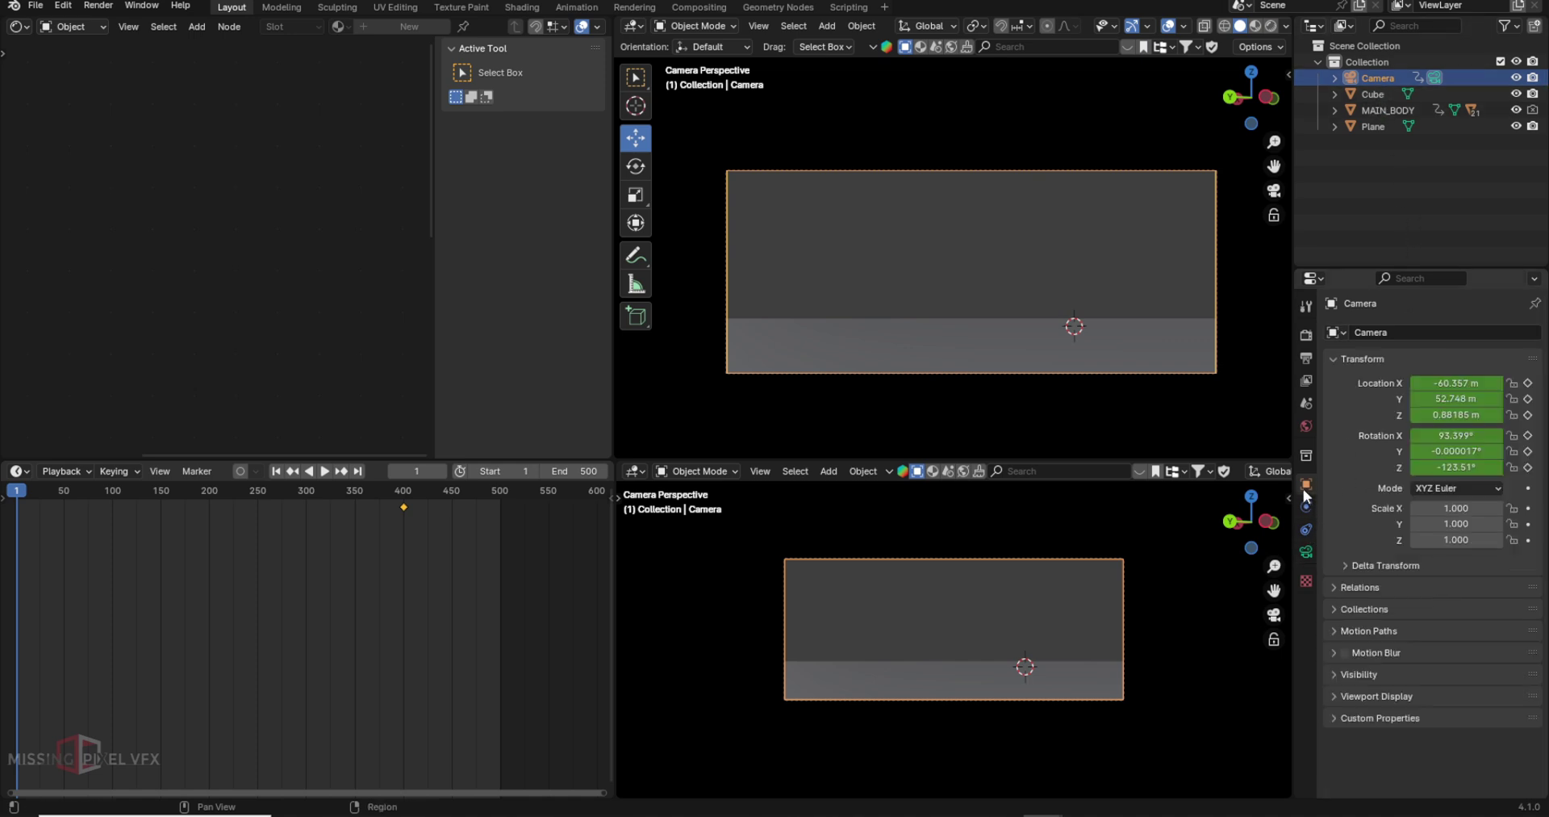
{"action": "left_click_drag", "start_coordinate": [1456, 435], "coordinate": [1506, 435]}
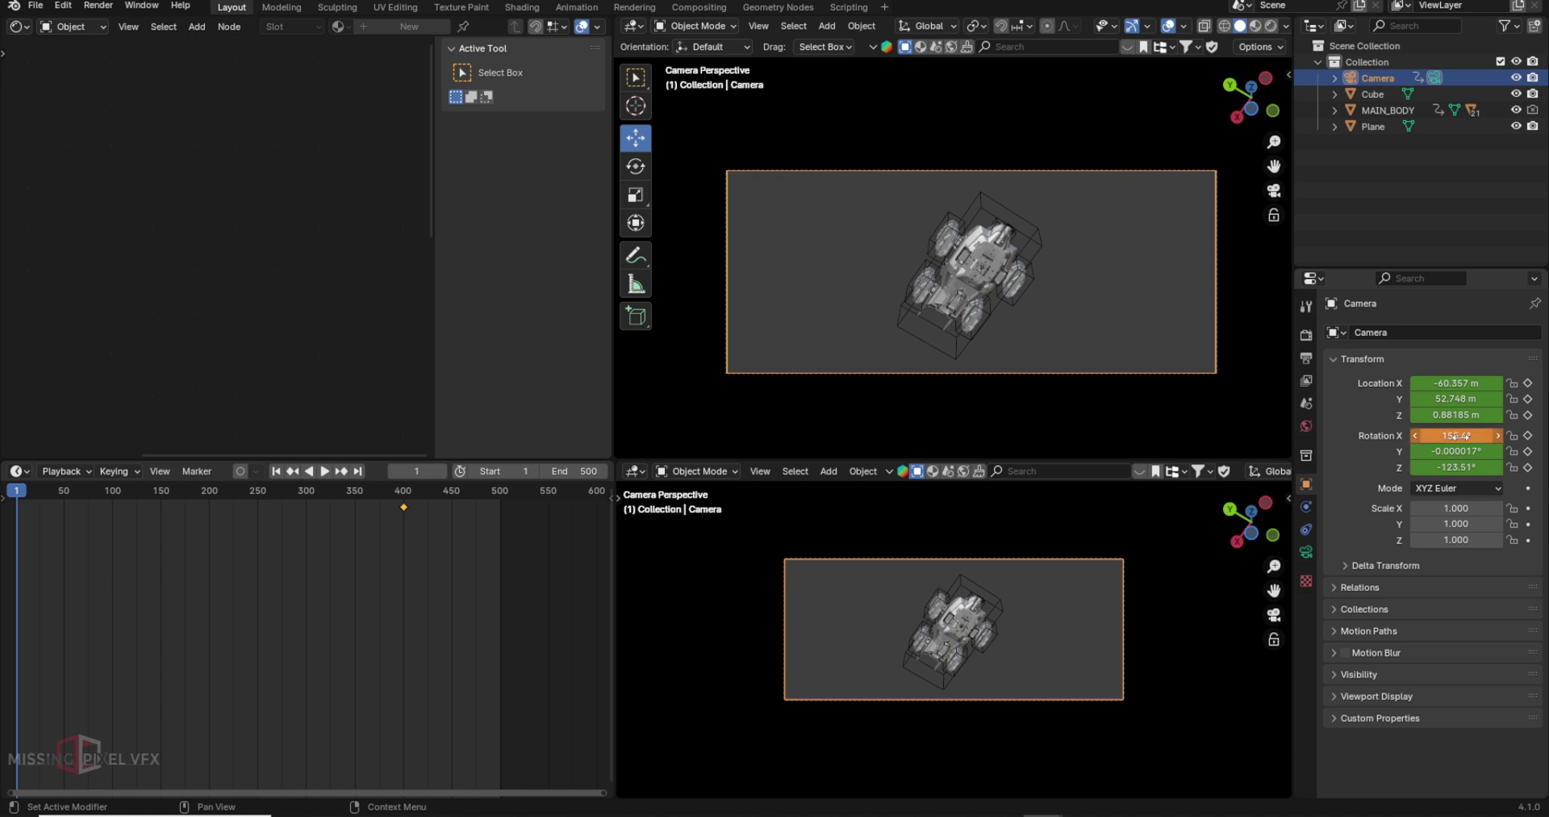
{"action": "left_click", "coordinate": [1529, 435]}
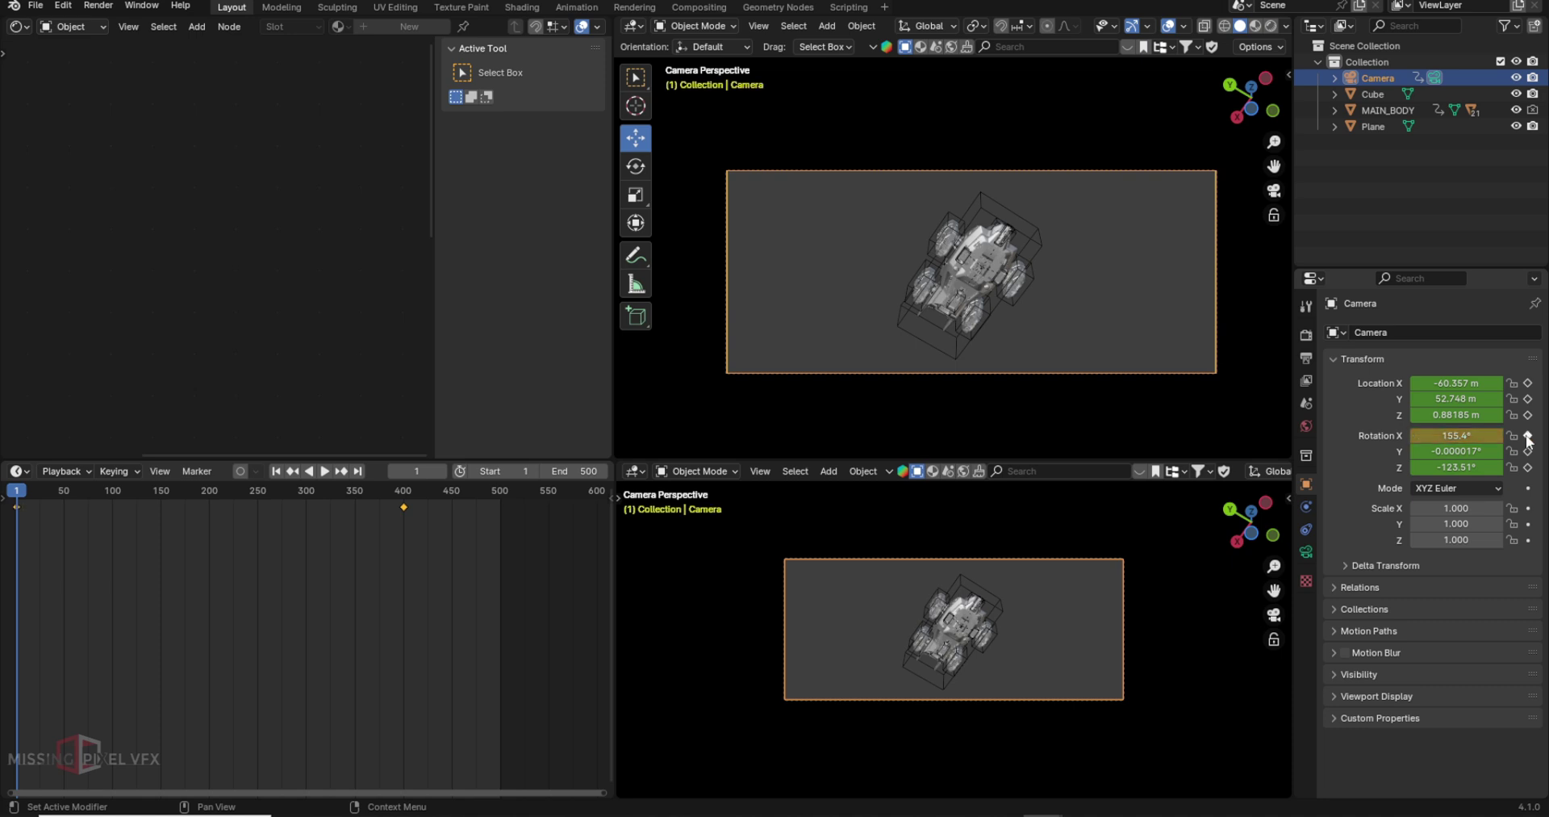
Step: Review the camera tilt during playback, then at frame 150 set the camera's X rotation to about 140.92° and keyframe it
{"action": "left_click", "coordinate": [325, 471]}
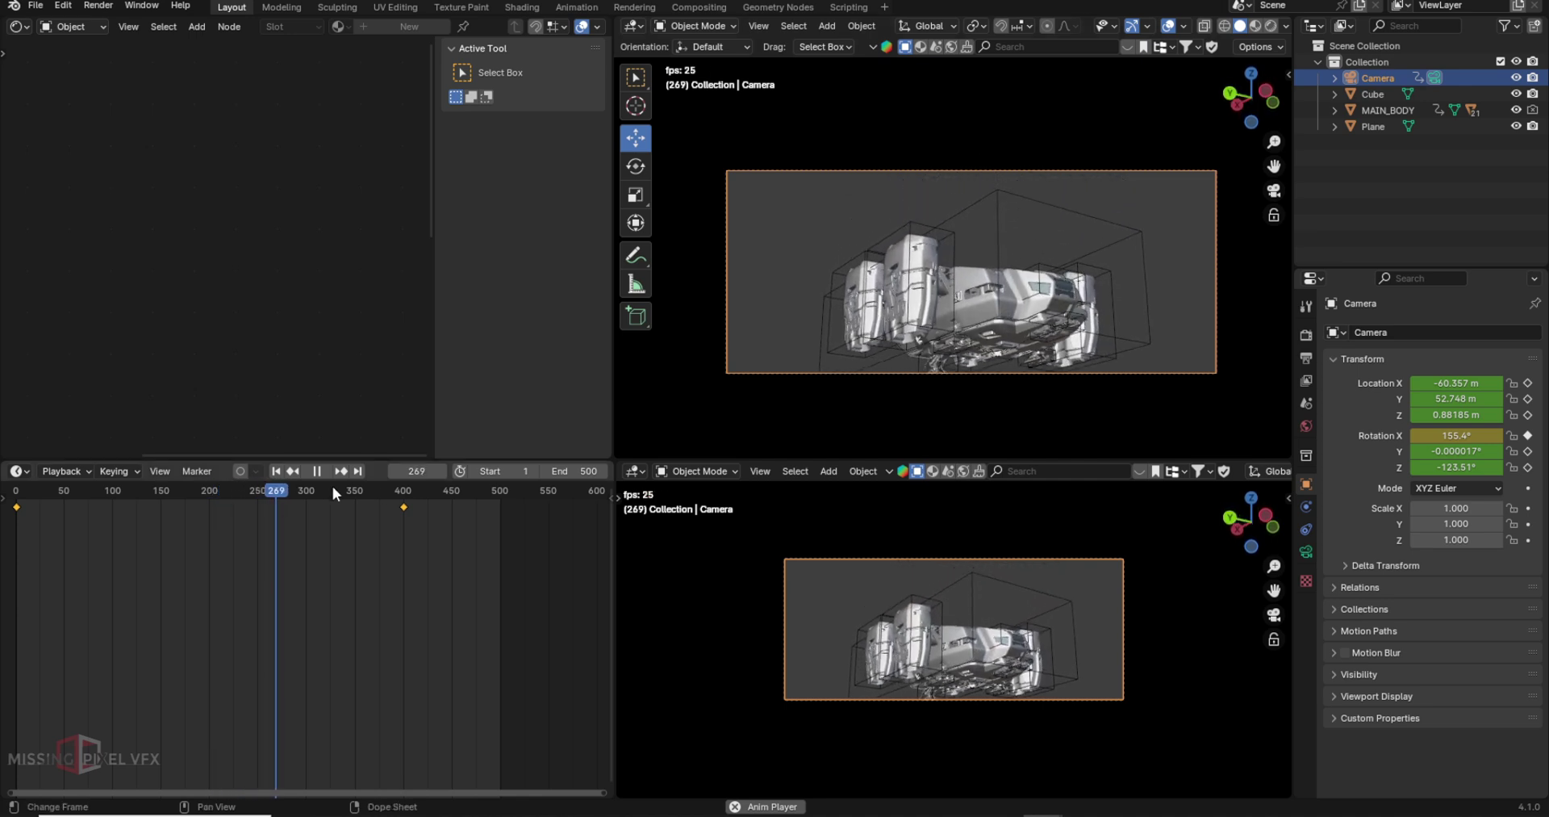
{"action": "left_click_drag", "start_coordinate": [68, 490], "coordinate": [137, 492]}
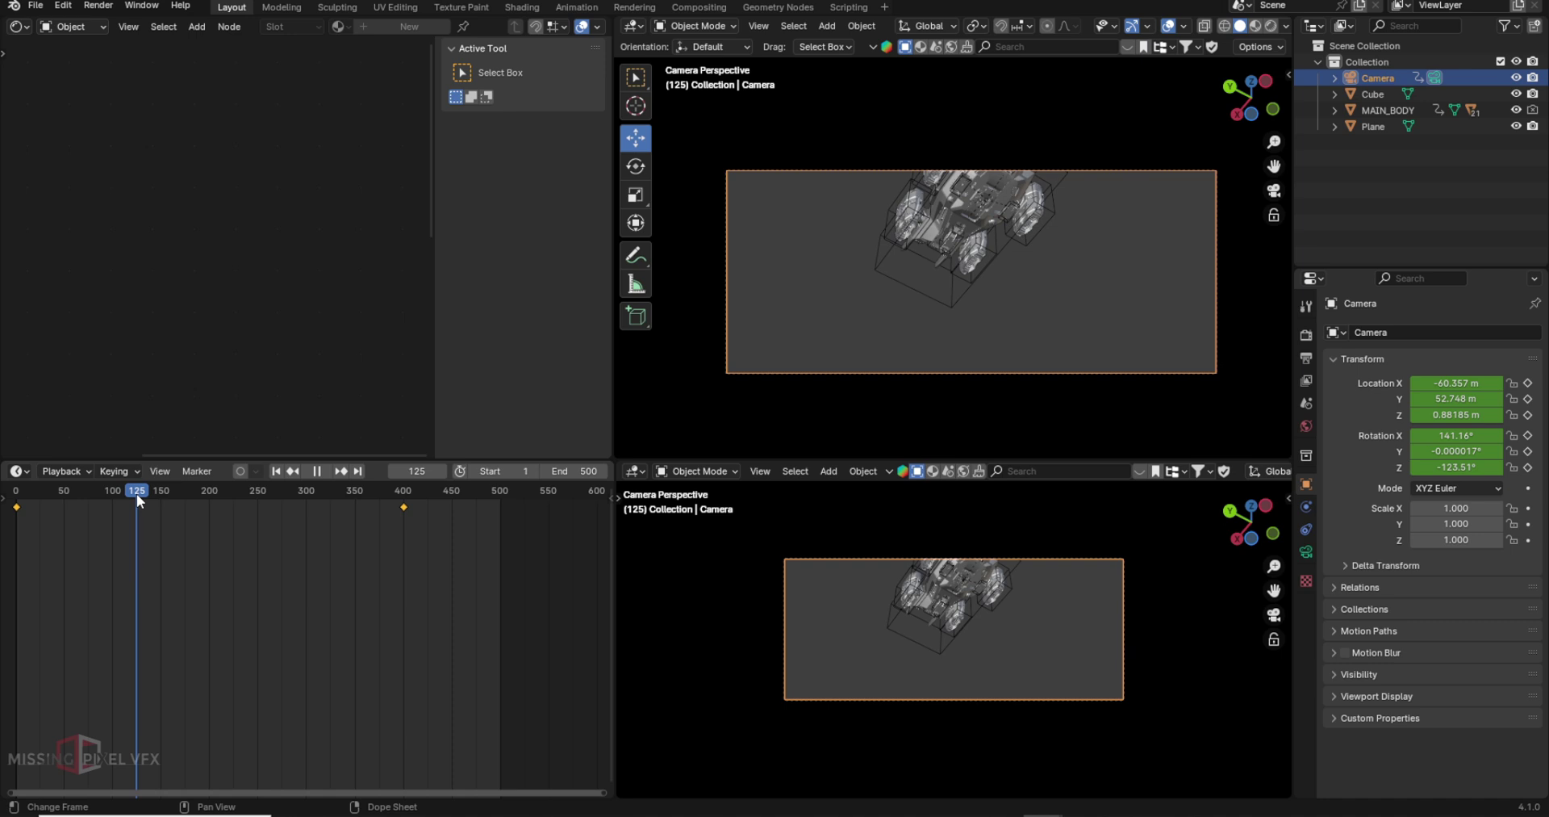
{"action": "key", "text": "space"}
{"action": "key", "text": "space"}
{"action": "key", "text": "space"}
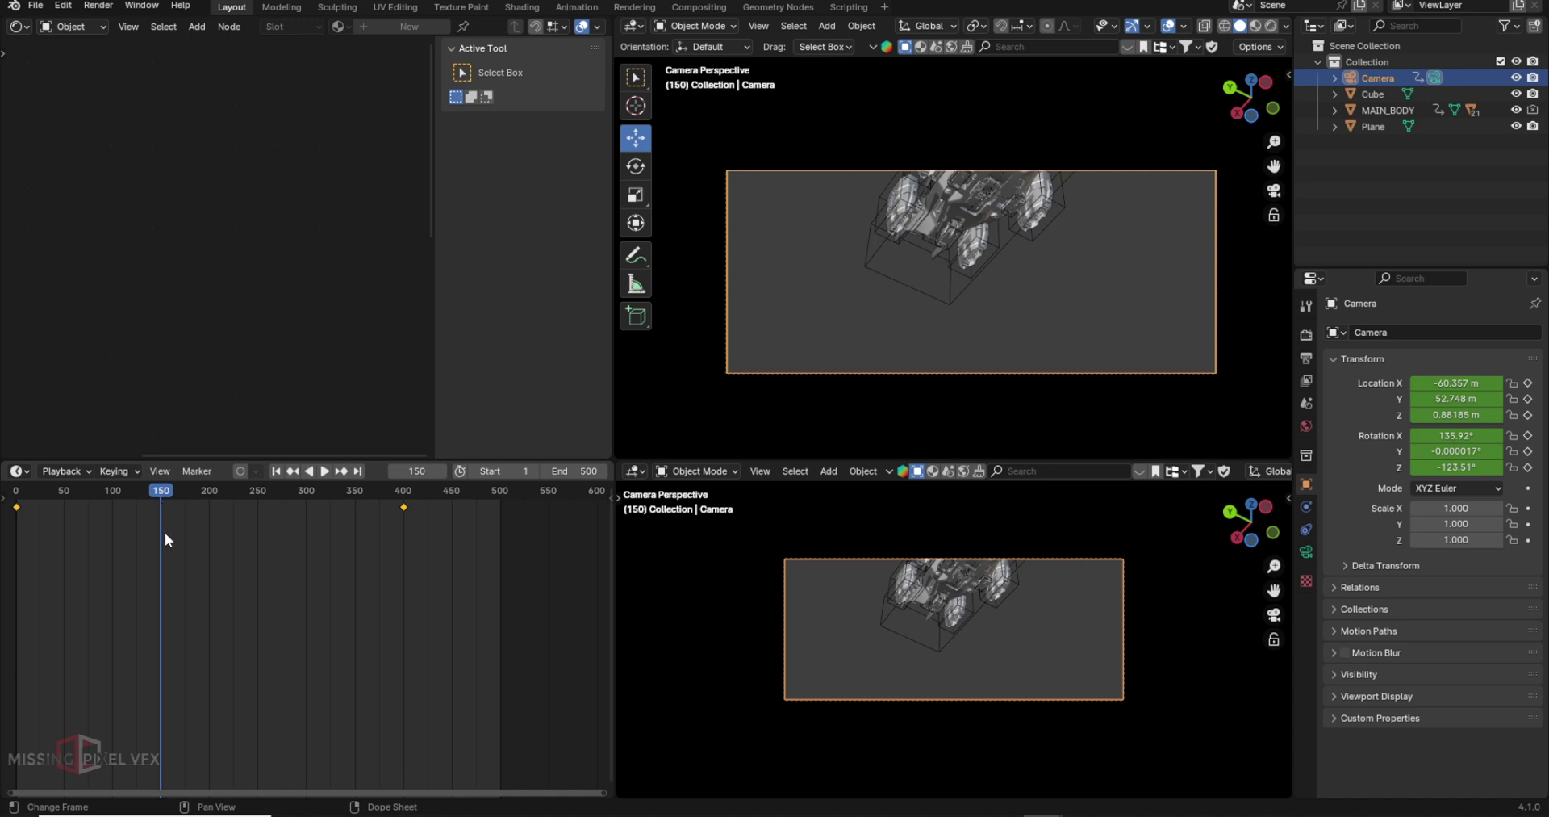
{"action": "left_click_drag", "start_coordinate": [1457, 435], "coordinate": [1489, 435]}
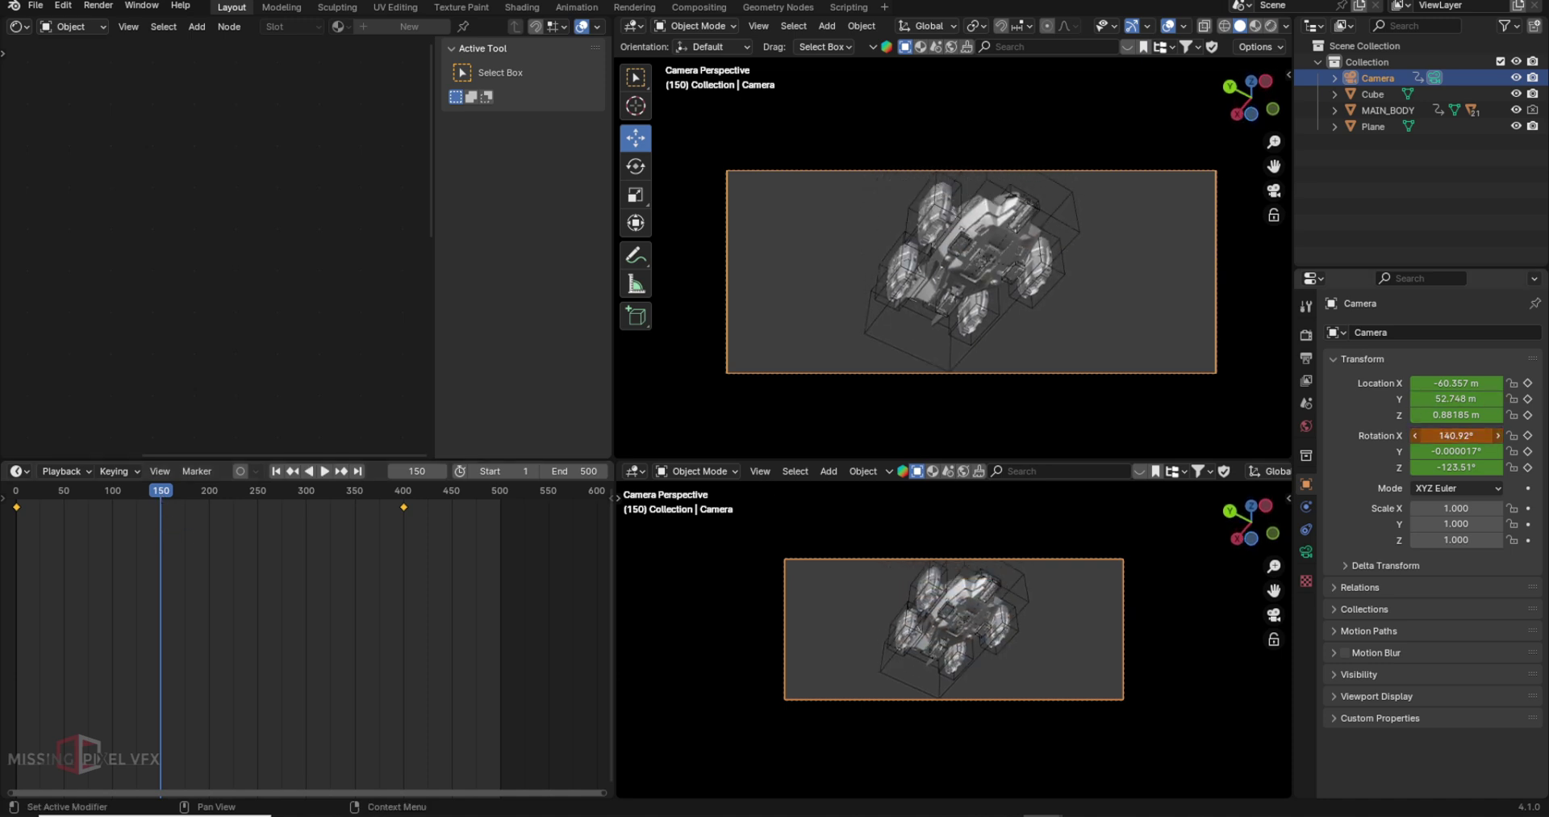
{"action": "left_click", "coordinate": [1528, 435]}
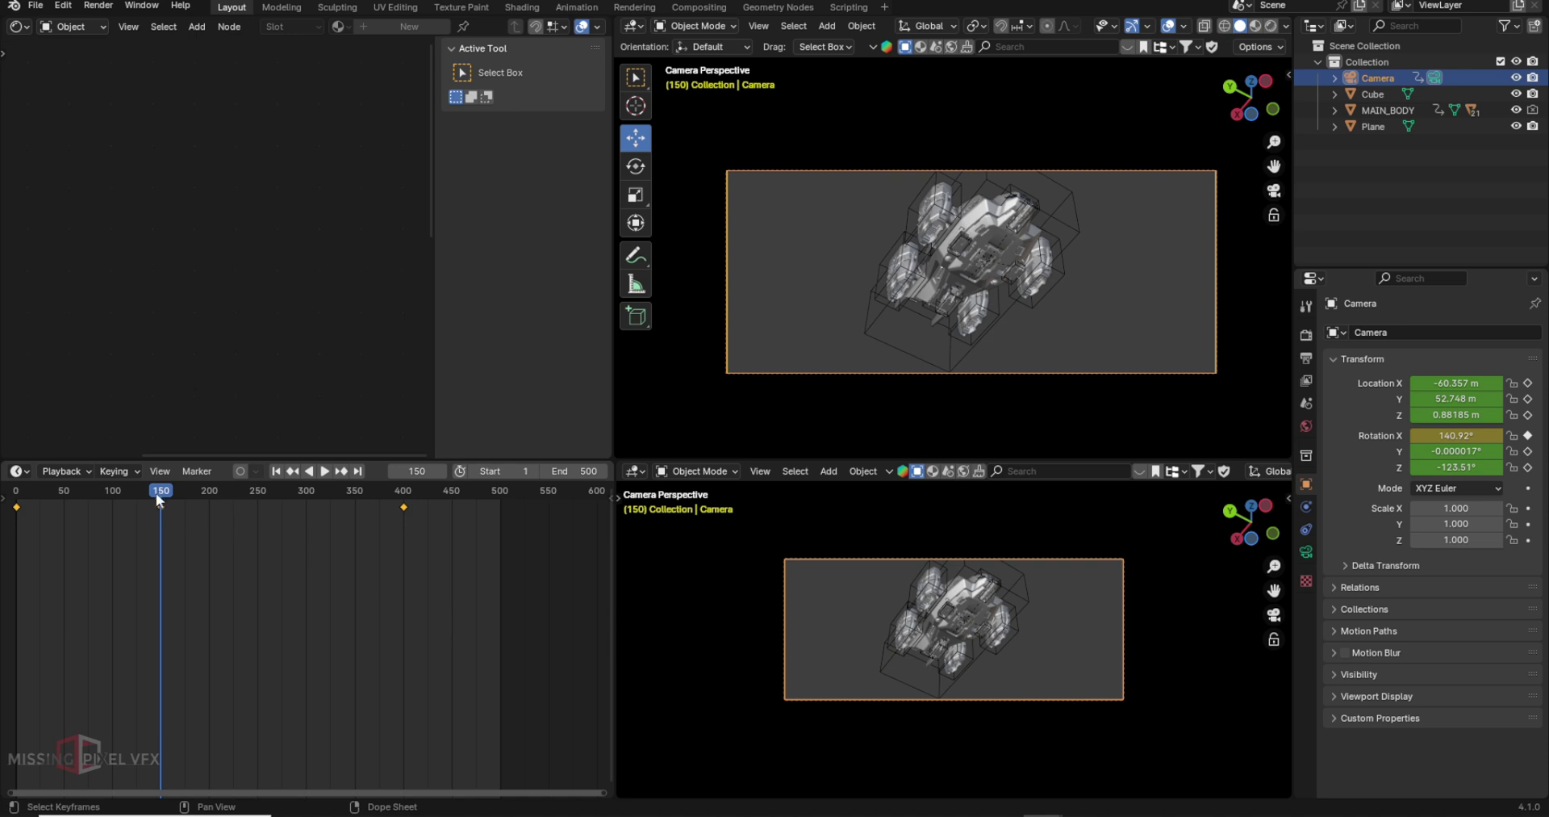
Step: At frame 250, set the camera's X rotation to about 112.07° and keyframe it
{"action": "left_click_drag", "start_coordinate": [158, 497], "coordinate": [251, 495]}
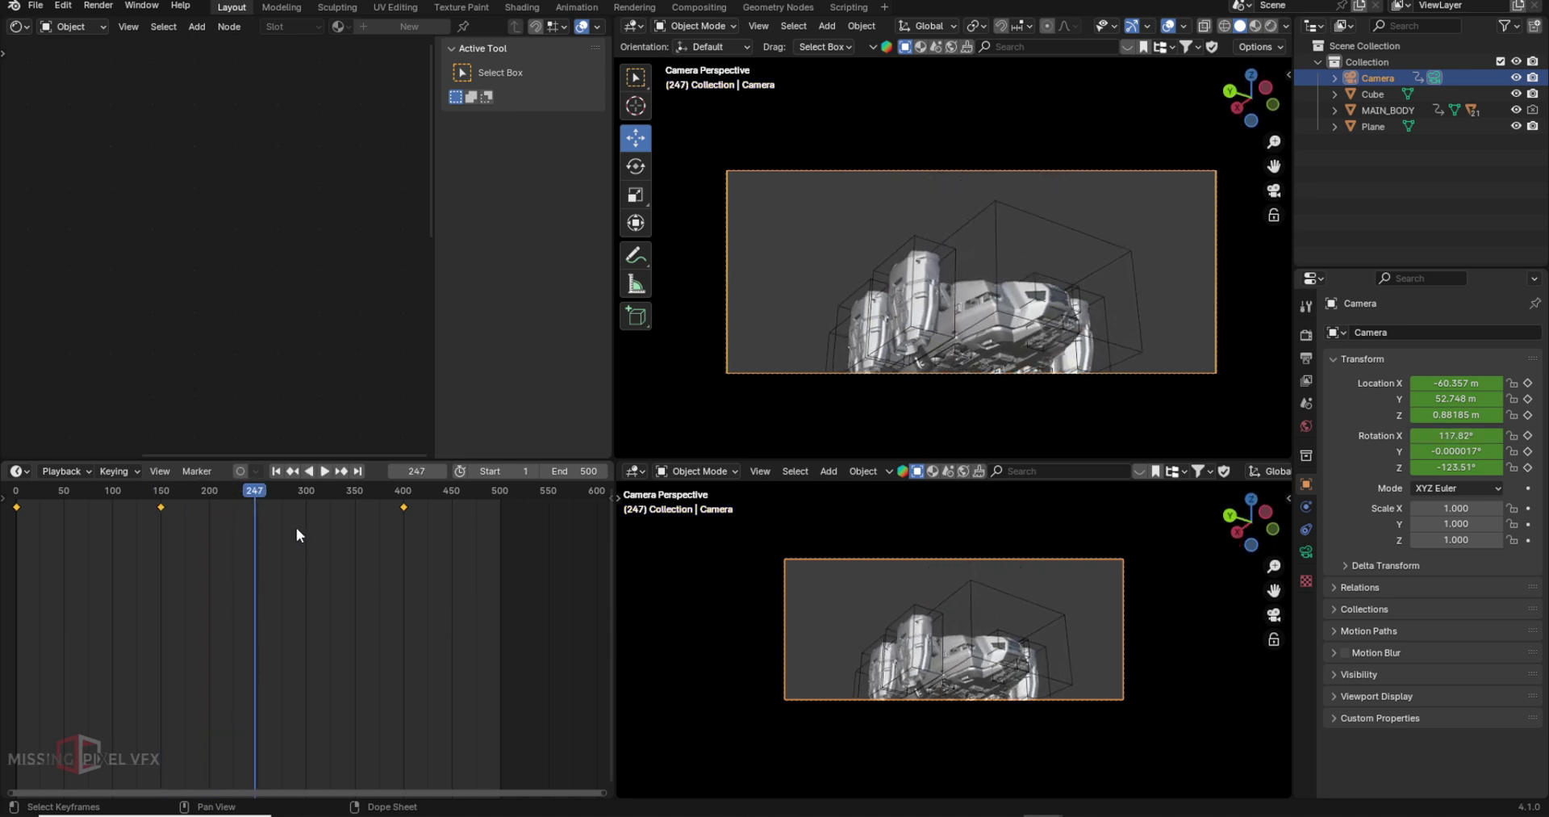
{"action": "key", "text": "Right"}
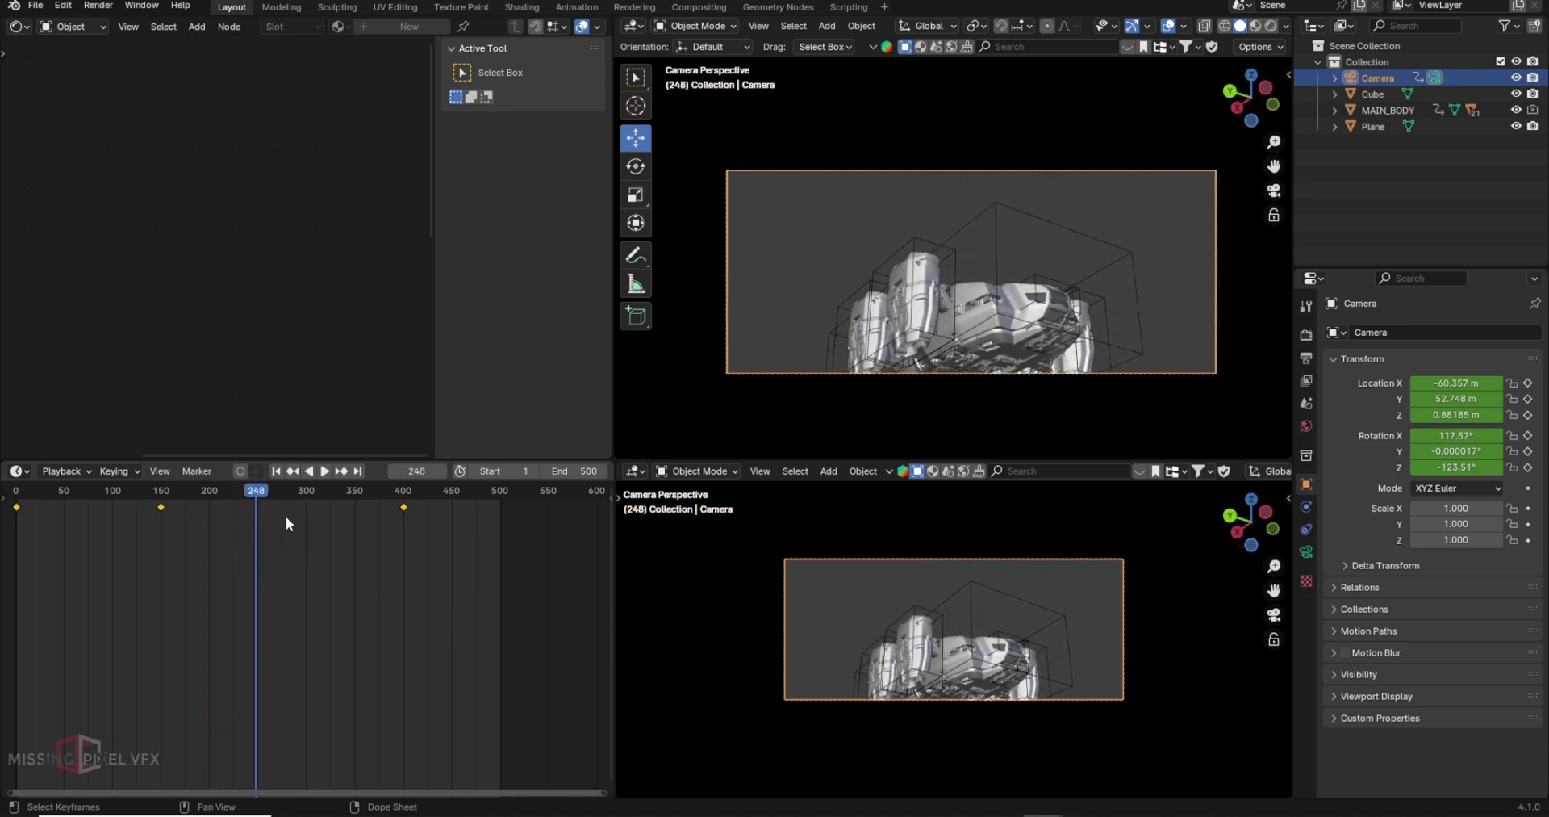
{"action": "key", "text": "Right"}
{"action": "key", "text": "Right"}
{"action": "left_click_drag", "start_coordinate": [1464, 436], "coordinate": [1416, 435]}
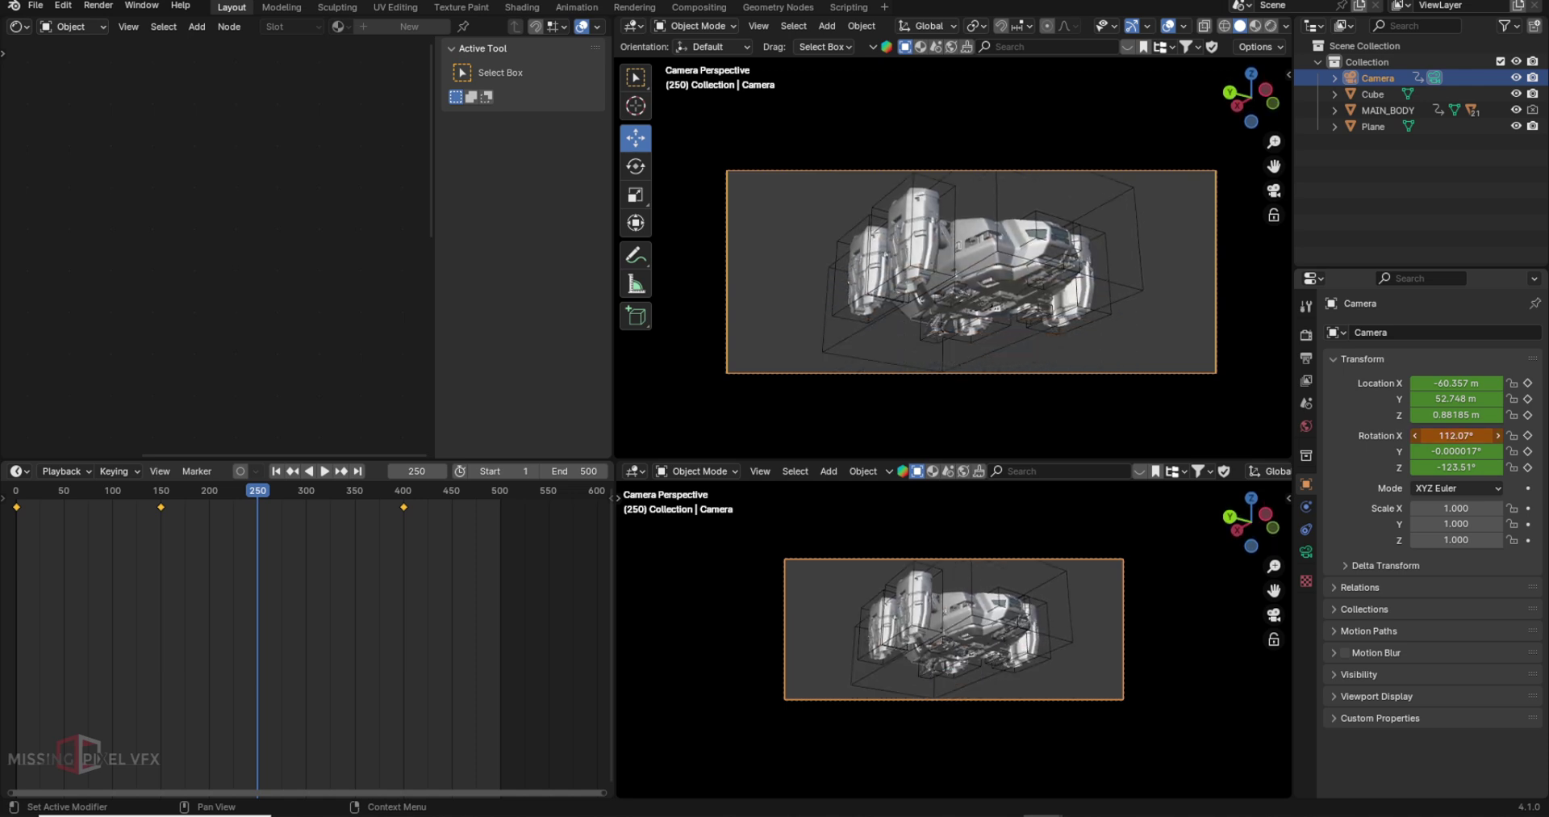
{"action": "left_click", "coordinate": [1528, 435]}
Step: Play back and scrub the landing shot across the full timeline to check how the camera tilt follows the ship
{"action": "key", "text": "space"}
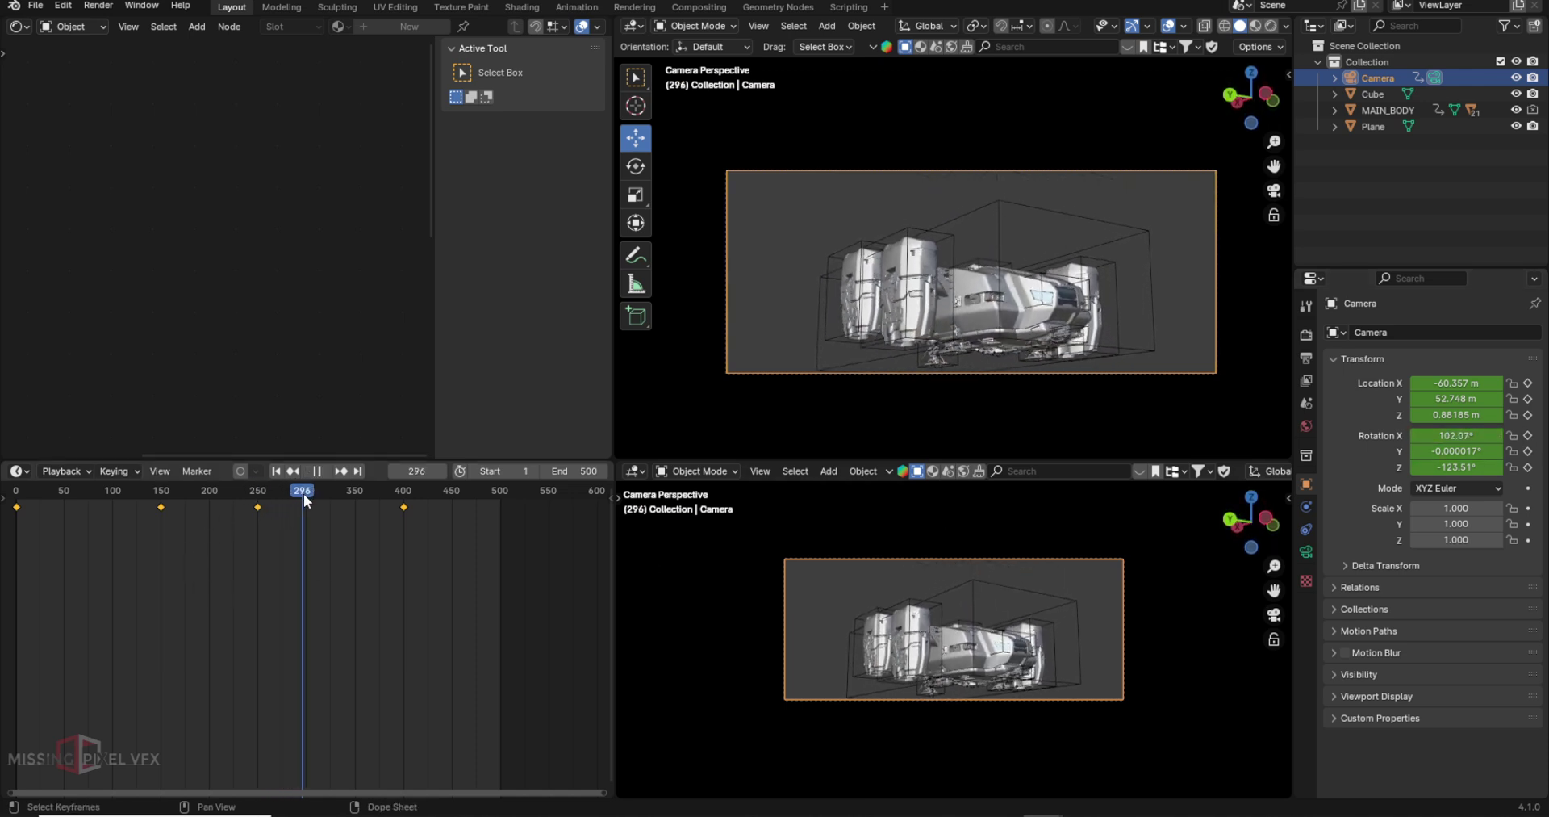
{"action": "left_click_drag", "start_coordinate": [304, 493], "coordinate": [495, 497]}
{"action": "key", "text": "space"}
{"action": "key", "text": "space"}
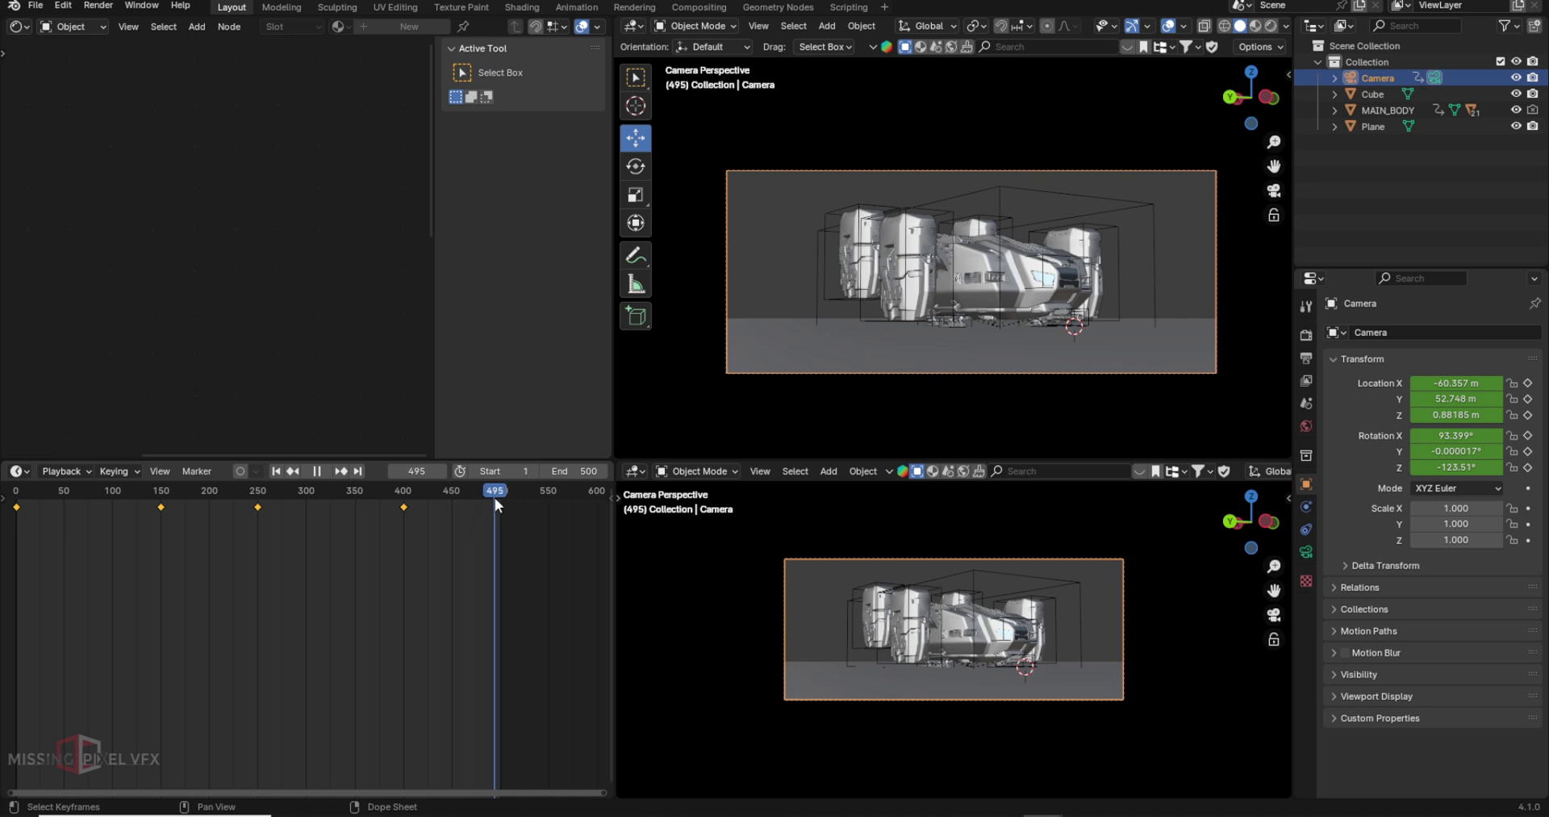
{"action": "key", "text": "space"}
{"action": "left_click", "coordinate": [276, 470]}
{"action": "left_click", "coordinate": [324, 471]}
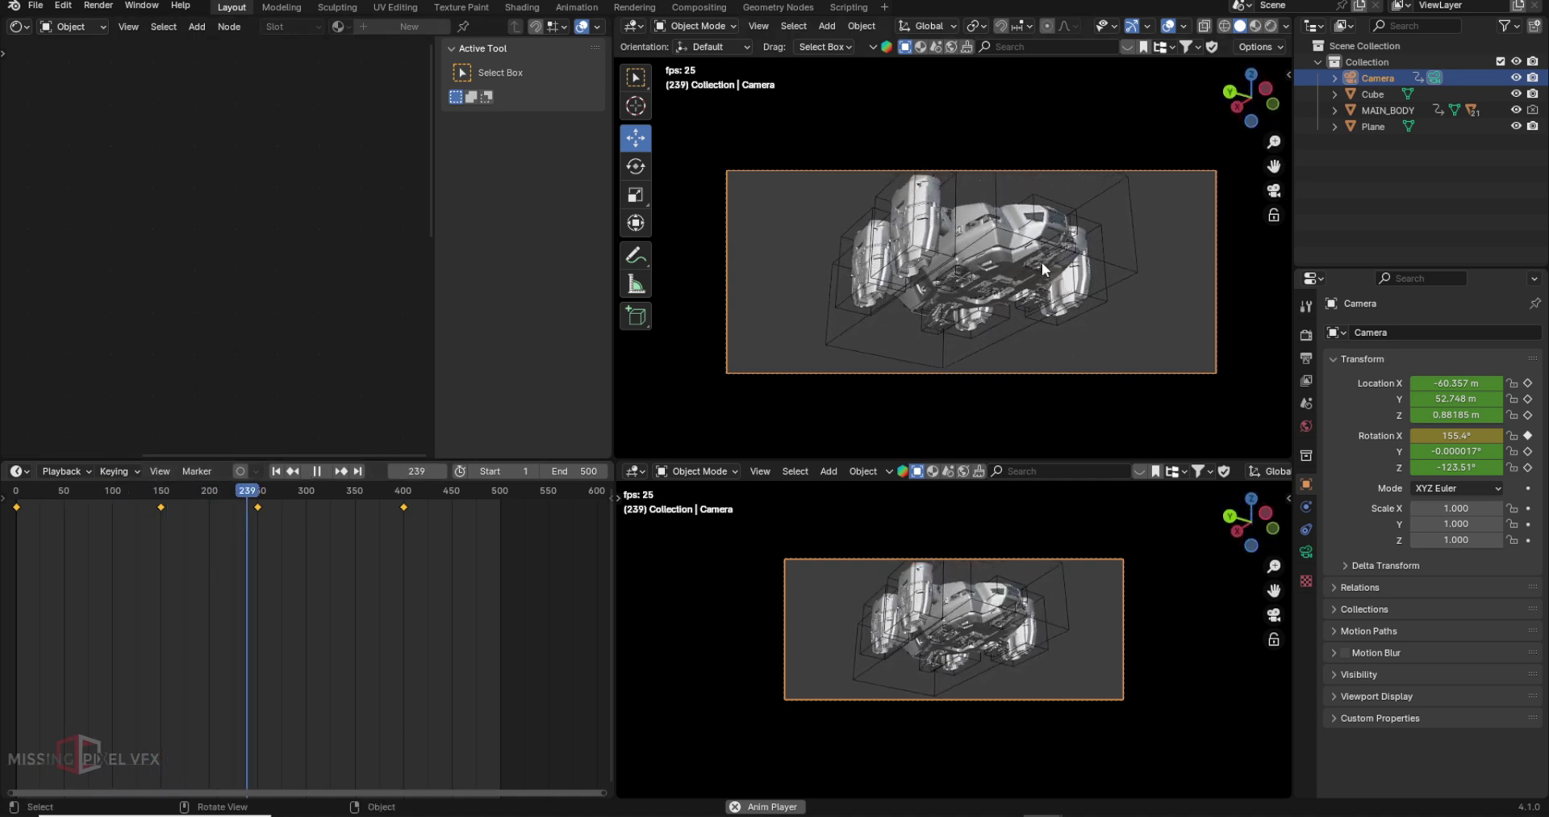
{"action": "left_click", "coordinate": [307, 493]}
{"action": "key", "text": "Escape"}
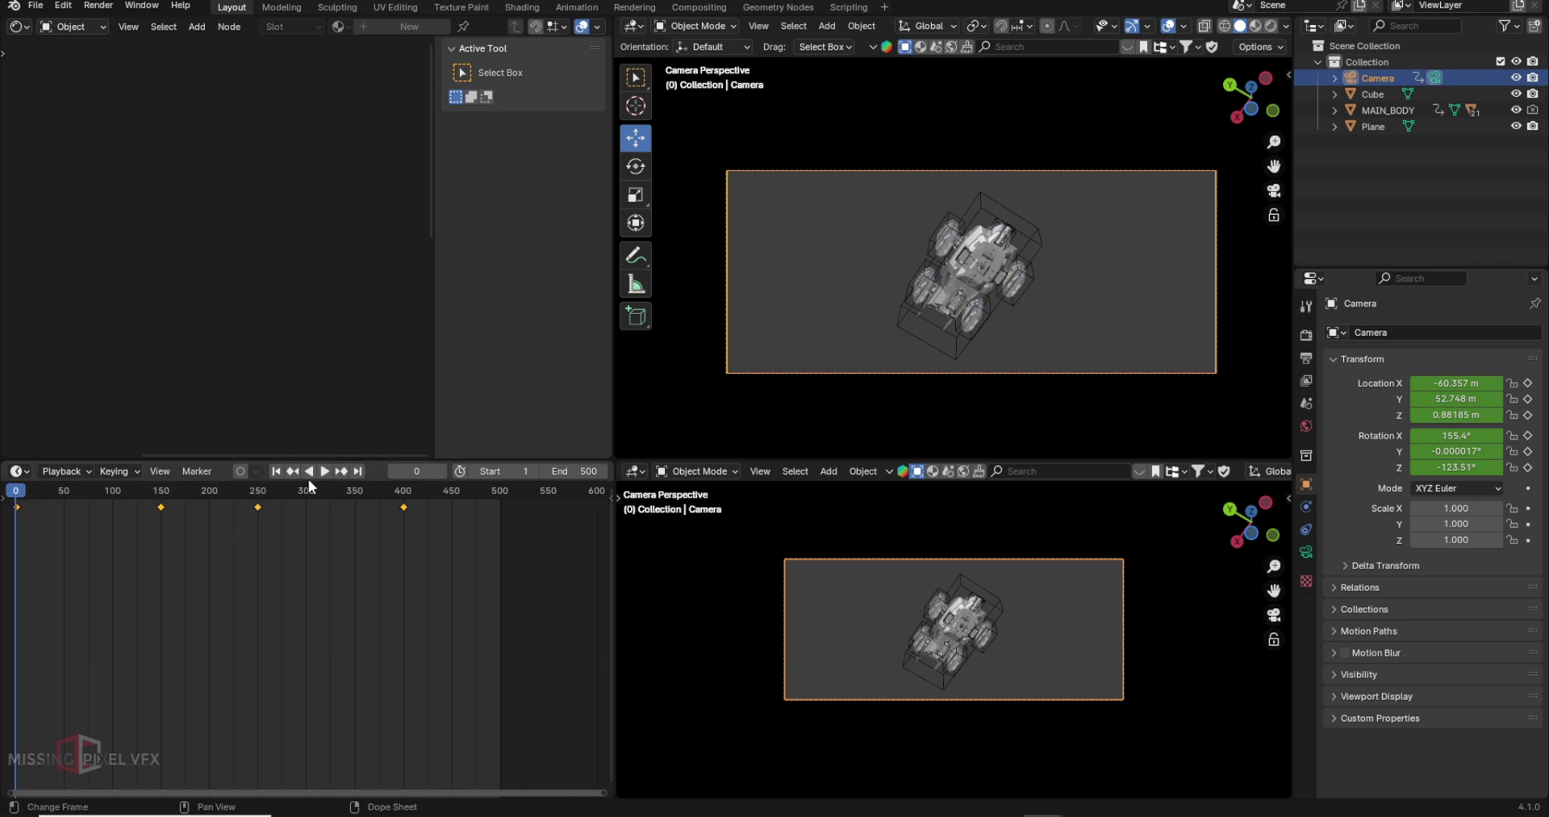
{"action": "left_click_drag", "start_coordinate": [14, 494], "coordinate": [393, 493]}
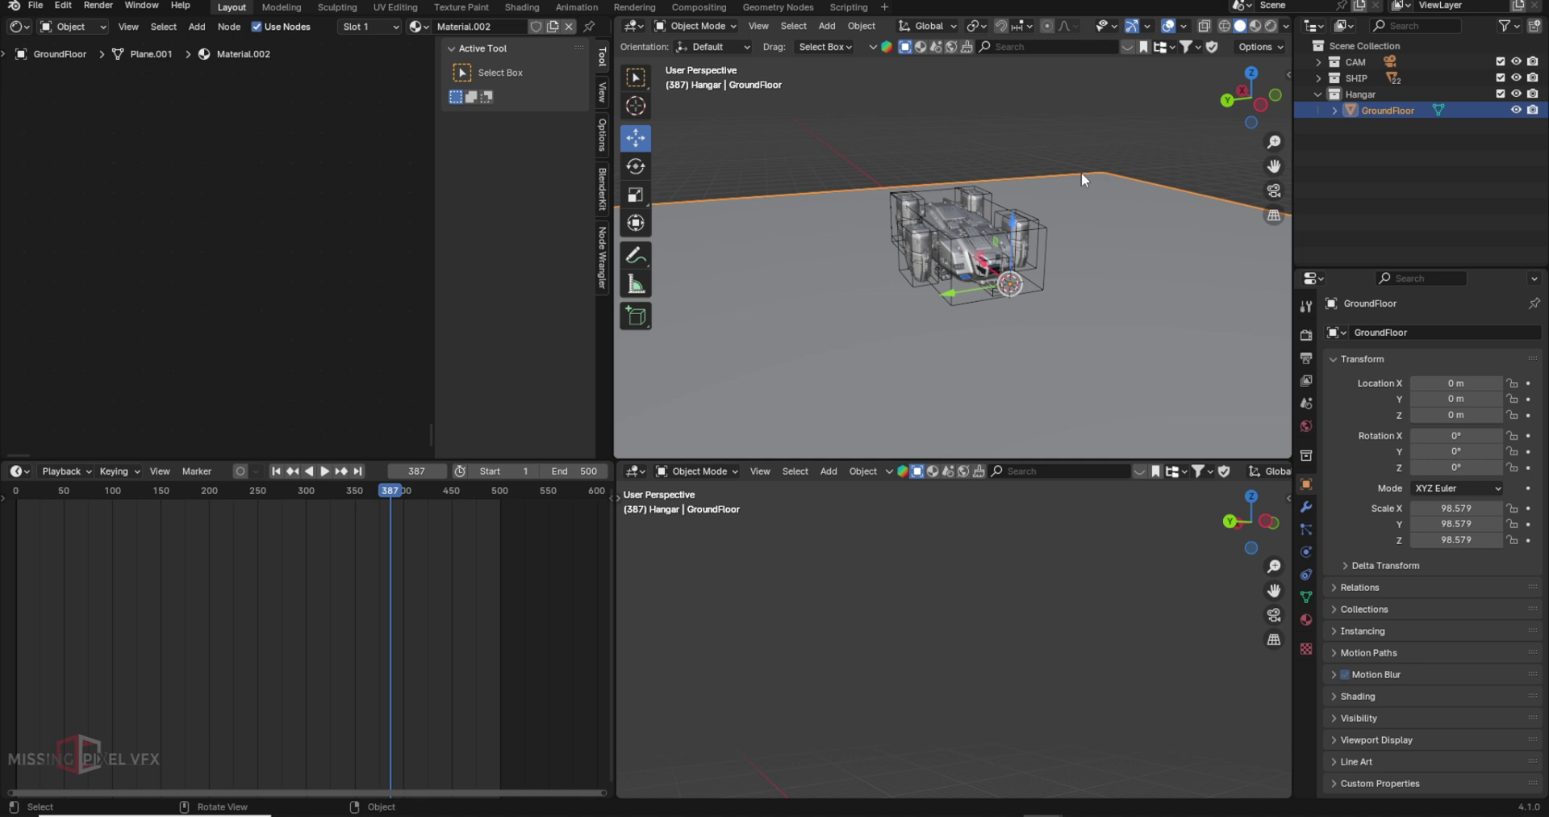
Step: Collapse the Hangar collection and show the upper viewport through the camera with rendered shading
{"action": "left_click", "coordinate": [1318, 95]}
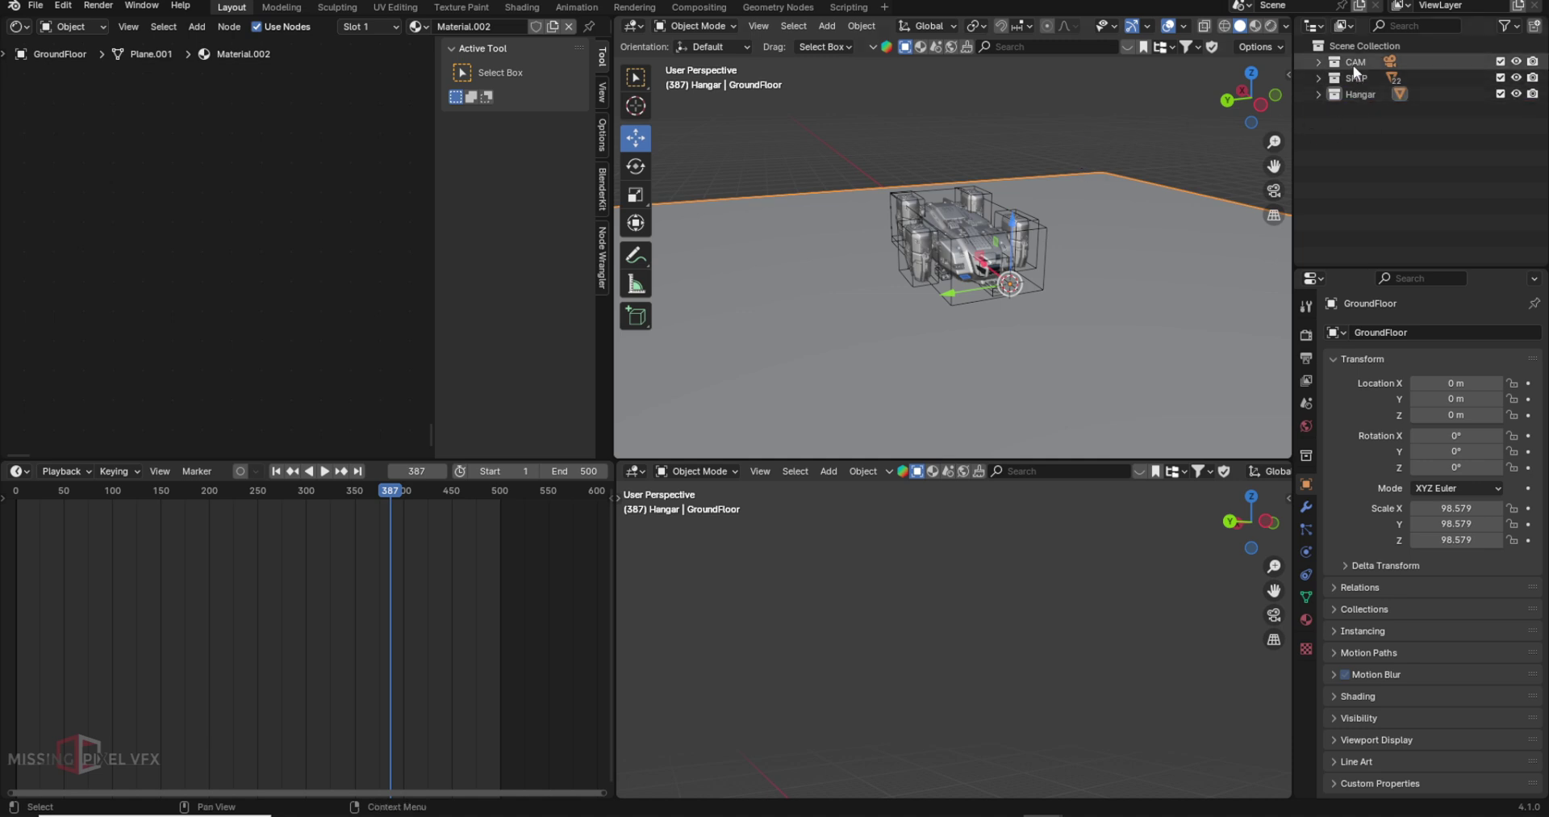
{"action": "left_click", "coordinate": [1368, 94]}
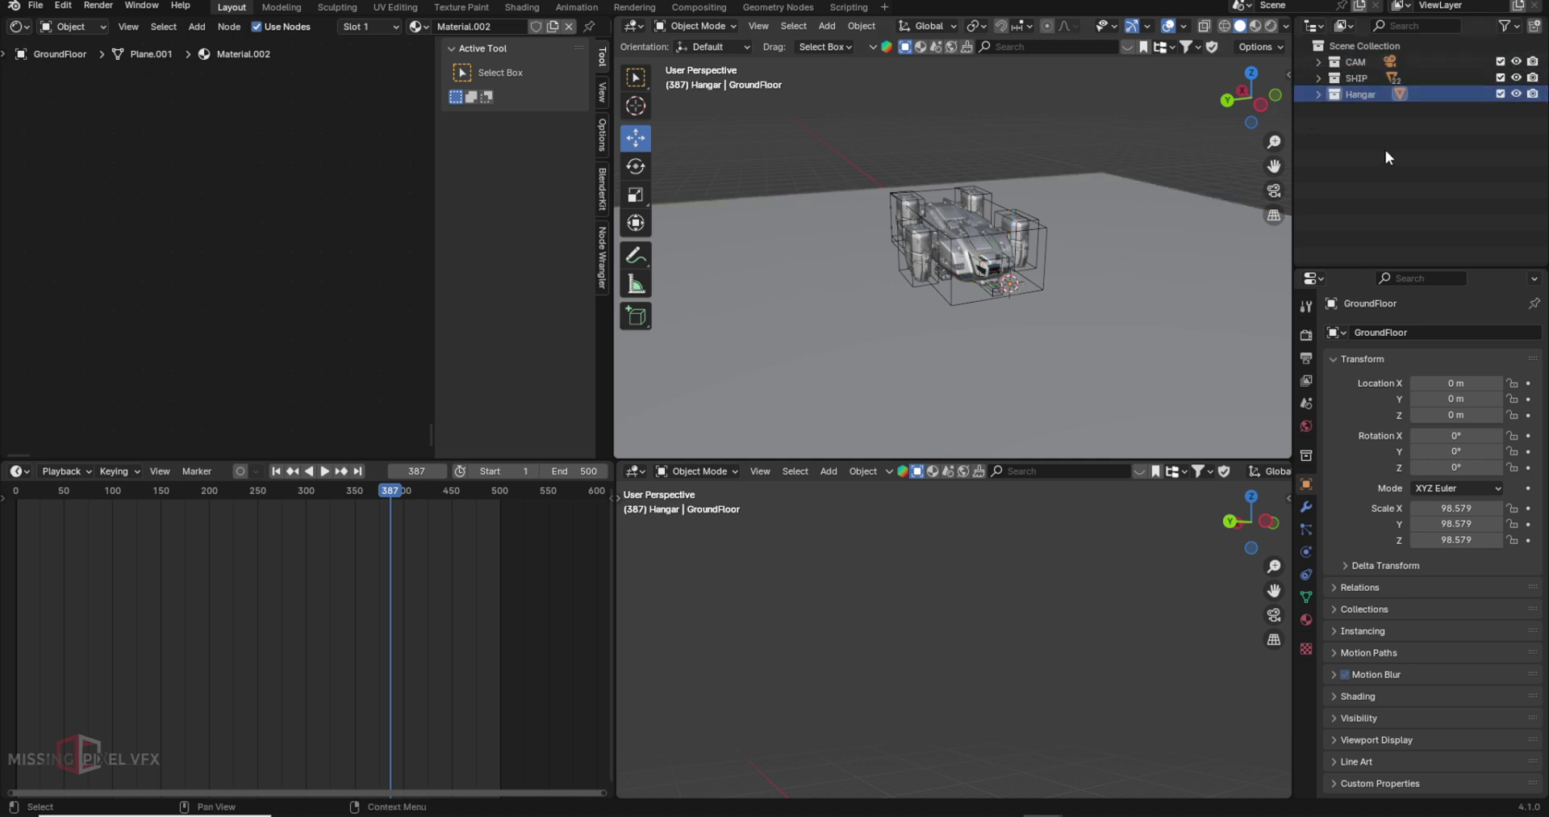
{"action": "left_click", "coordinate": [1166, 250]}
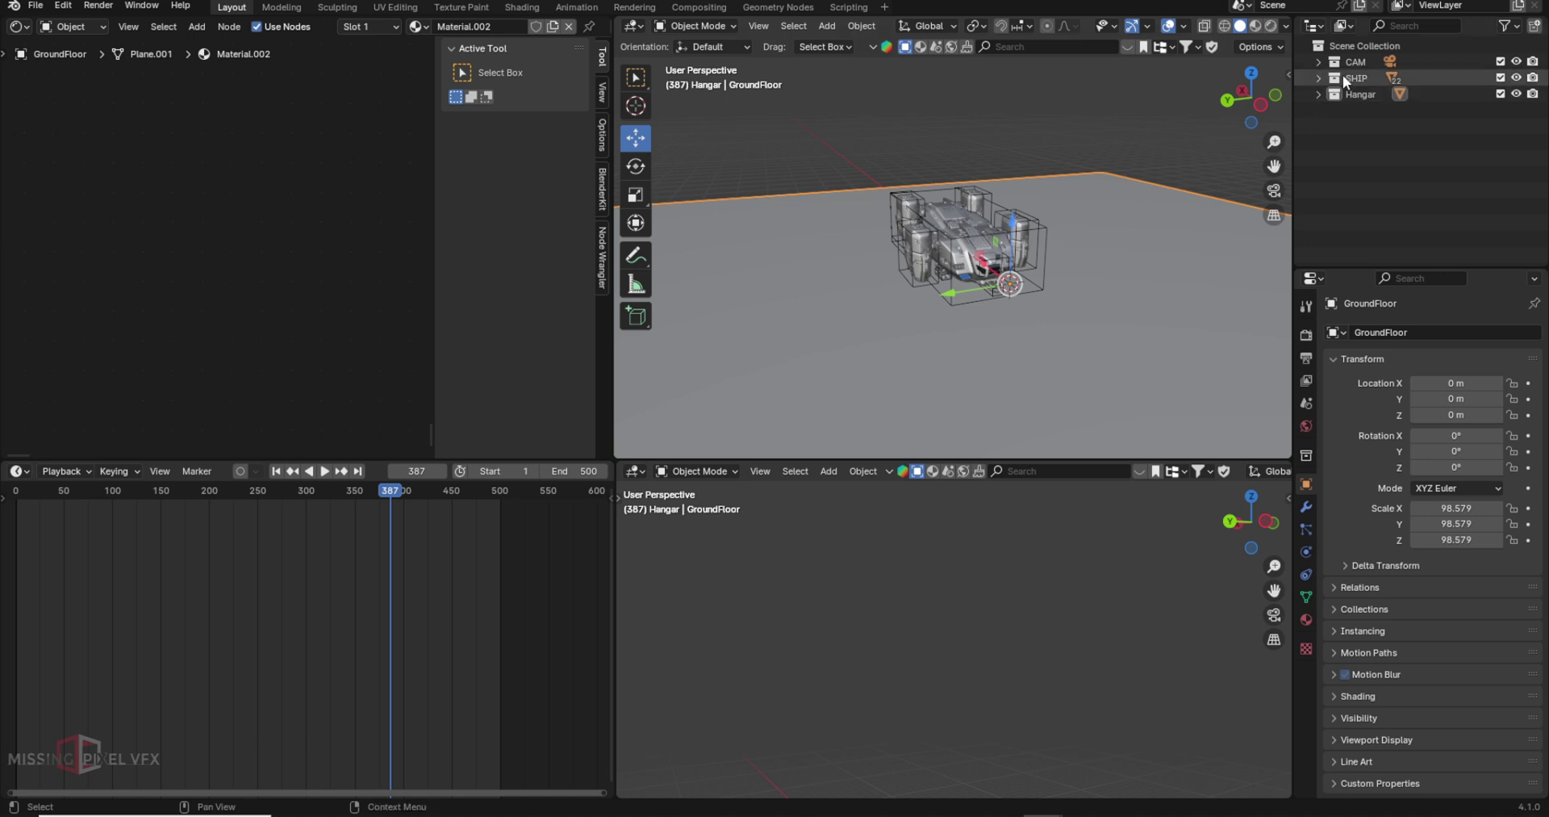
{"action": "key", "text": "KP_0"}
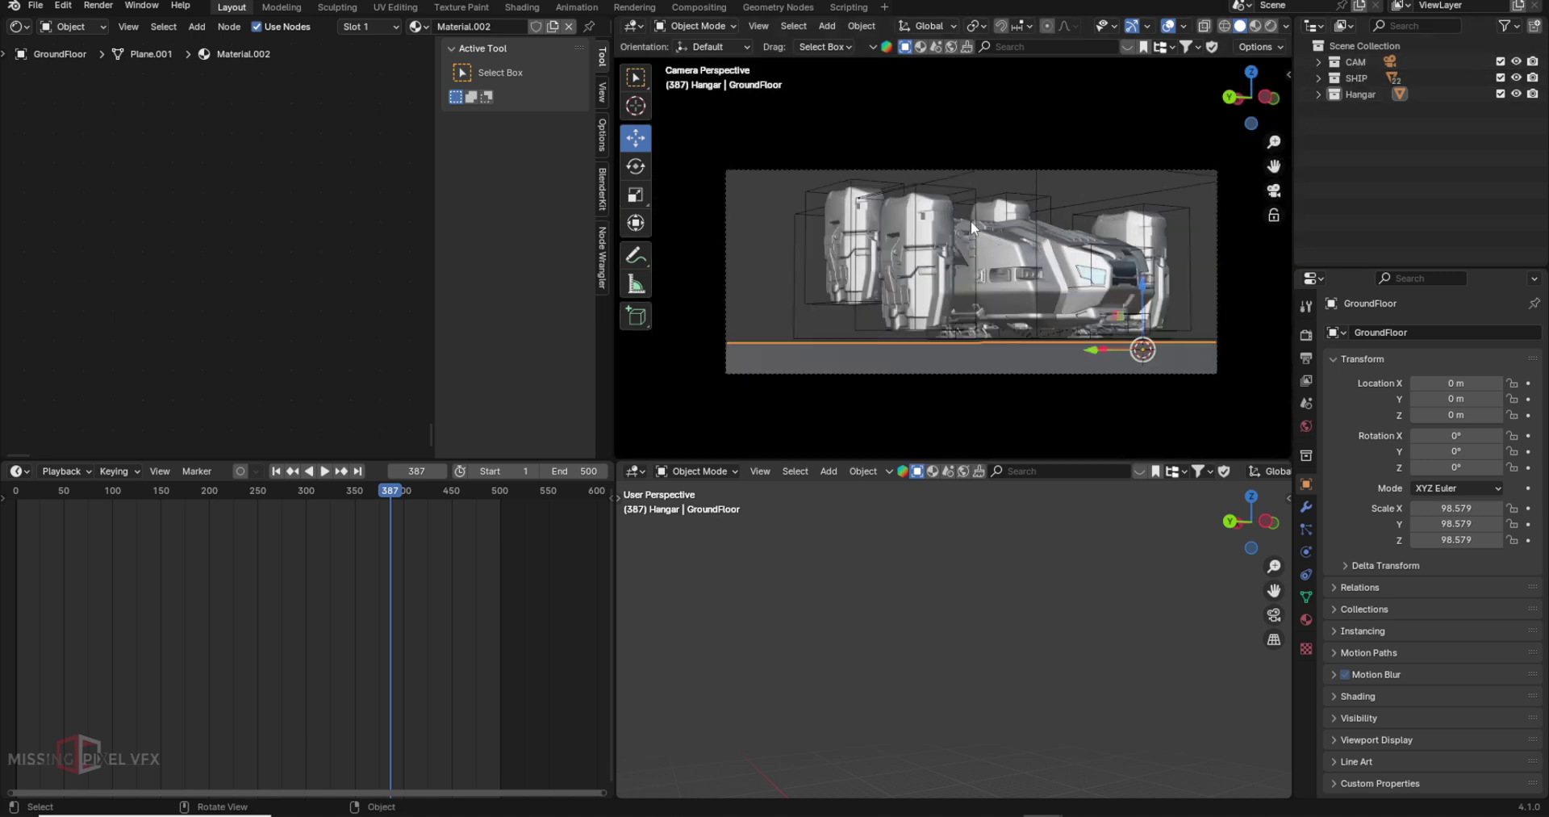
{"action": "left_click", "coordinate": [1271, 26]}
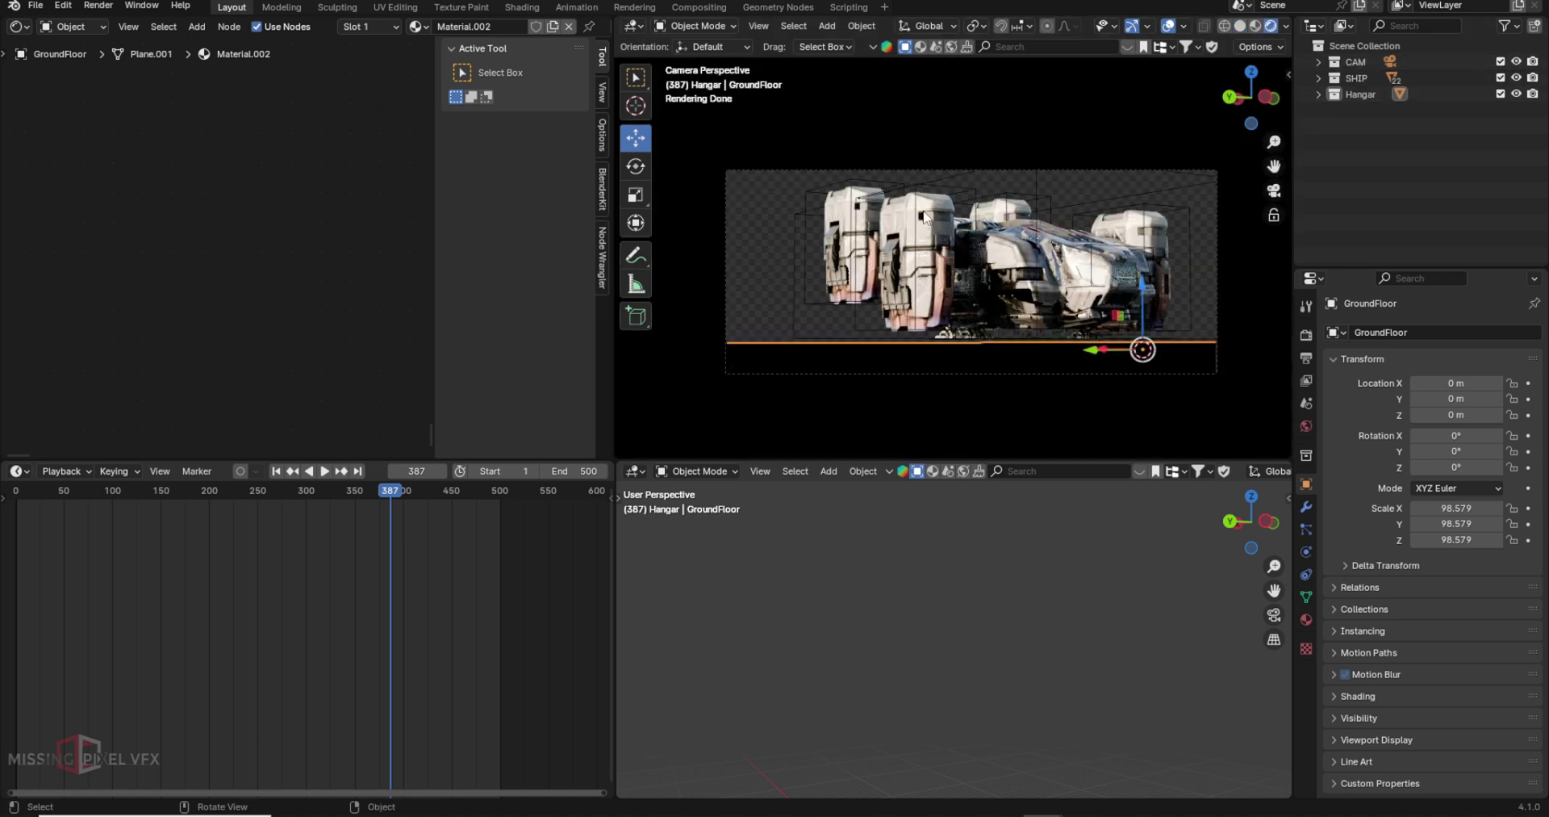
Step: Replace the sky world with a new world whose background color is an Environment Texture using quarry_cloudy_2k.exr
{"action": "left_click", "coordinate": [1306, 424]}
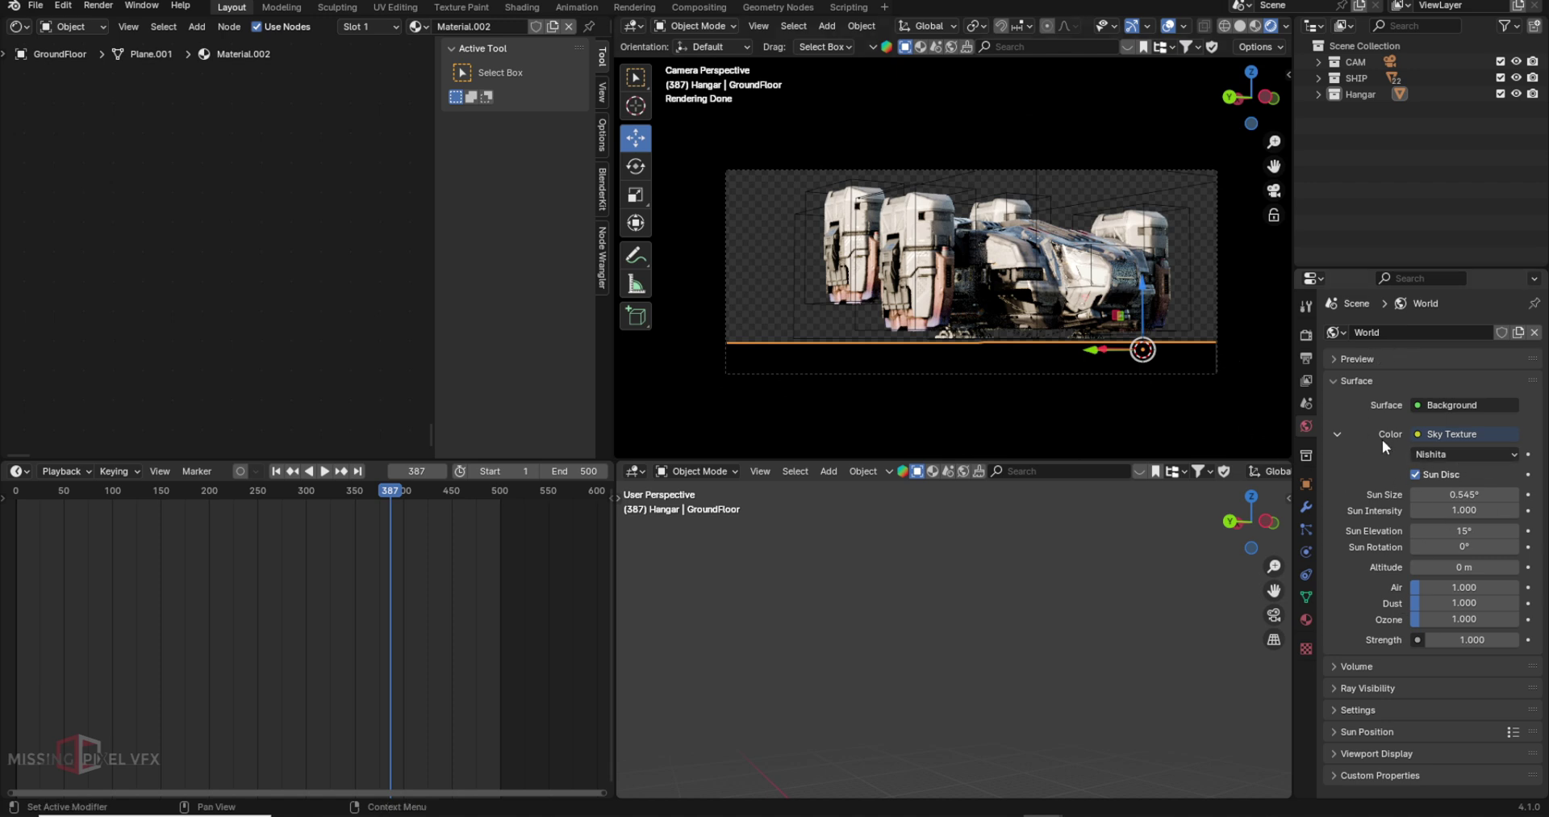
{"action": "left_click", "coordinate": [1536, 333]}
{"action": "left_click", "coordinate": [1432, 332]}
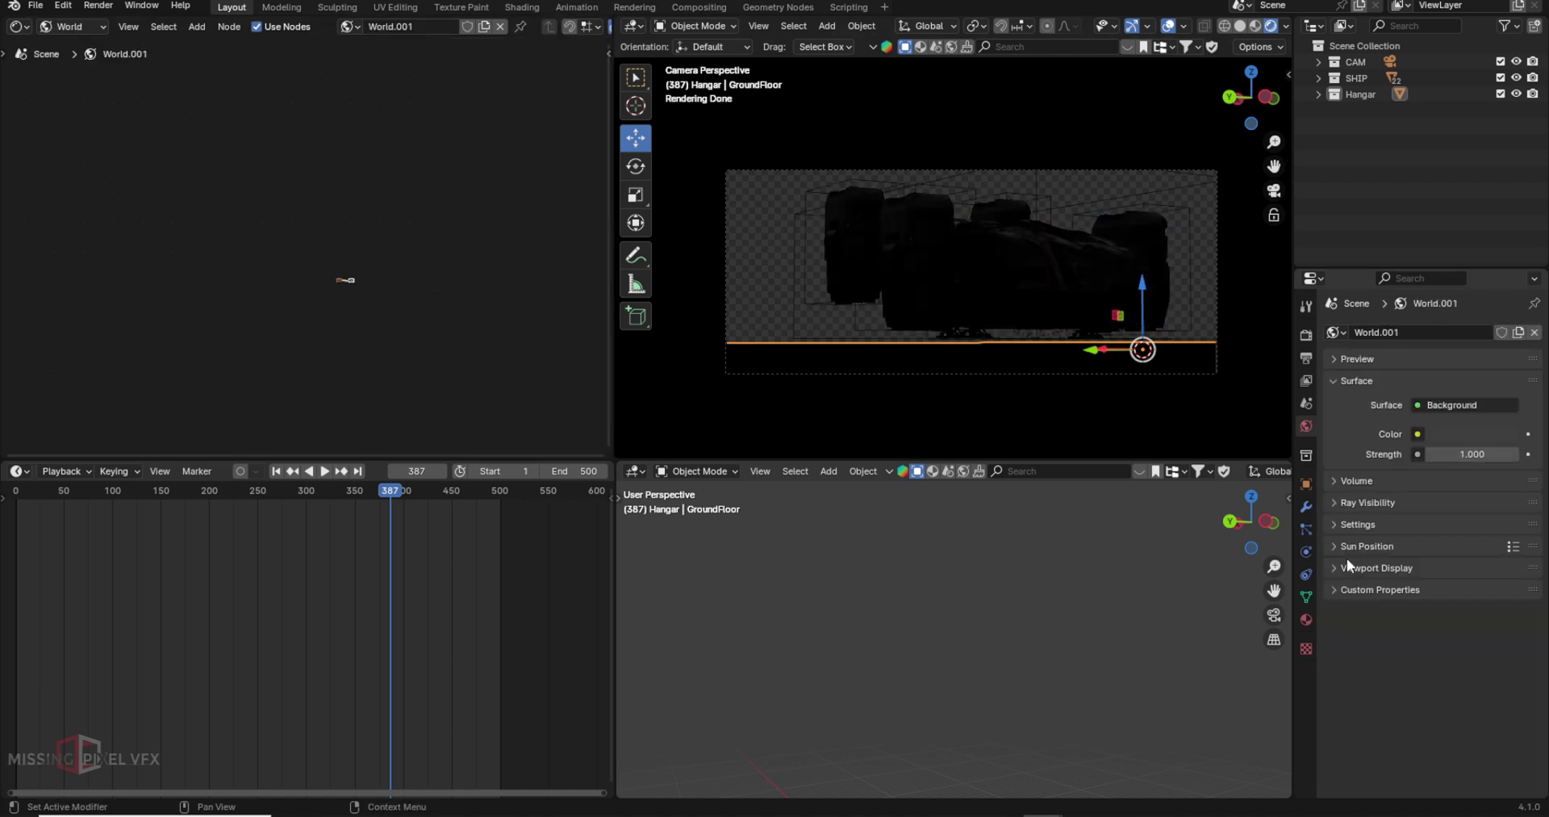
{"action": "left_click", "coordinate": [1418, 434]}
{"action": "left_click", "coordinate": [1063, 506]}
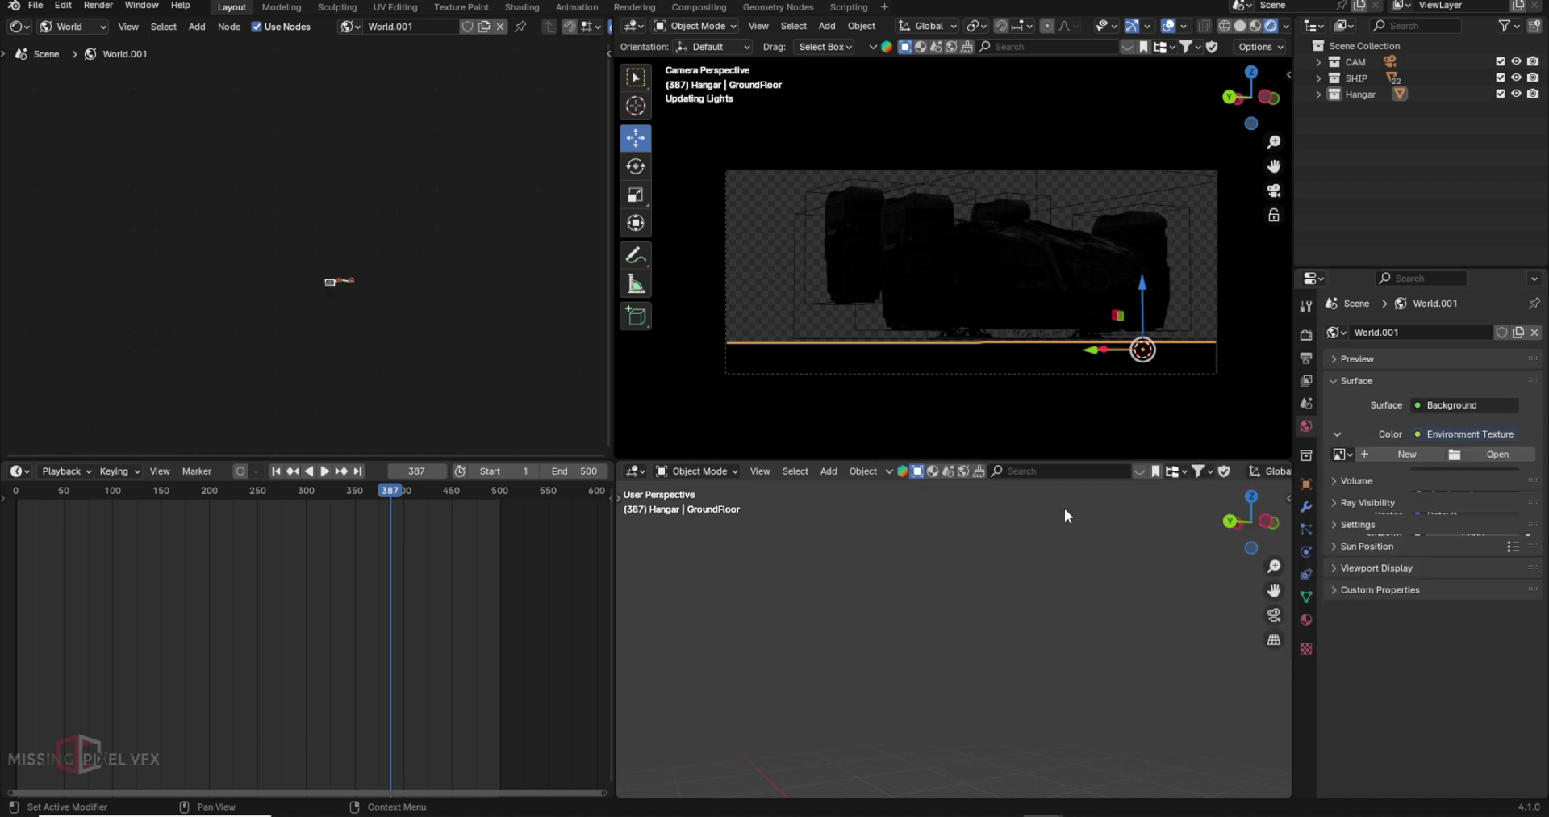
{"action": "left_click", "coordinate": [1511, 455]}
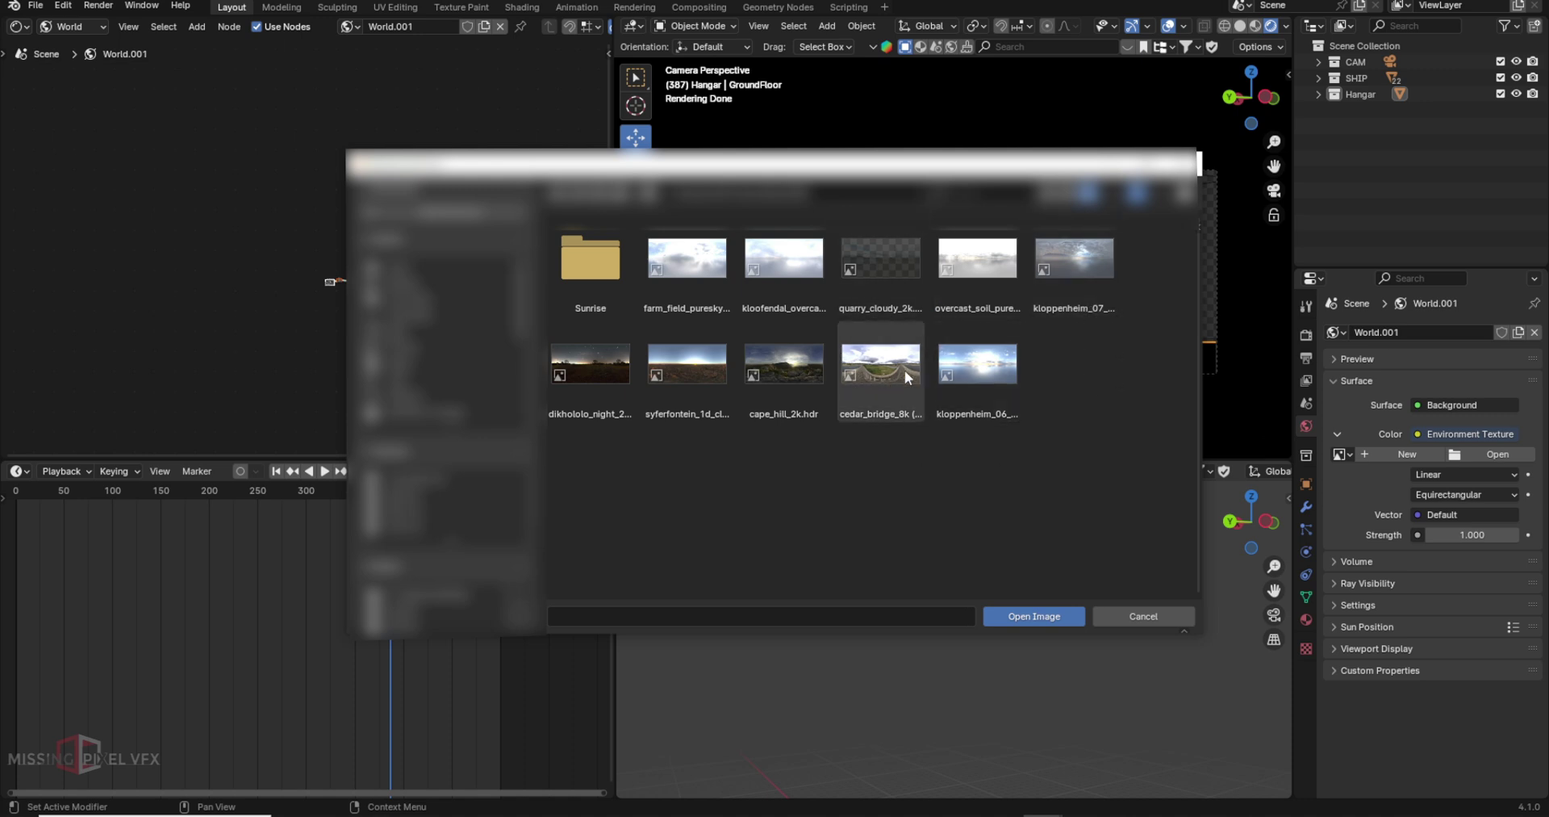
{"action": "left_click", "coordinate": [894, 275]}
{"action": "left_click", "coordinate": [1048, 617]}
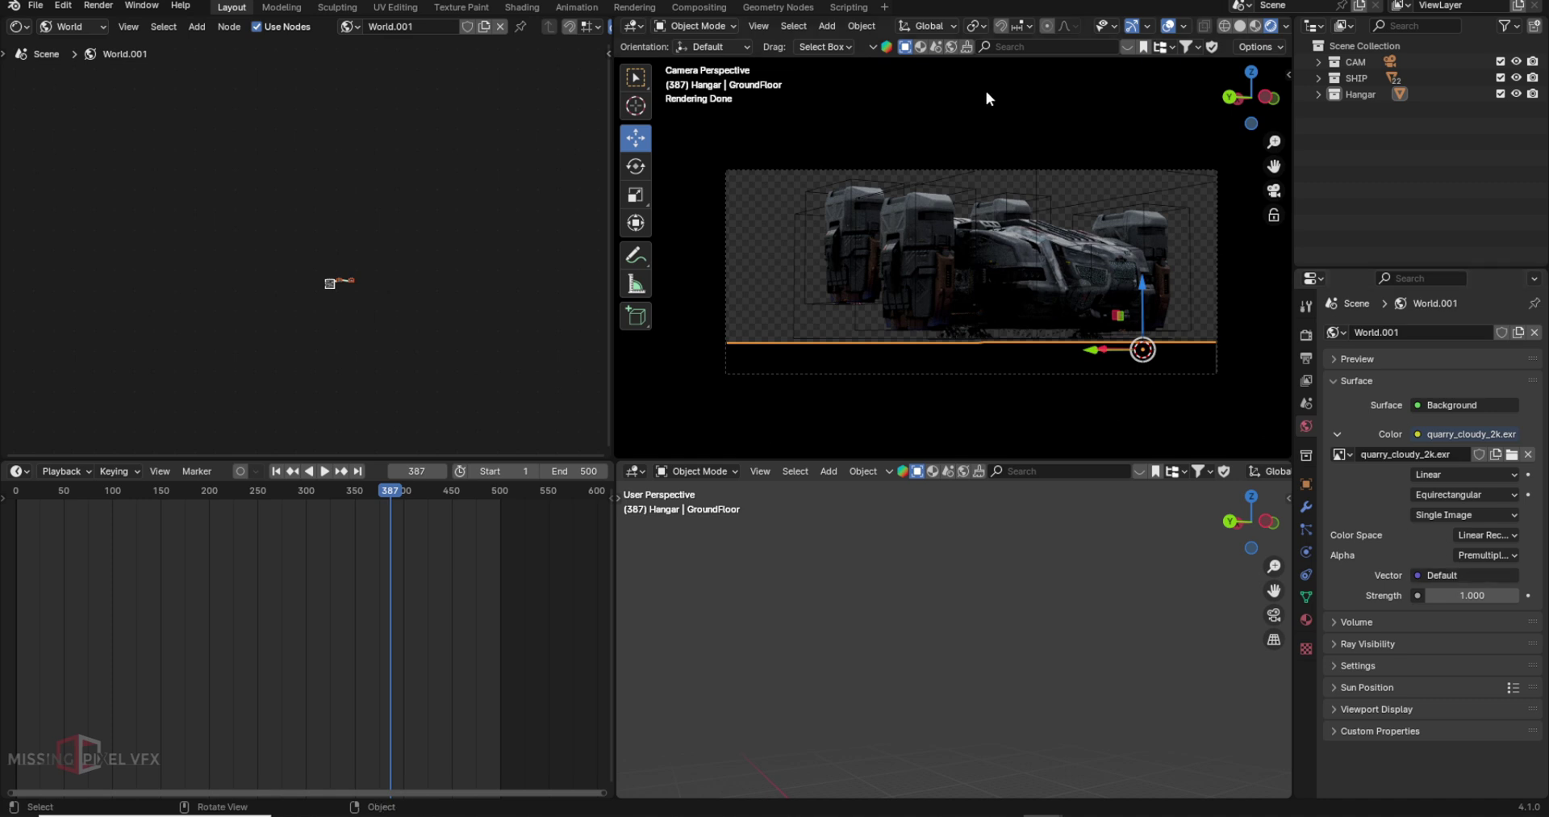
Step: Disable the transparent film to inspect the HDRI background around the scene, and enable transparency again in the camera view
{"action": "left_click", "coordinate": [1307, 334]}
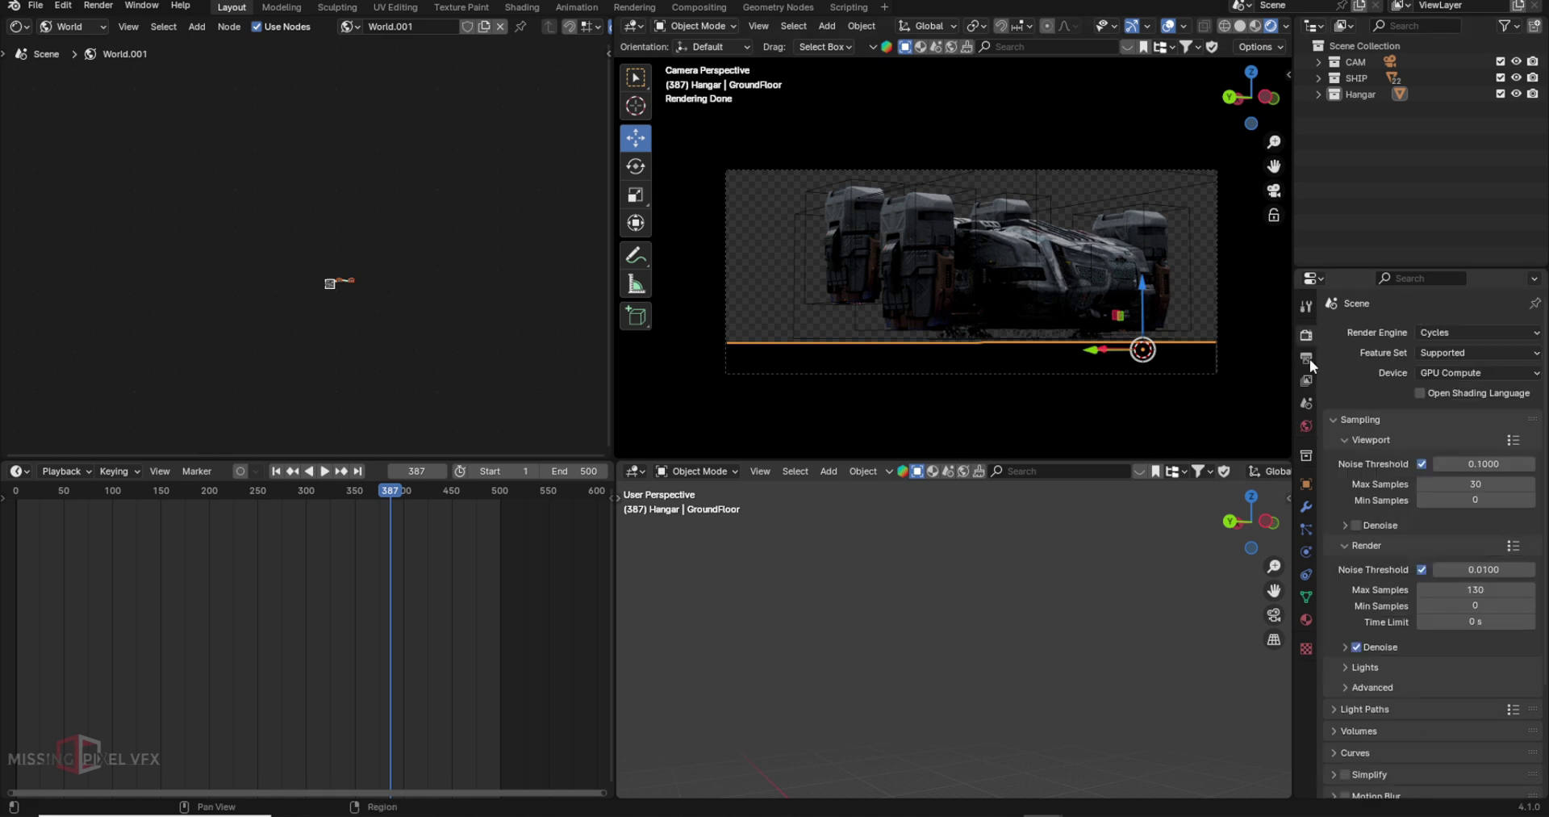
{"action": "scroll", "coordinate": [1354, 597], "scroll_direction": "down", "scroll_amount": 4}
{"action": "scroll", "coordinate": [1332, 565], "scroll_direction": "down", "scroll_amount": 1}
{"action": "left_click", "coordinate": [1355, 679]}
{"action": "scroll", "coordinate": [1354, 710], "scroll_direction": "down", "scroll_amount": 2}
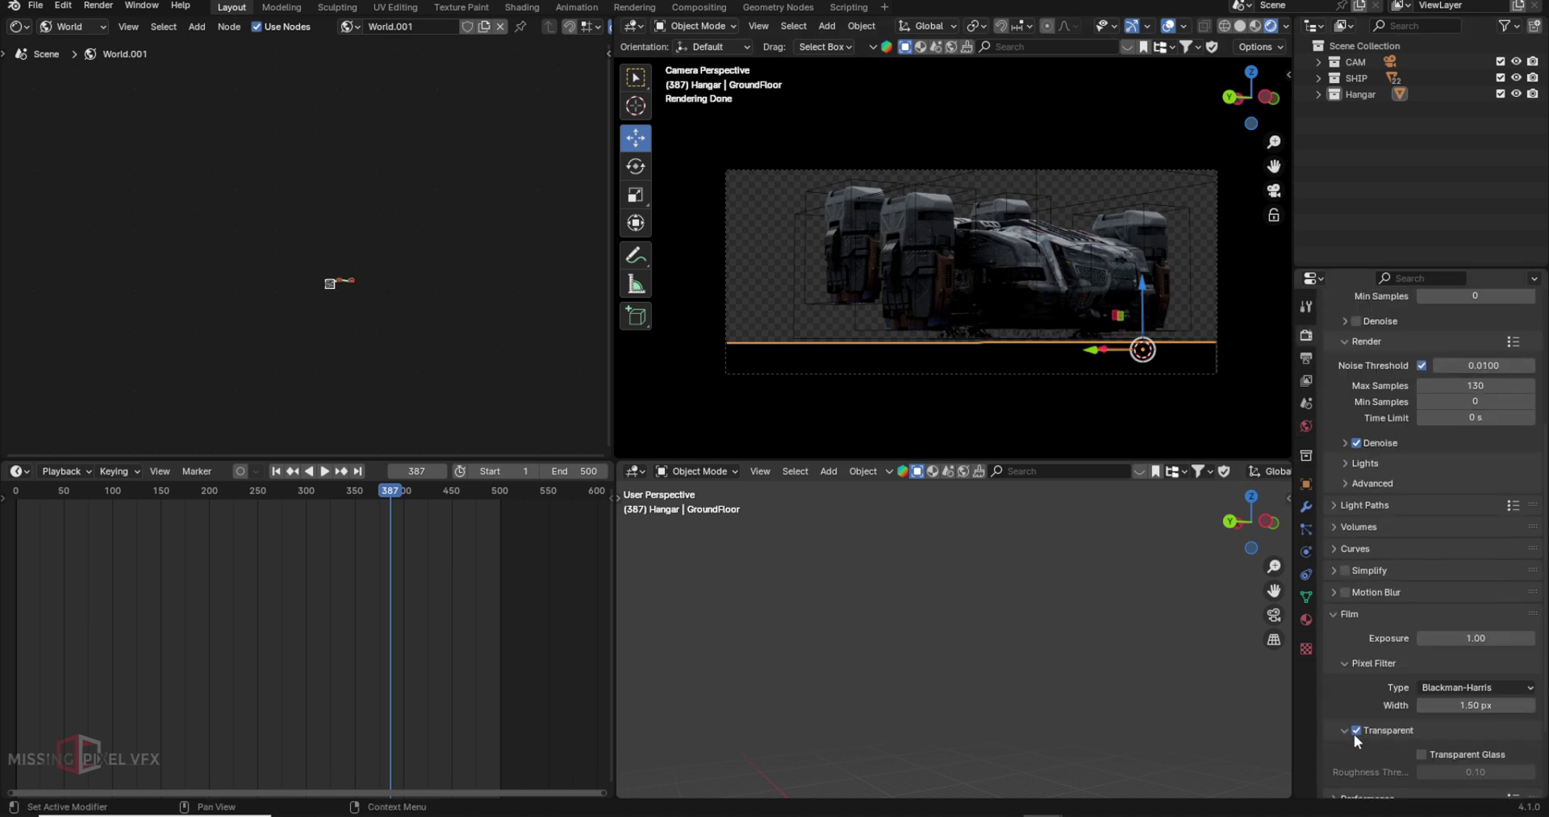
{"action": "left_click", "coordinate": [1355, 731]}
{"action": "middle_click_drag", "start_coordinate": [1091, 242], "coordinate": [1135, 266]}
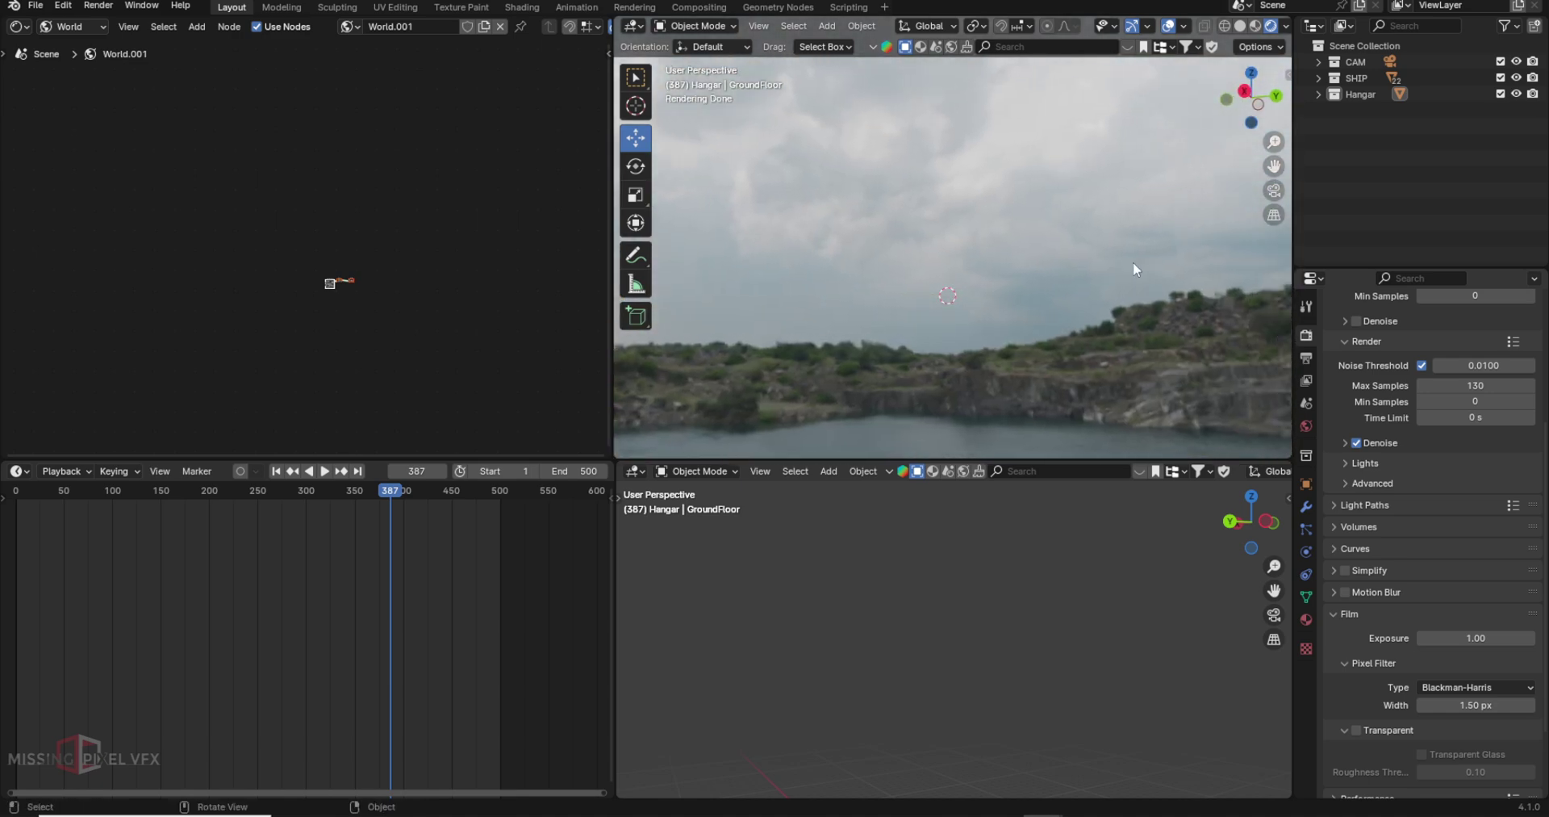
{"action": "key", "text": "ctrl+space"}
{"action": "middle_click_drag", "start_coordinate": [1087, 370], "coordinate": [817, 330]}
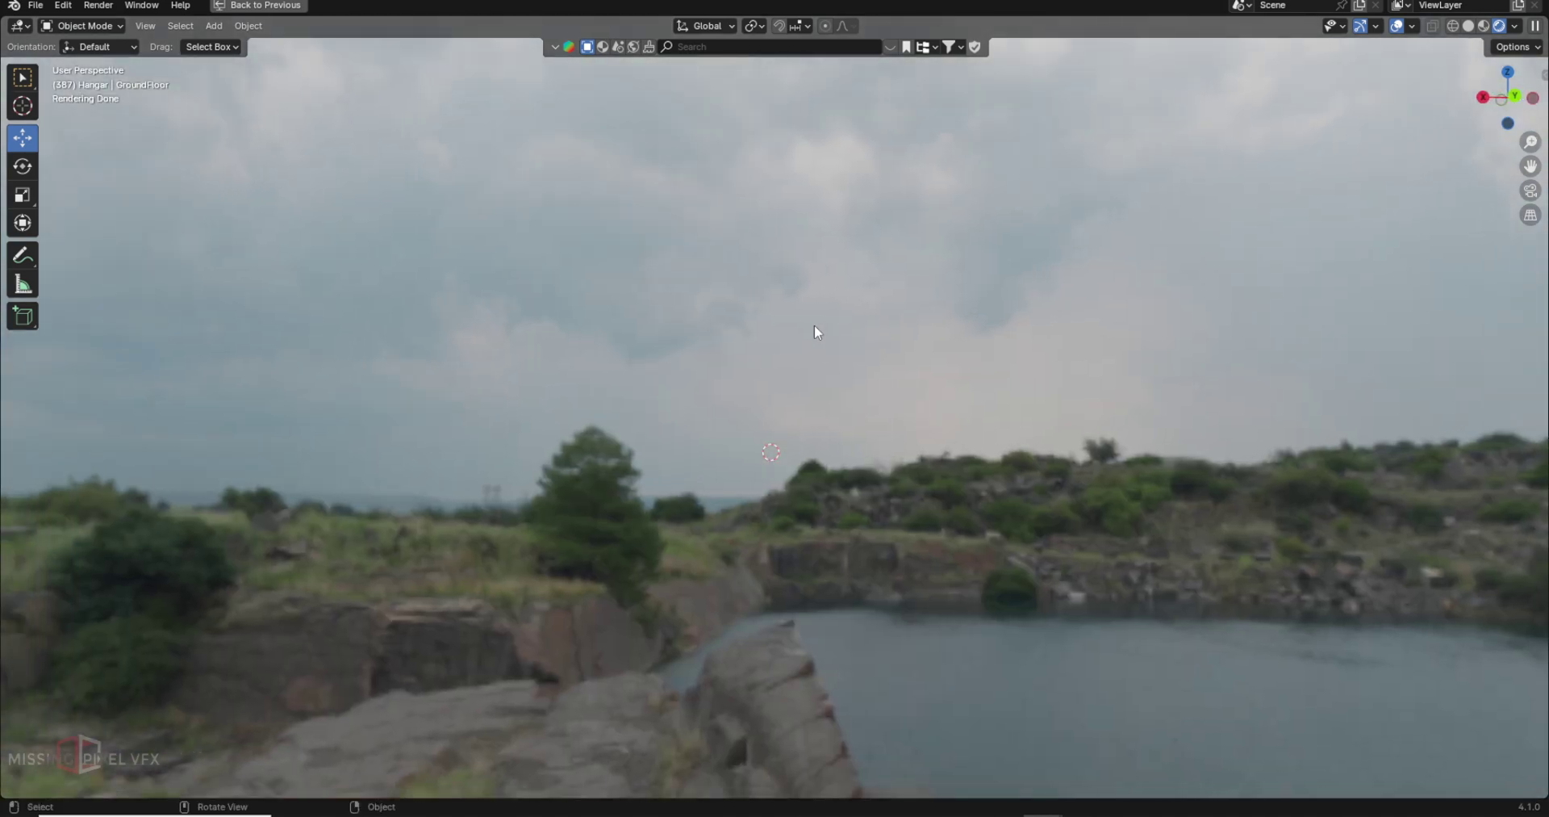
{"action": "key", "text": "KP_0"}
{"action": "key", "text": "ctrl+space"}
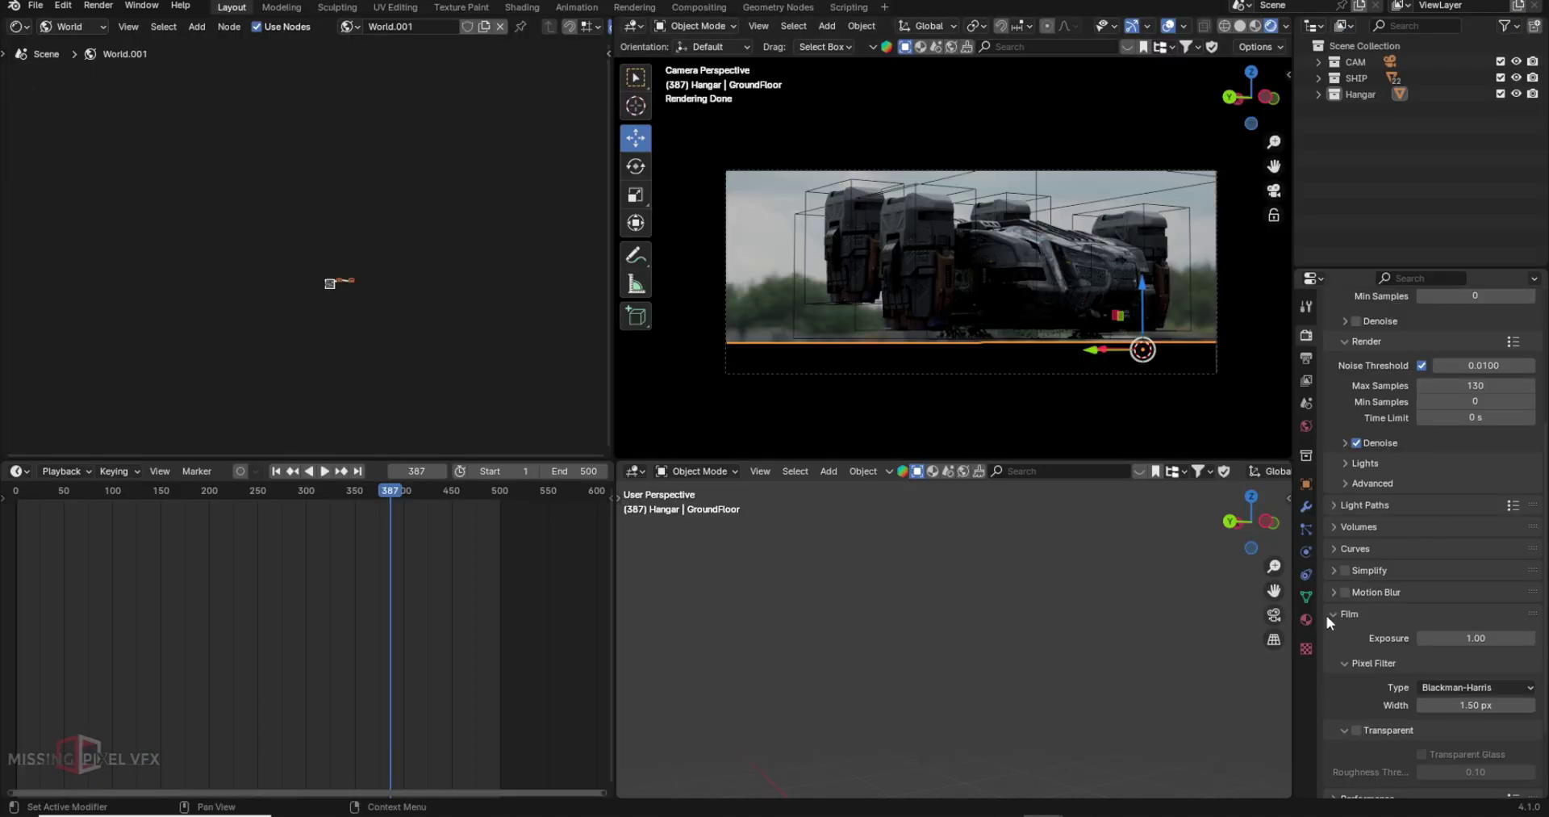
{"action": "left_click", "coordinate": [1354, 731]}
Step: Increase the background strength of the world's quarry_cloudy_2k.exr environment lighting
{"action": "left_click", "coordinate": [1307, 425]}
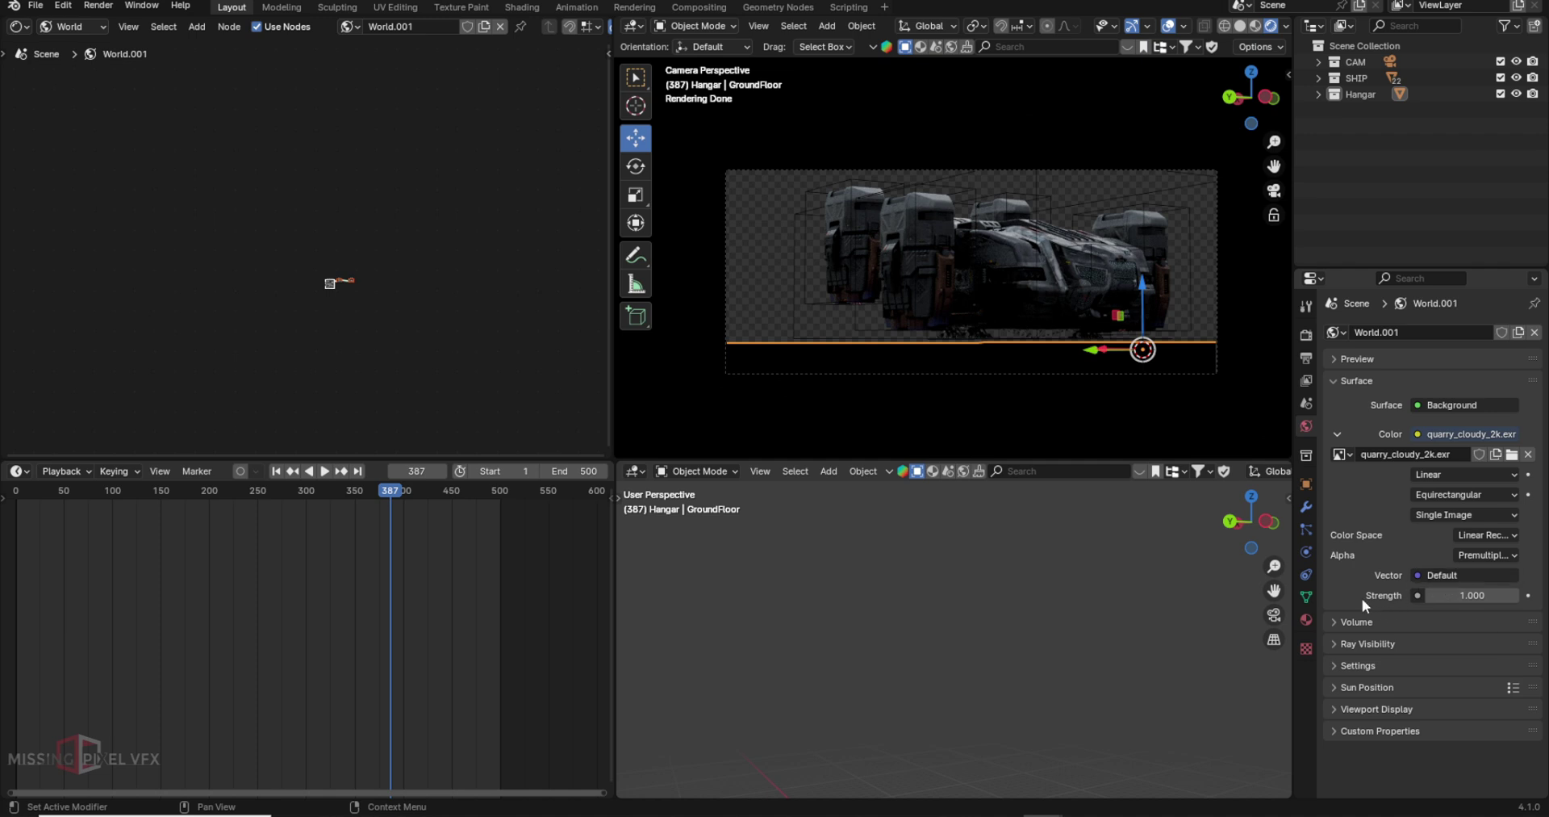
{"action": "left_click", "coordinate": [1464, 596]}
{"action": "key", "text": "Return"}
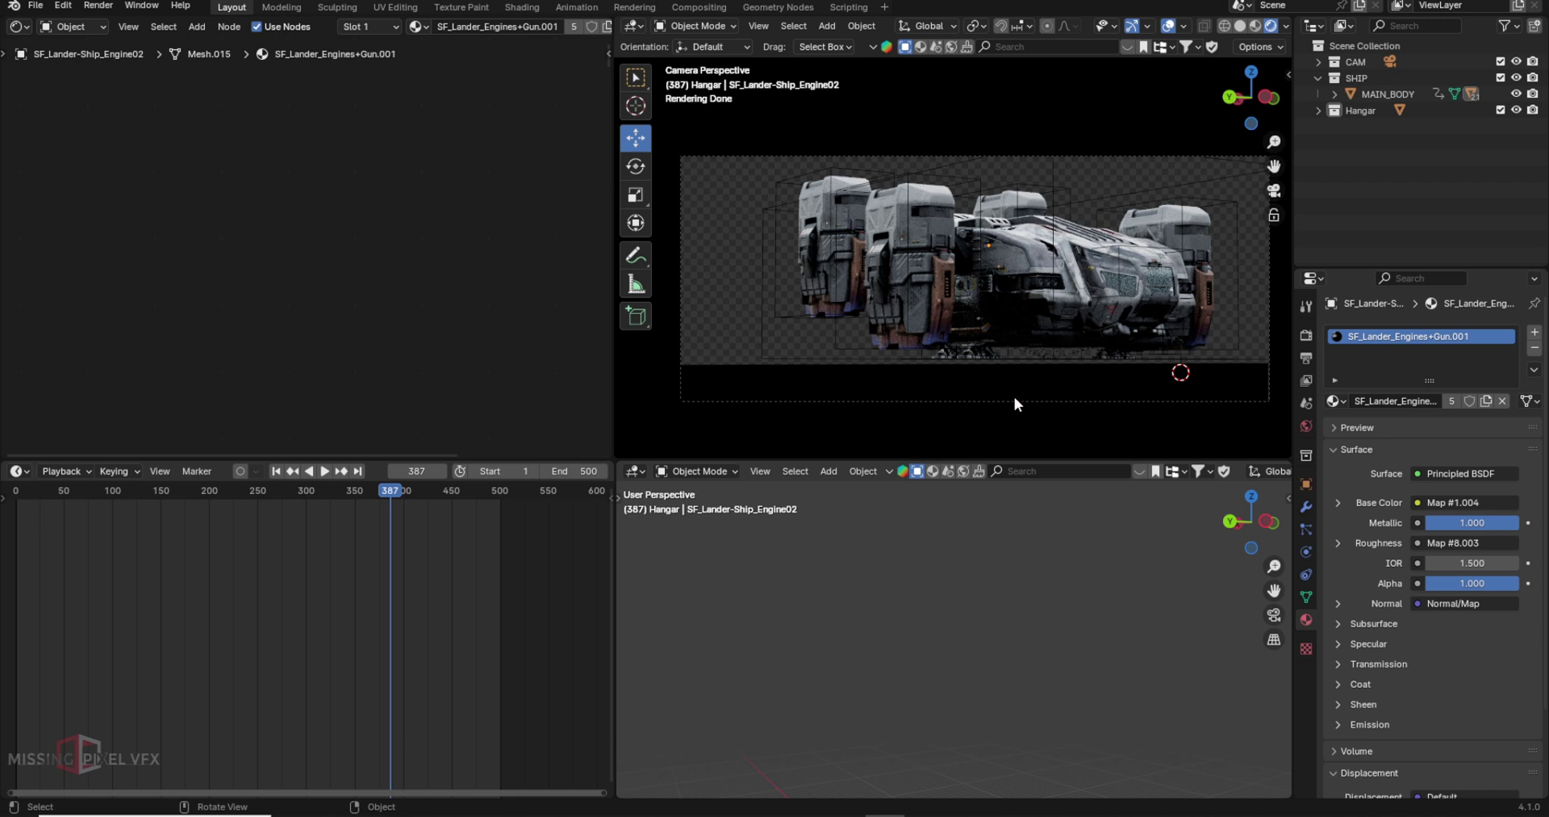
Step: Add a Principled BSDF shader to the GroundFloor material and connect it to the material output's Surface
{"action": "left_click", "coordinate": [952, 364]}
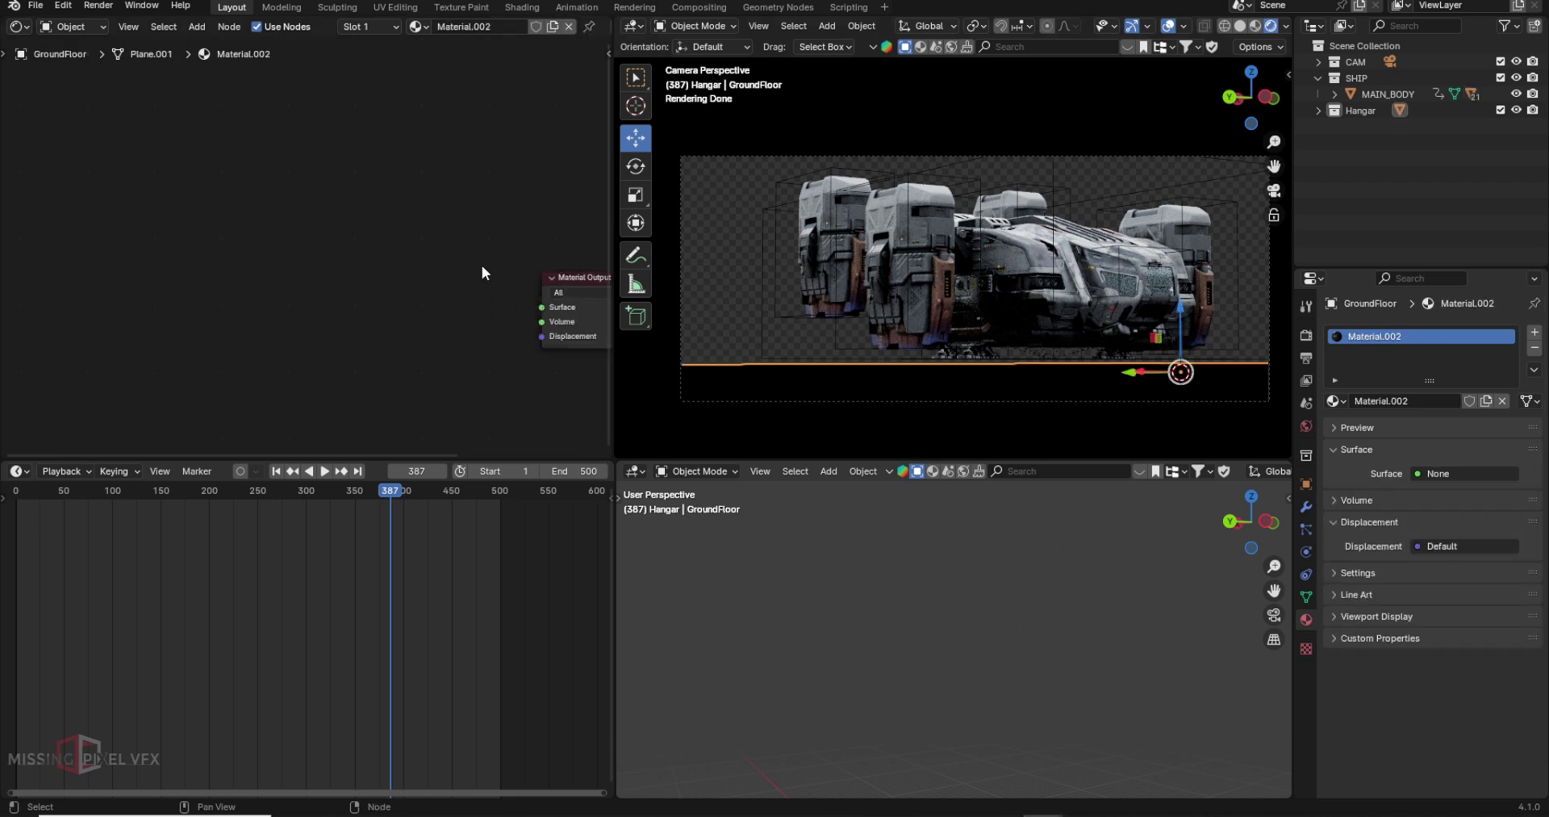
{"action": "key", "text": "shift+a"}
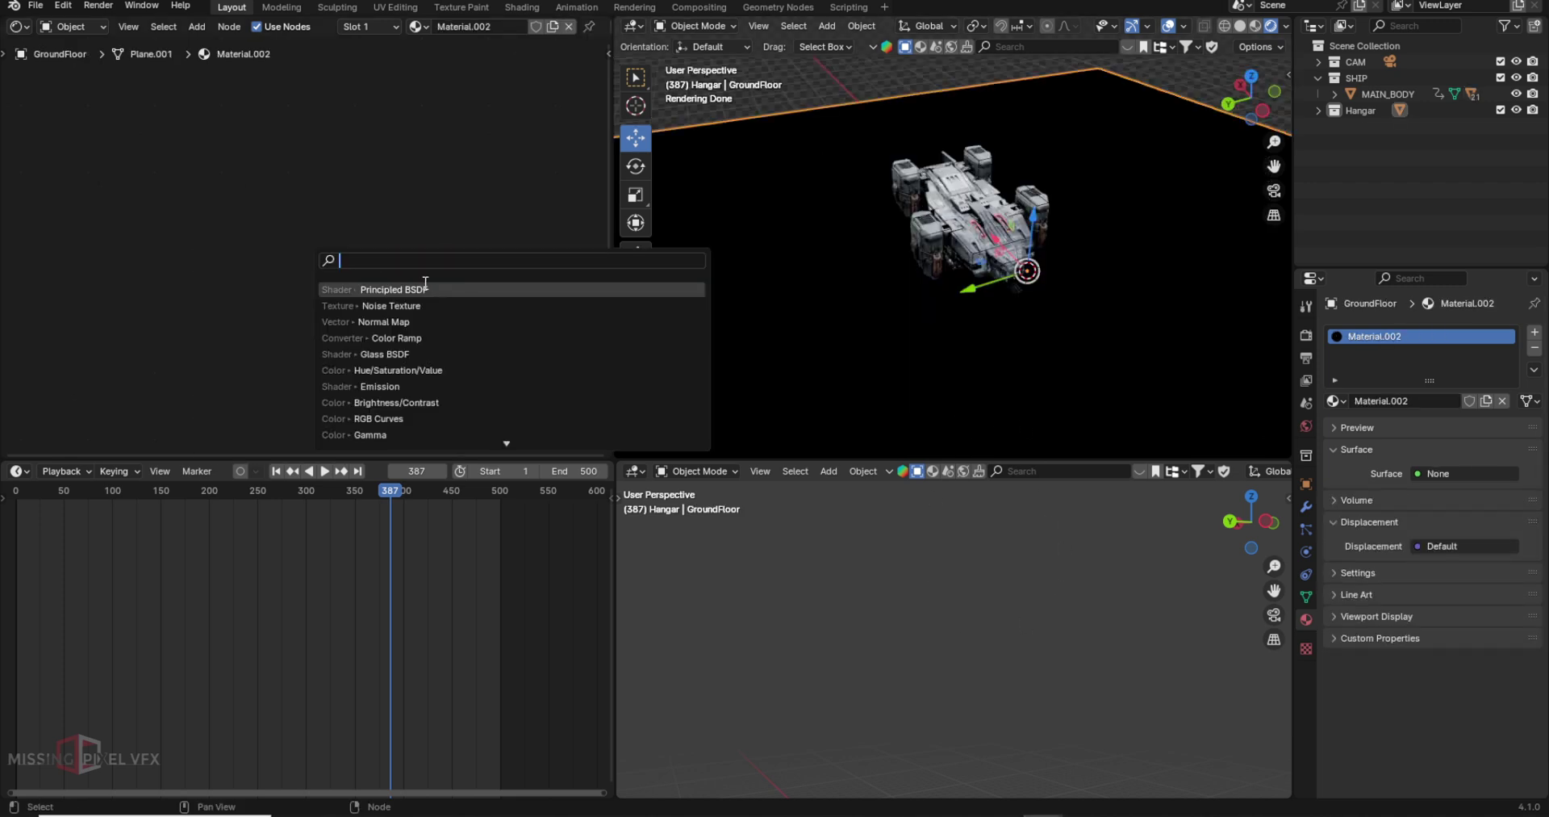
{"action": "left_click", "coordinate": [425, 287]}
{"action": "left_click", "coordinate": [466, 258]}
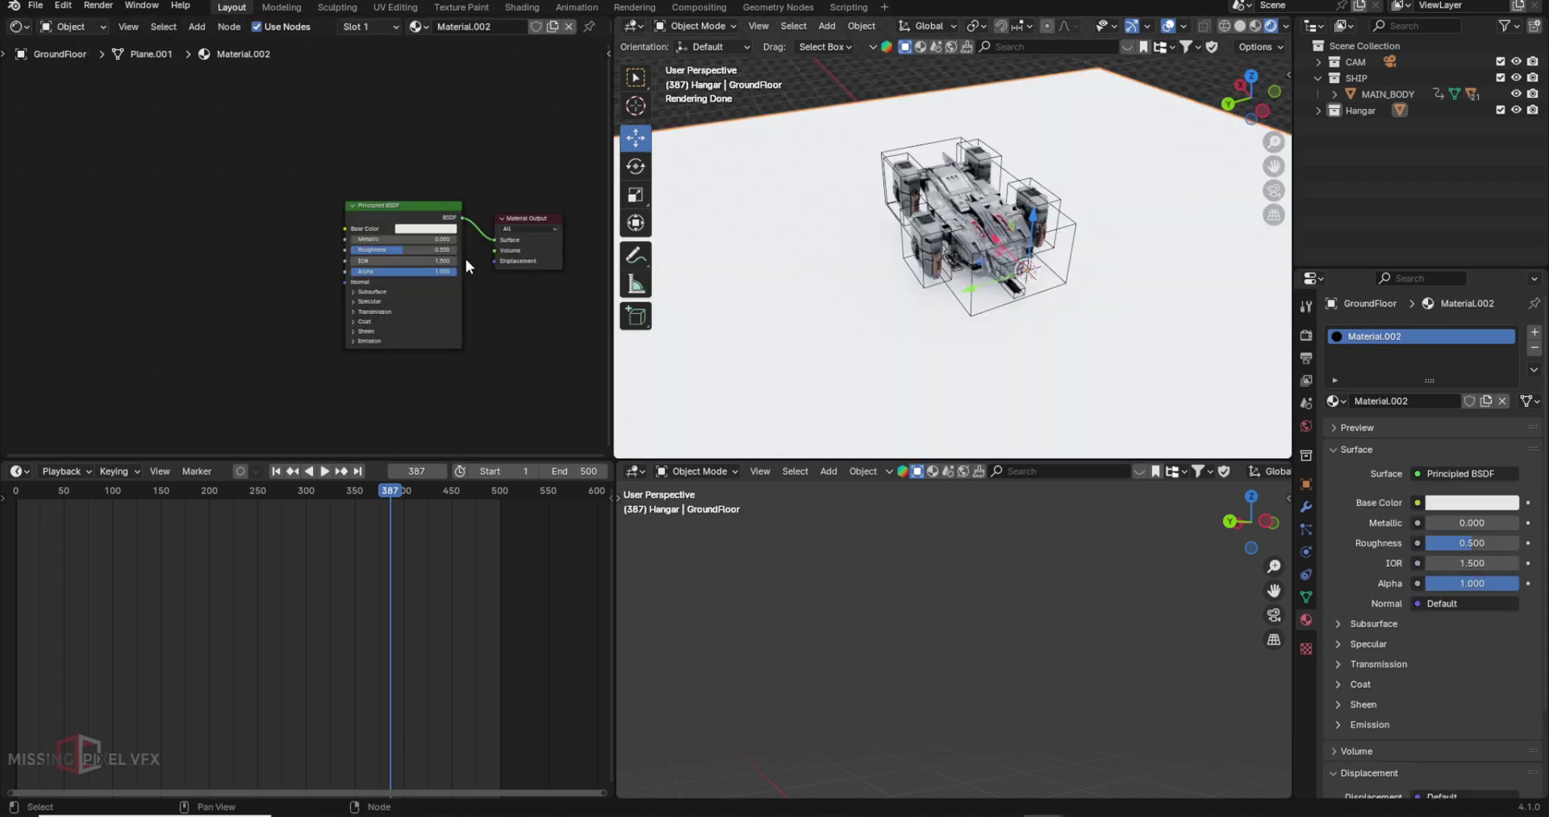
Step: Darken the GroundFloor material's Principled BSDF base color to near black
{"action": "left_click", "coordinate": [453, 232]}
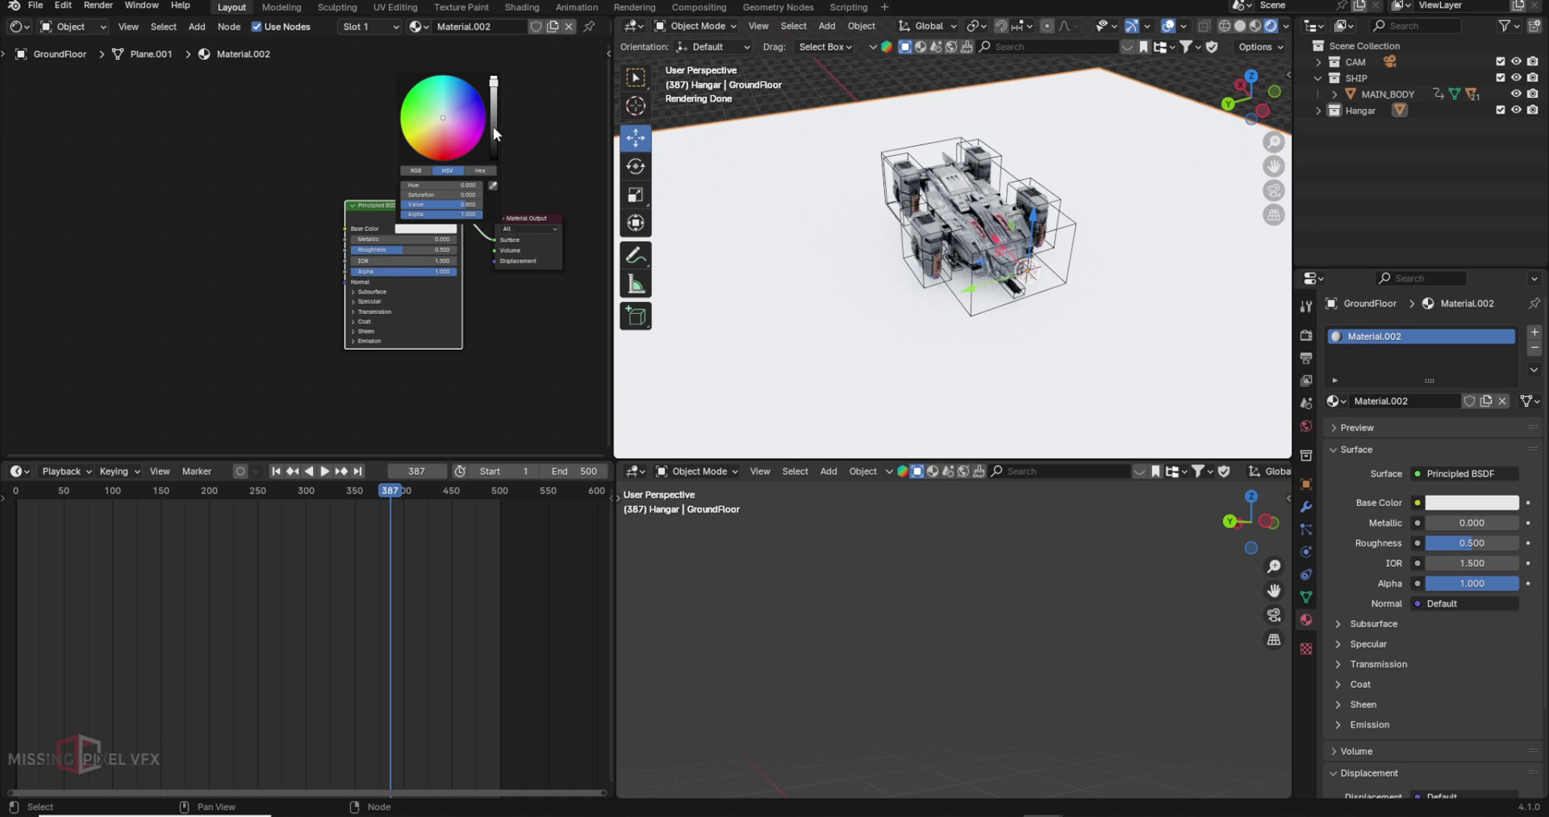
{"action": "left_click_drag", "start_coordinate": [494, 134], "coordinate": [494, 159]}
{"action": "left_click", "coordinate": [260, 261]}
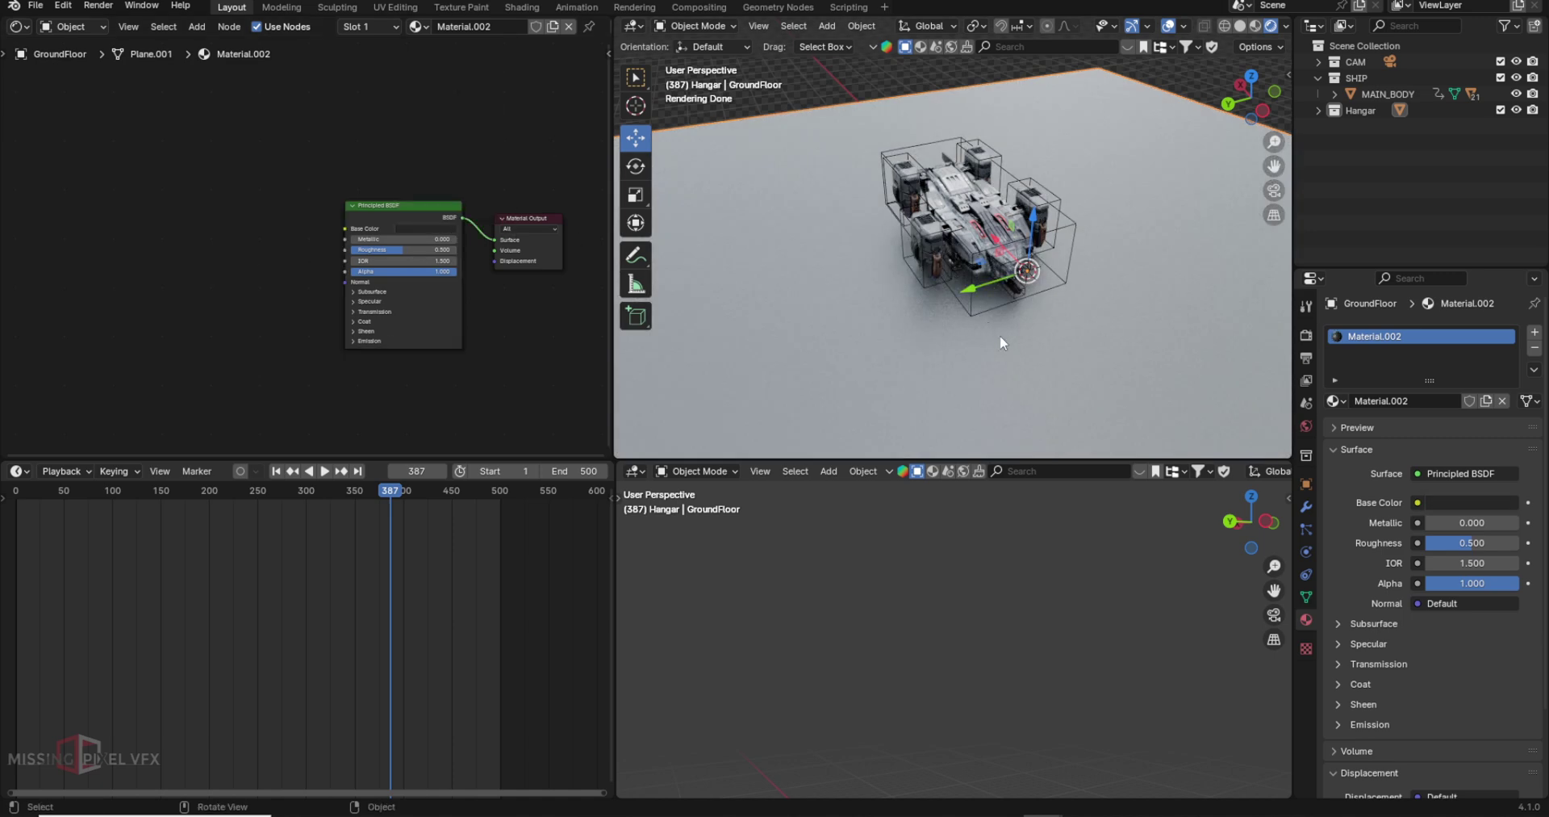
Step: Add a Noise Texture node and connect its Color output to the Principled BSDF's Roughness
{"action": "key", "text": "shift+a"}
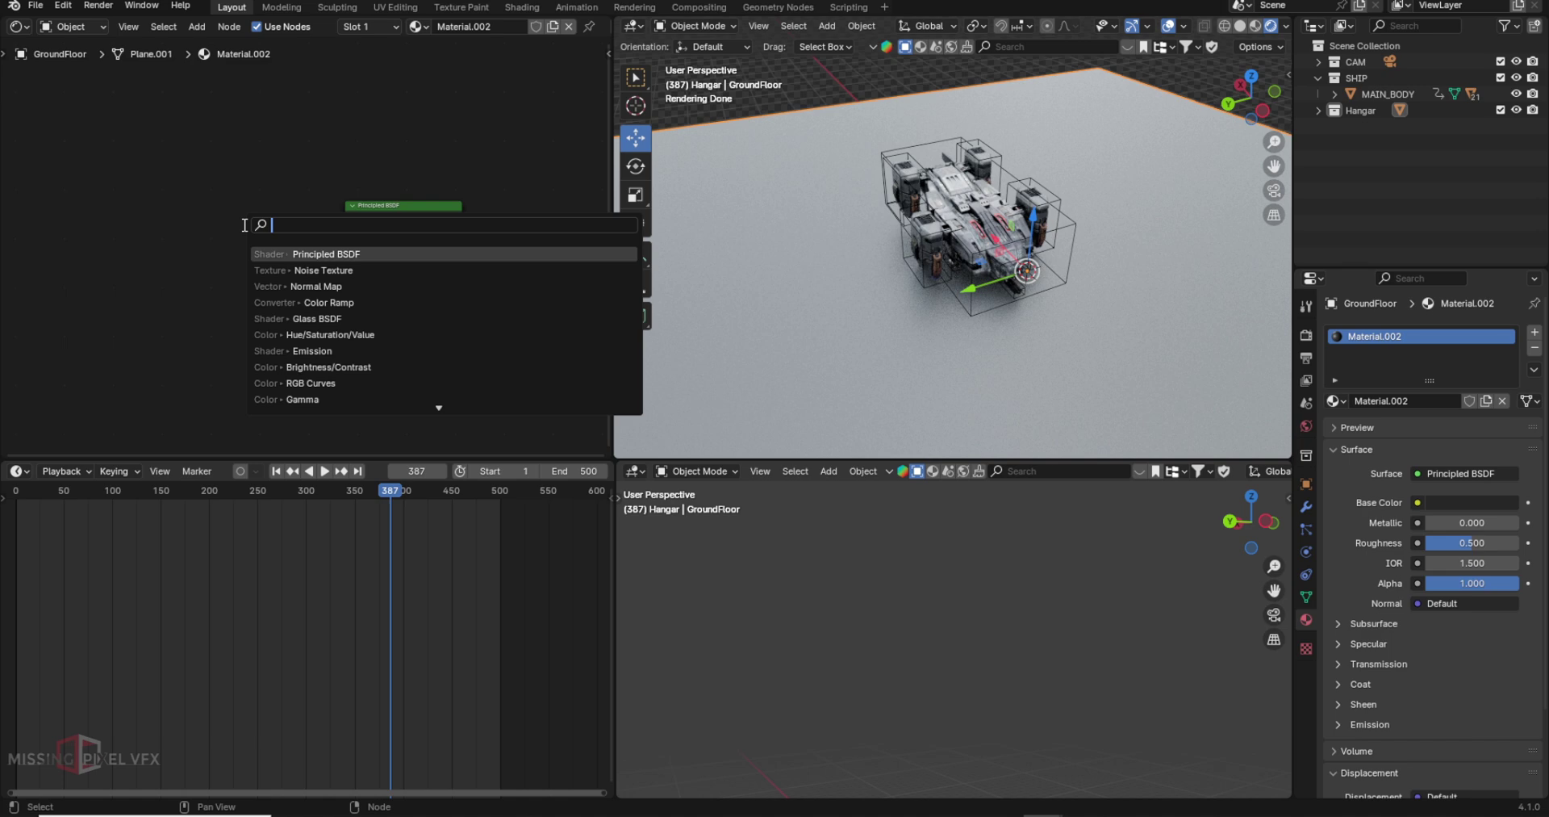
{"action": "type", "text": "noise"}
{"action": "key", "text": "Return"}
{"action": "left_click", "coordinate": [224, 255]}
{"action": "left_click_drag", "start_coordinate": [222, 267], "coordinate": [345, 250]}
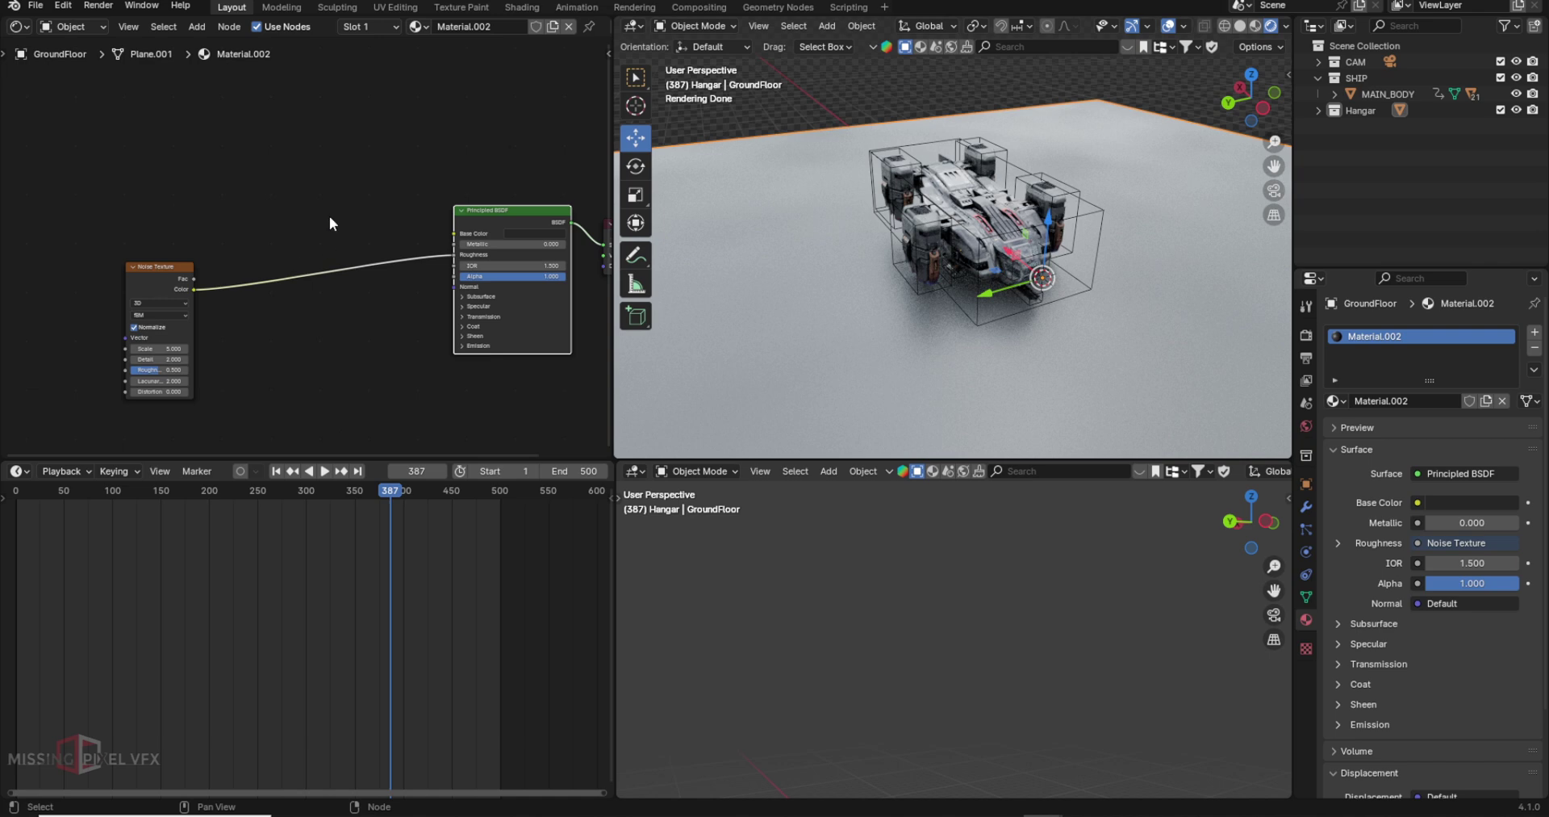
{"action": "left_click", "coordinate": [296, 372]}
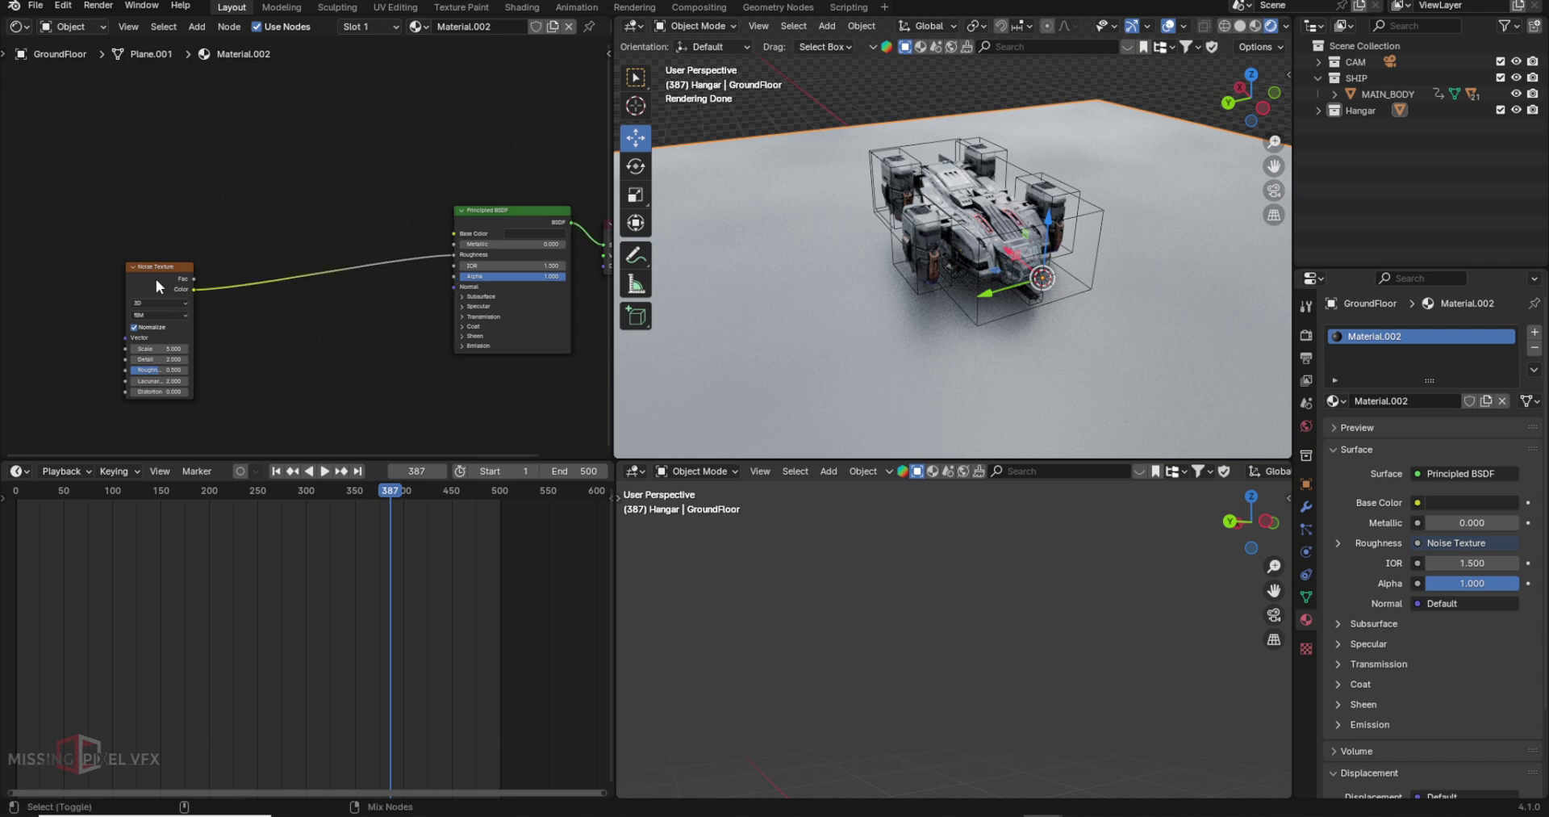
Step: Preview the Noise Texture, insert a Color Ramp between it and Roughness, and move the black stop to about 0.523
{"action": "left_click", "coordinate": [157, 278], "text": "ctrl+shift"}
{"action": "key", "text": "shift+a"}
{"action": "type", "text": "c"}
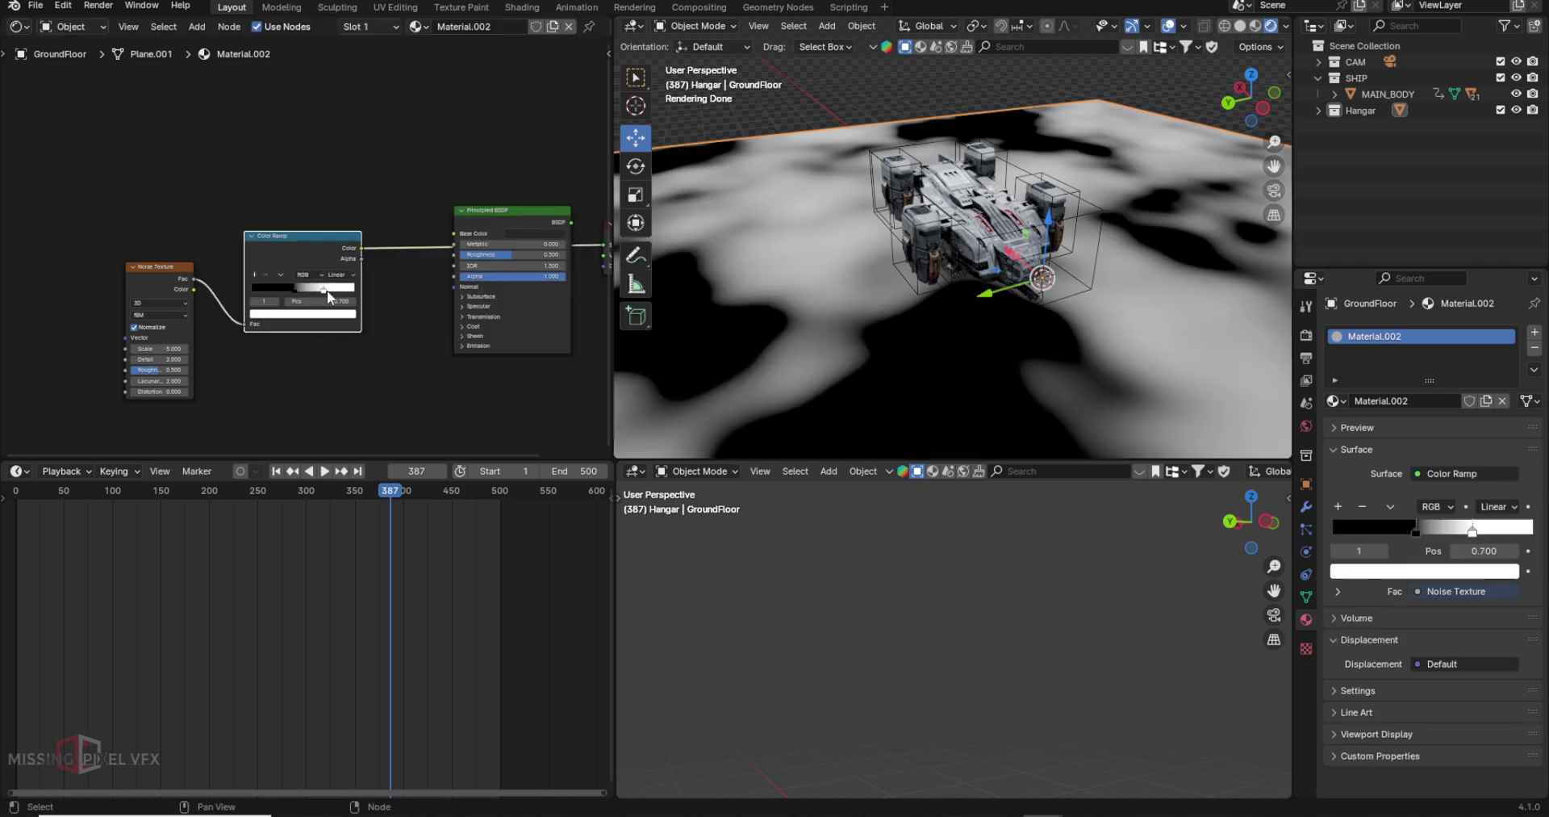
{"action": "left_click_drag", "start_coordinate": [327, 289], "coordinate": [305, 289]}
Step: Add Texture Coordinate and Mapping nodes feeding the Noise Texture's Vector input
{"action": "left_click", "coordinate": [144, 284]}
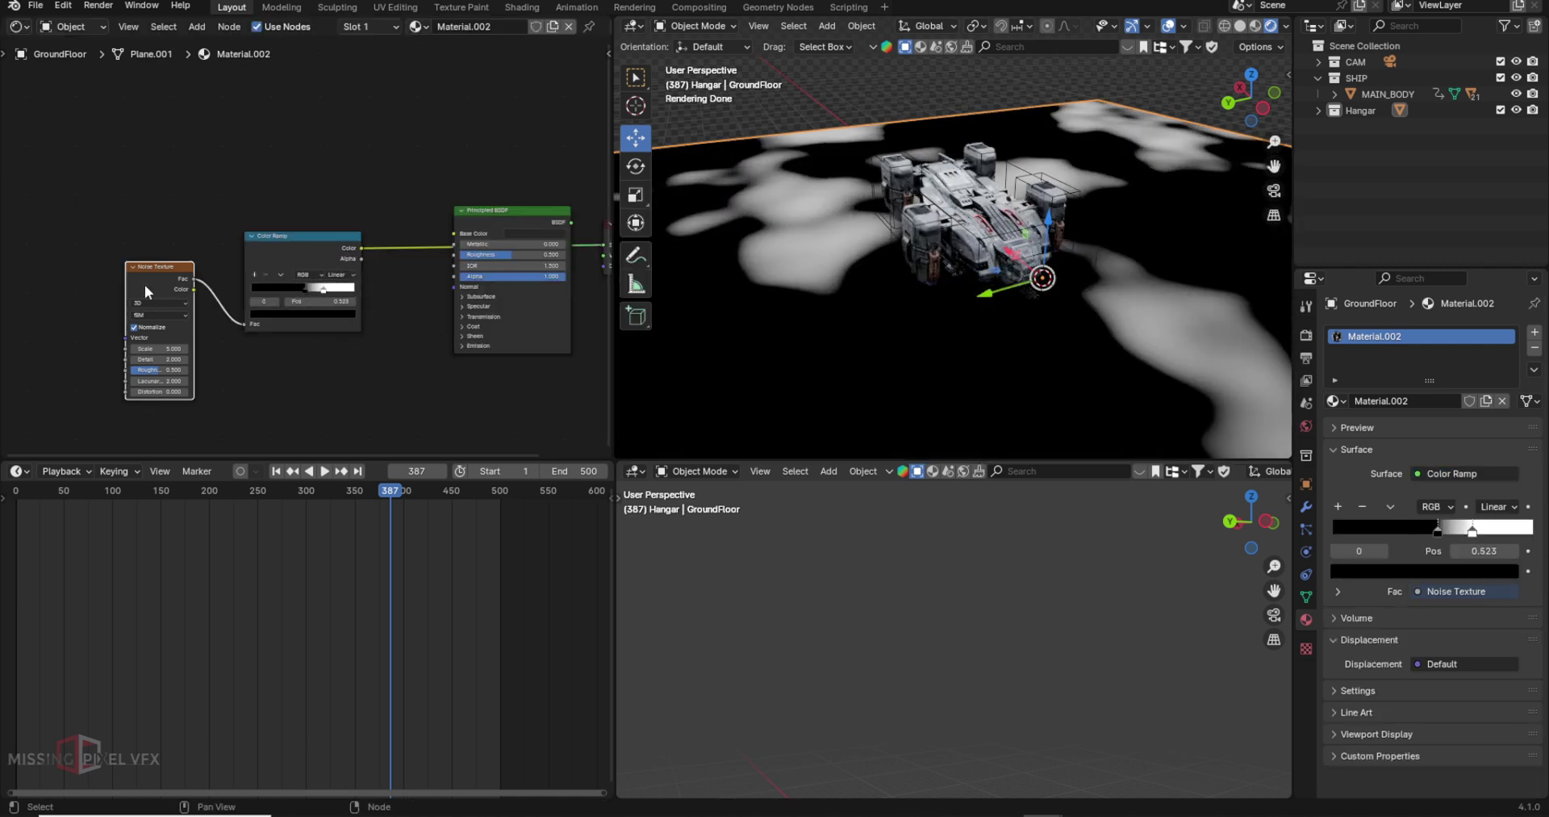
{"action": "middle_click_drag", "start_coordinate": [144, 284], "coordinate": [236, 275]}
{"action": "left_click", "coordinate": [177, 293]}
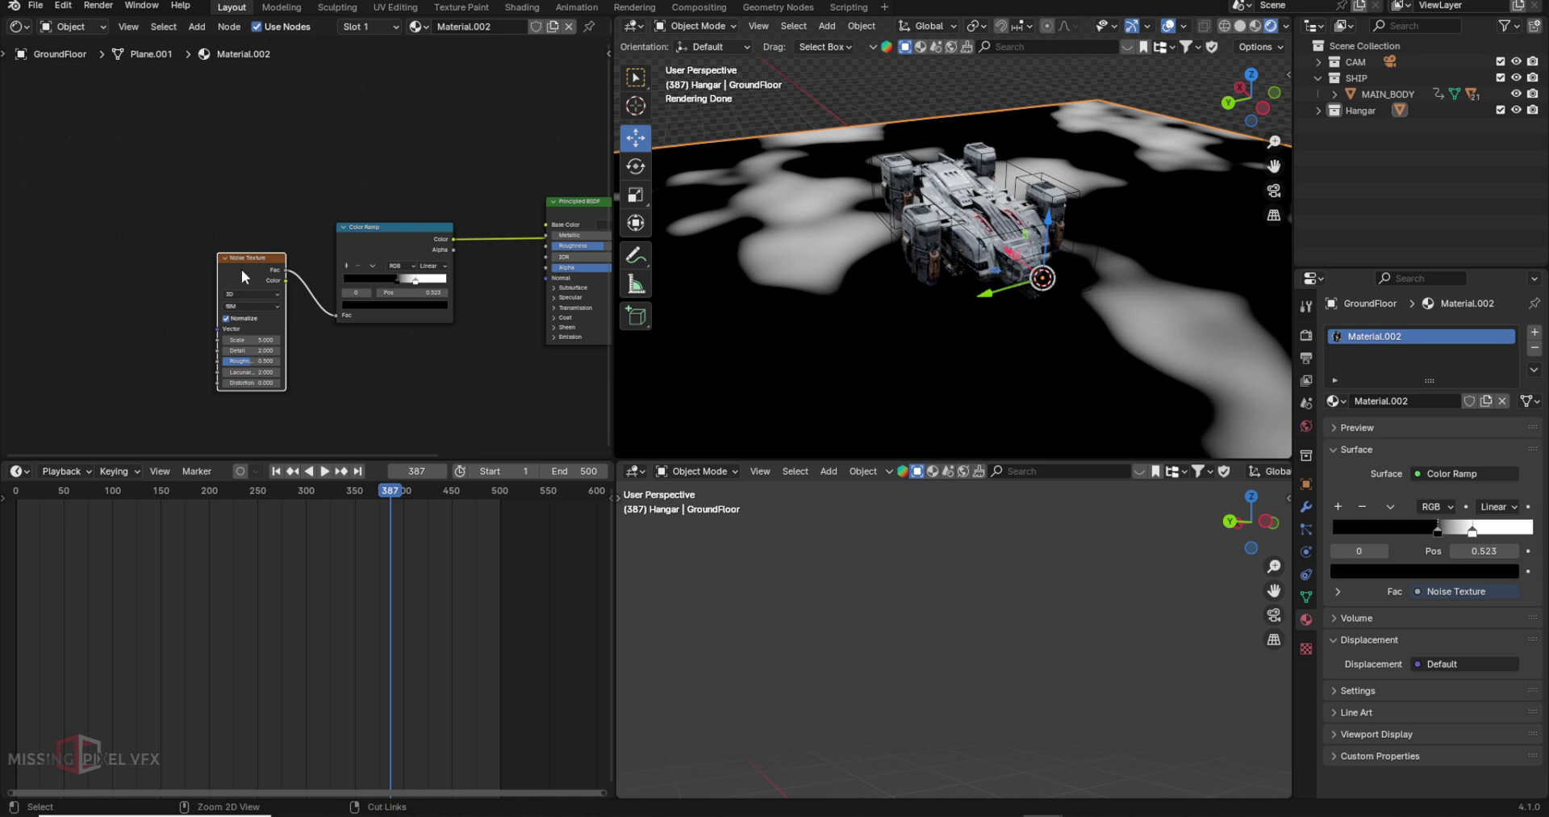
{"action": "key", "text": "ctrl+t"}
{"action": "middle_click_drag", "start_coordinate": [240, 269], "coordinate": [398, 219]}
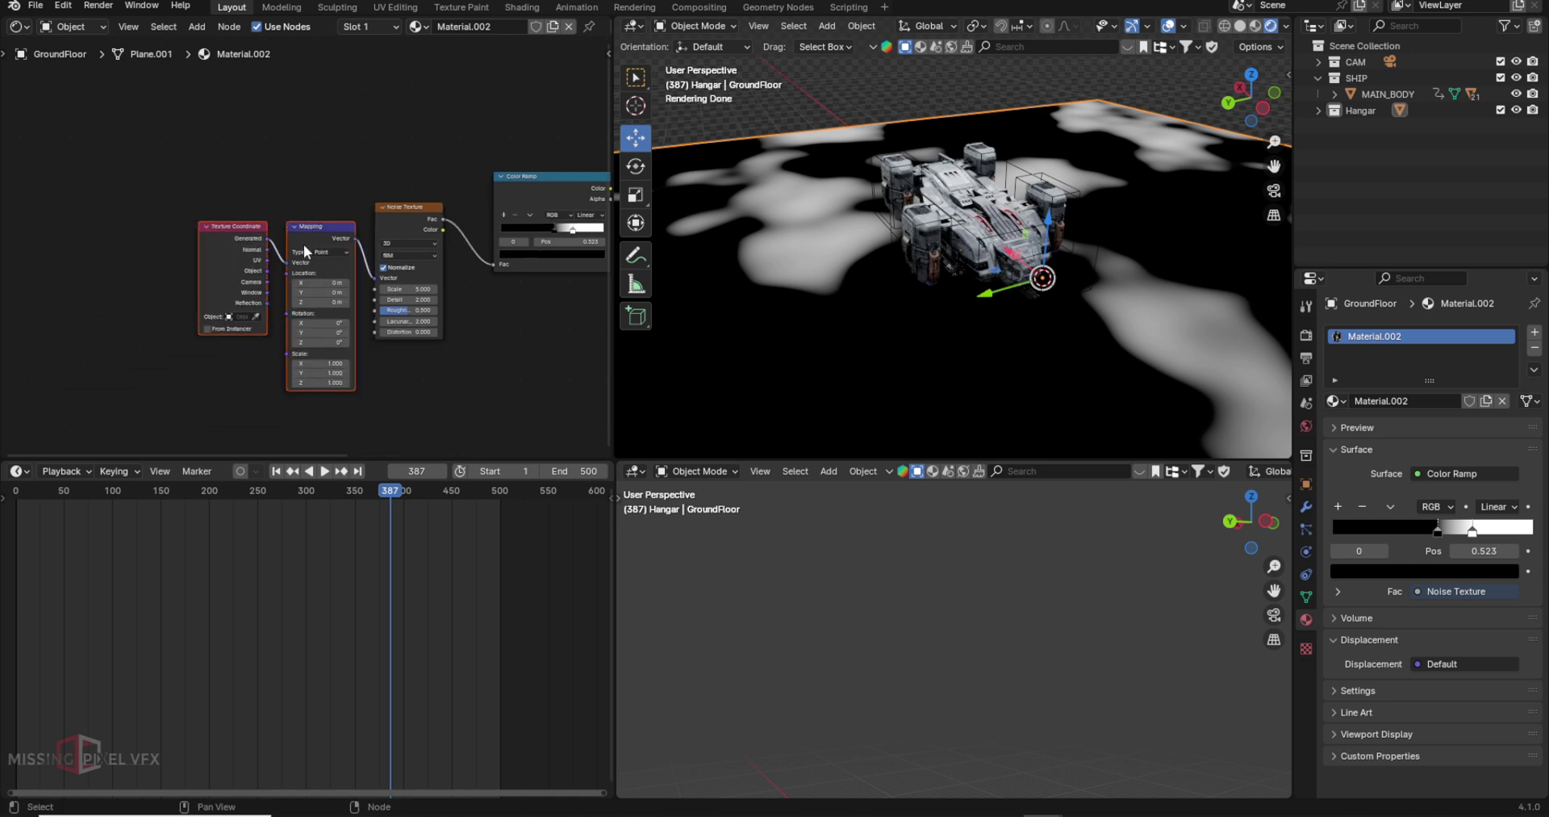
Step: Open the add-on preferences and search the add-ons for "node"
{"action": "left_click", "coordinate": [58, 8]}
{"action": "left_click", "coordinate": [121, 213]}
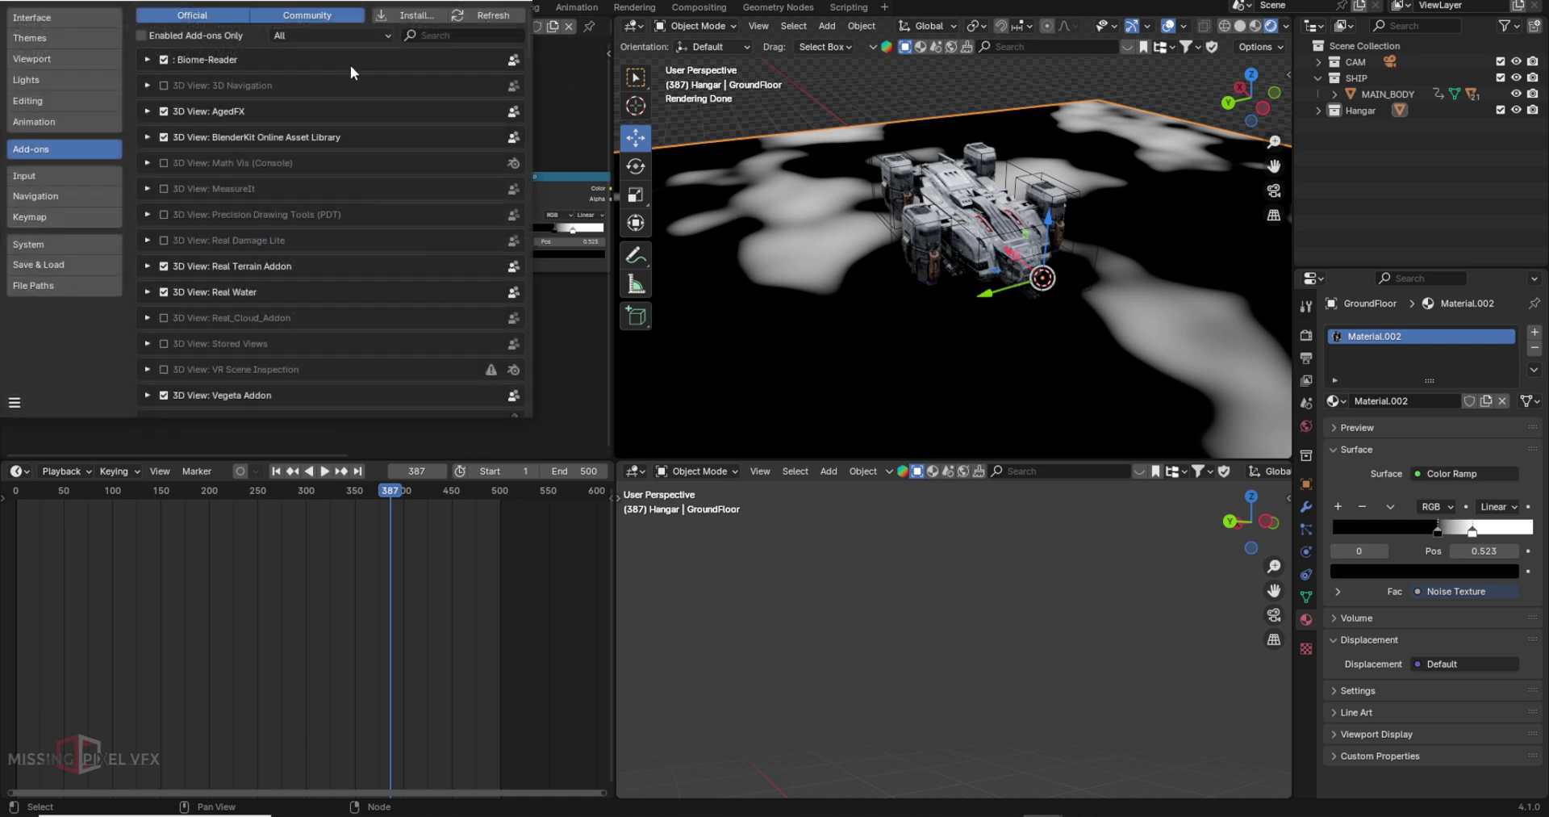
{"action": "left_click", "coordinate": [436, 35]}
{"action": "type", "text": "node"}
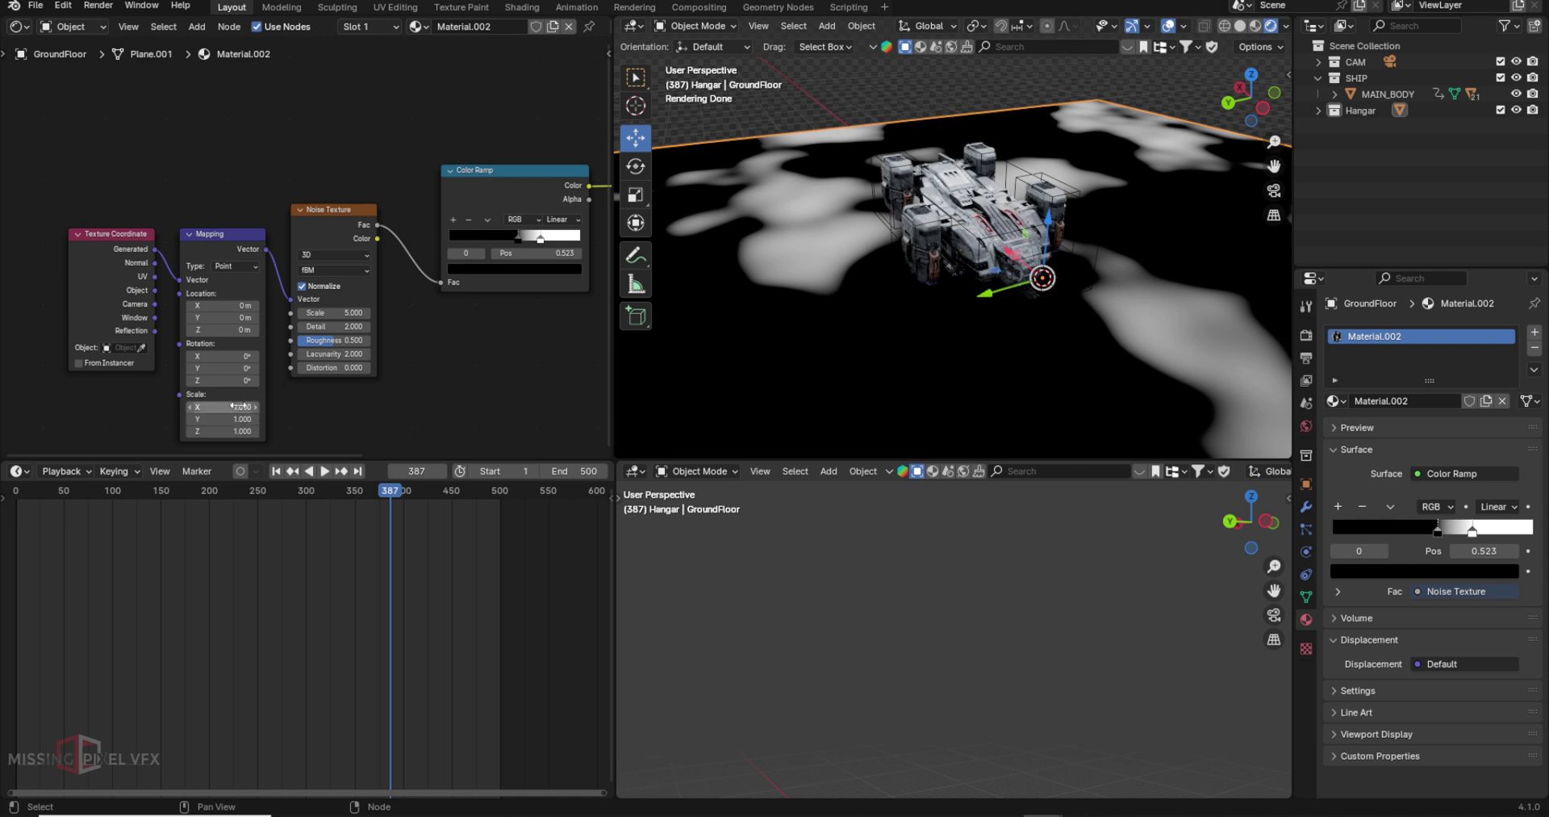
Step: Set the Noise Texture's scale to 15
{"action": "left_click_drag", "start_coordinate": [240, 406], "coordinate": [239, 419]}
{"action": "key", "text": "Return"}
{"action": "double_click", "coordinate": [333, 313]}
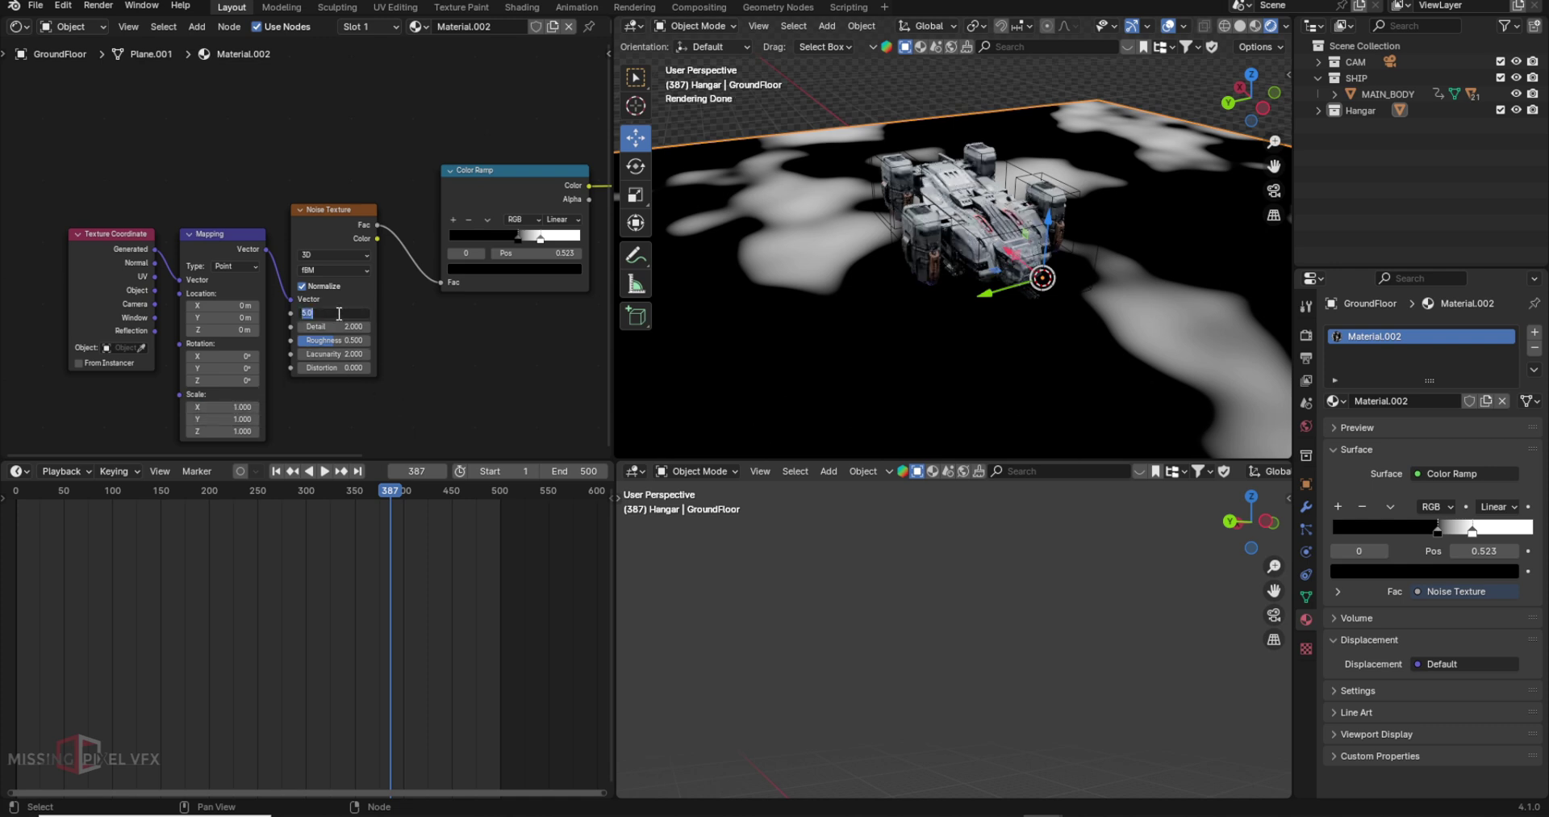
{"action": "type", "text": "15"}
{"action": "key", "text": "Return"}
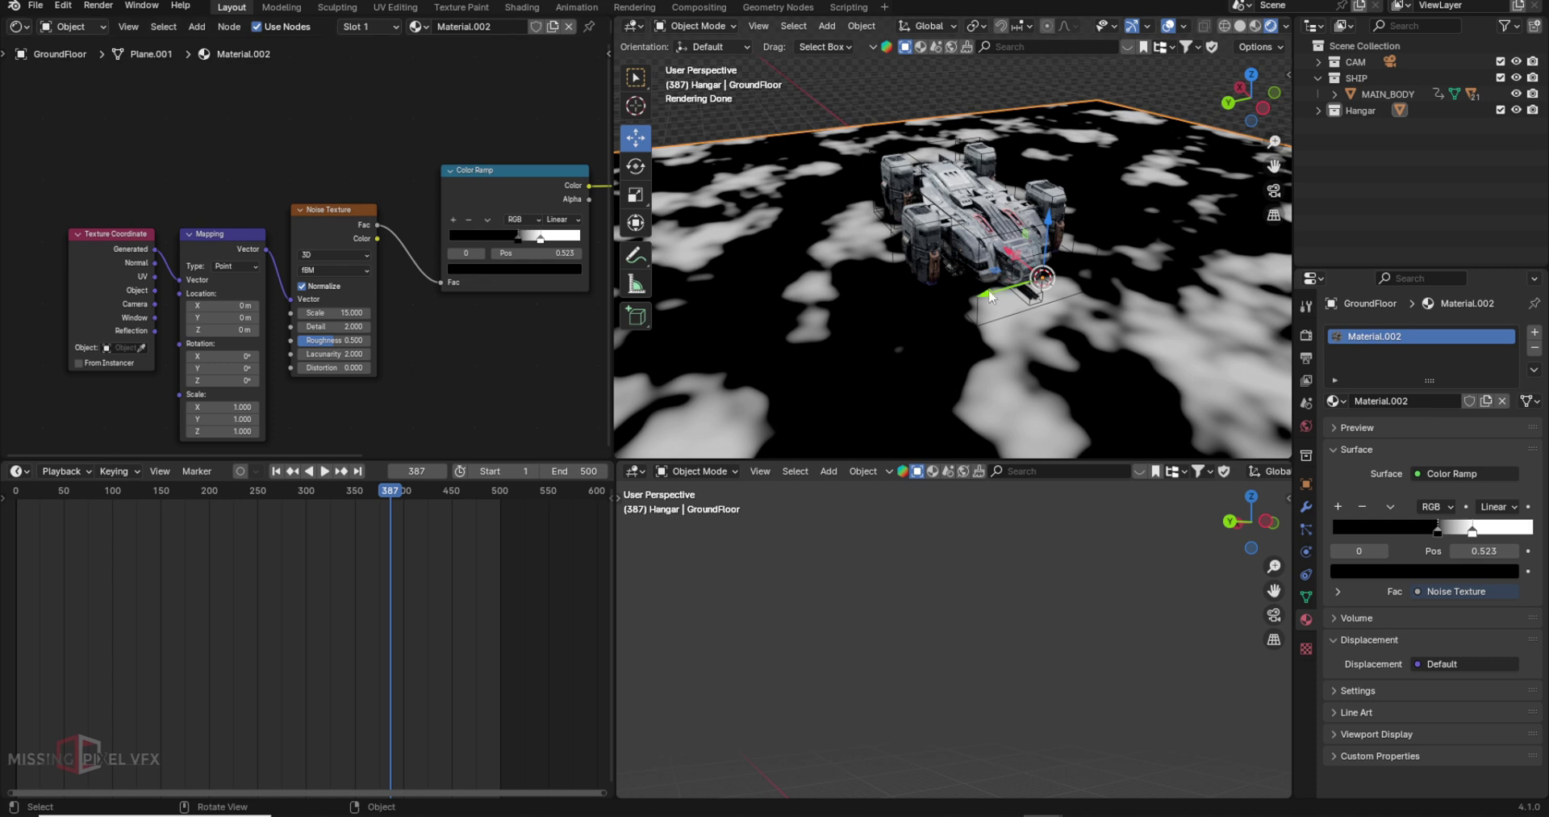
Step: From the camera view, adjust the Color Ramp stops for the ground roughness, moving the black stop to about 0.45
{"action": "key", "text": "KP_0"}
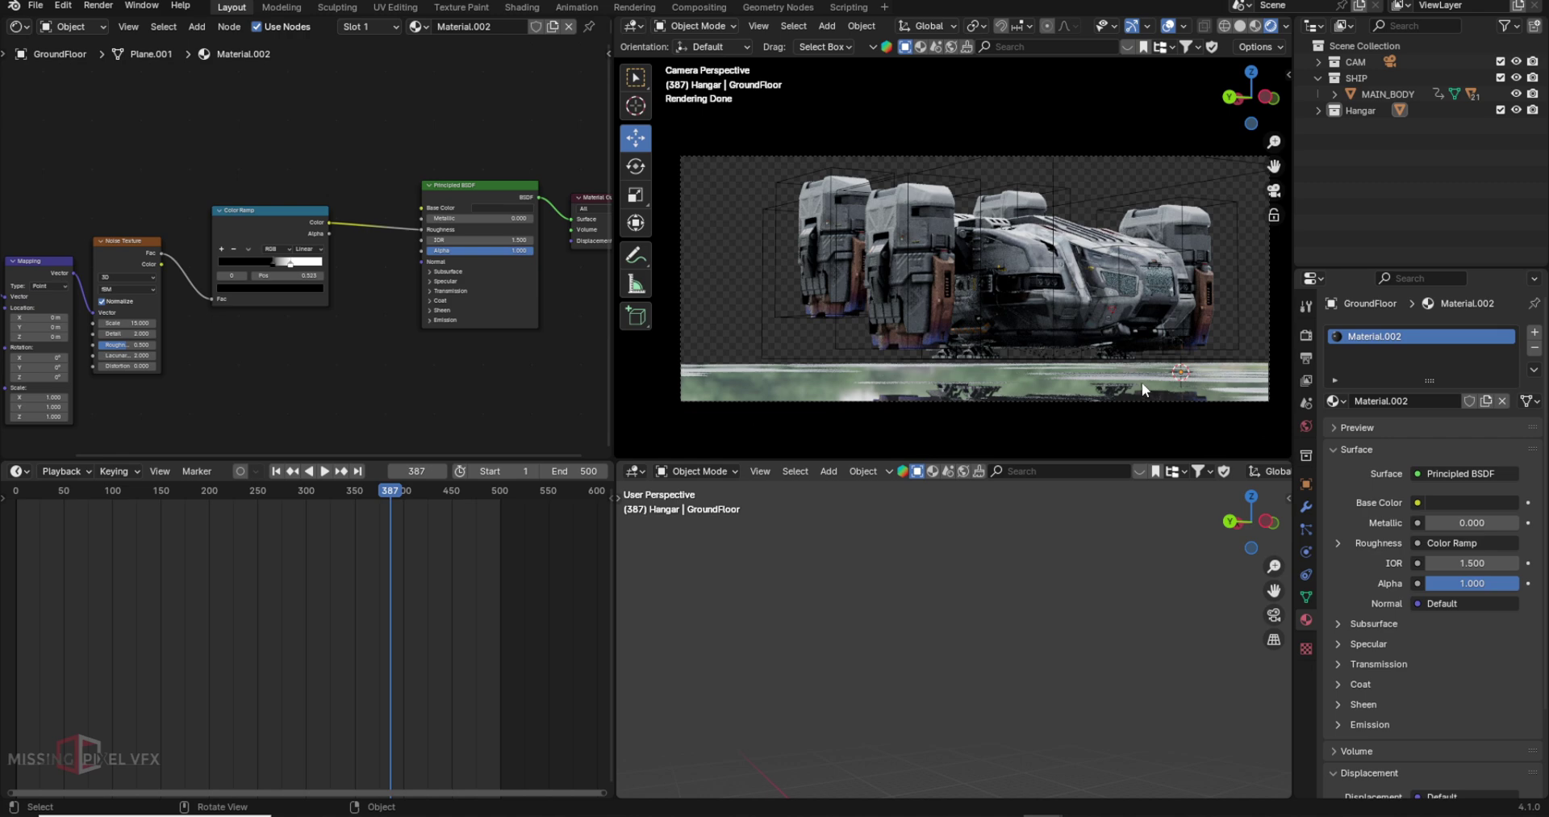
{"action": "mouse_move", "coordinate": [255, 264]}
{"action": "left_mouse_down"}
{"action": "mouse_move", "coordinate": [238, 263]}
{"action": "mouse_move", "coordinate": [267, 264]}
{"action": "left_mouse_up"}
{"action": "mouse_move", "coordinate": [291, 264]}
{"action": "left_mouse_down"}
{"action": "mouse_move", "coordinate": [303, 266]}
{"action": "mouse_move", "coordinate": [289, 265]}
{"action": "left_mouse_up"}
{"action": "left_click", "coordinate": [268, 265]}
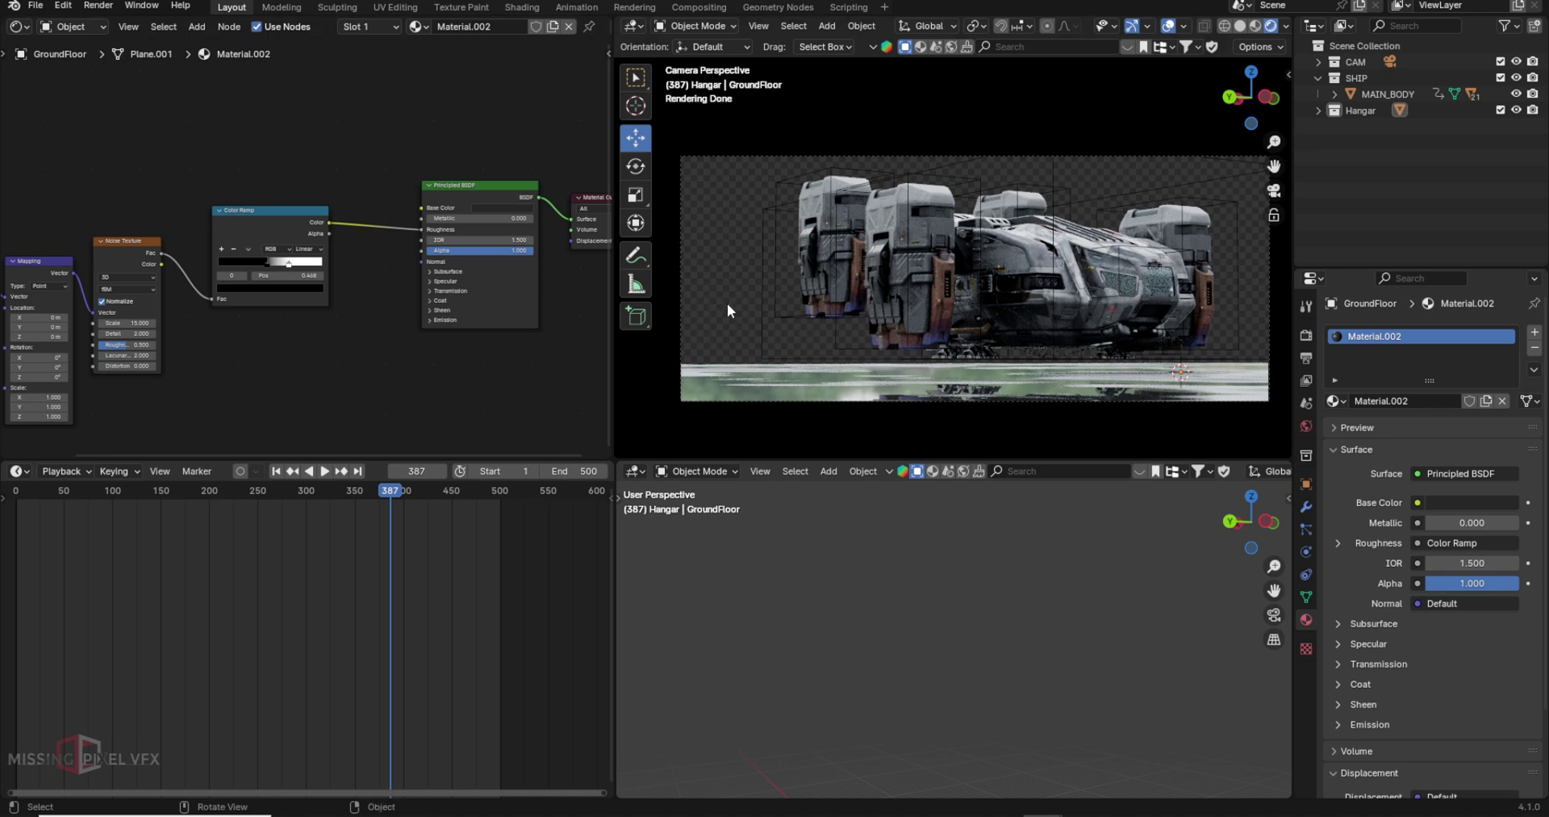
Step: Increase the Noise Texture's scale and detail for finer roughness patches on the ground
{"action": "middle_click_drag", "start_coordinate": [154, 322], "coordinate": [303, 292]}
{"action": "double_click", "coordinate": [286, 294]}
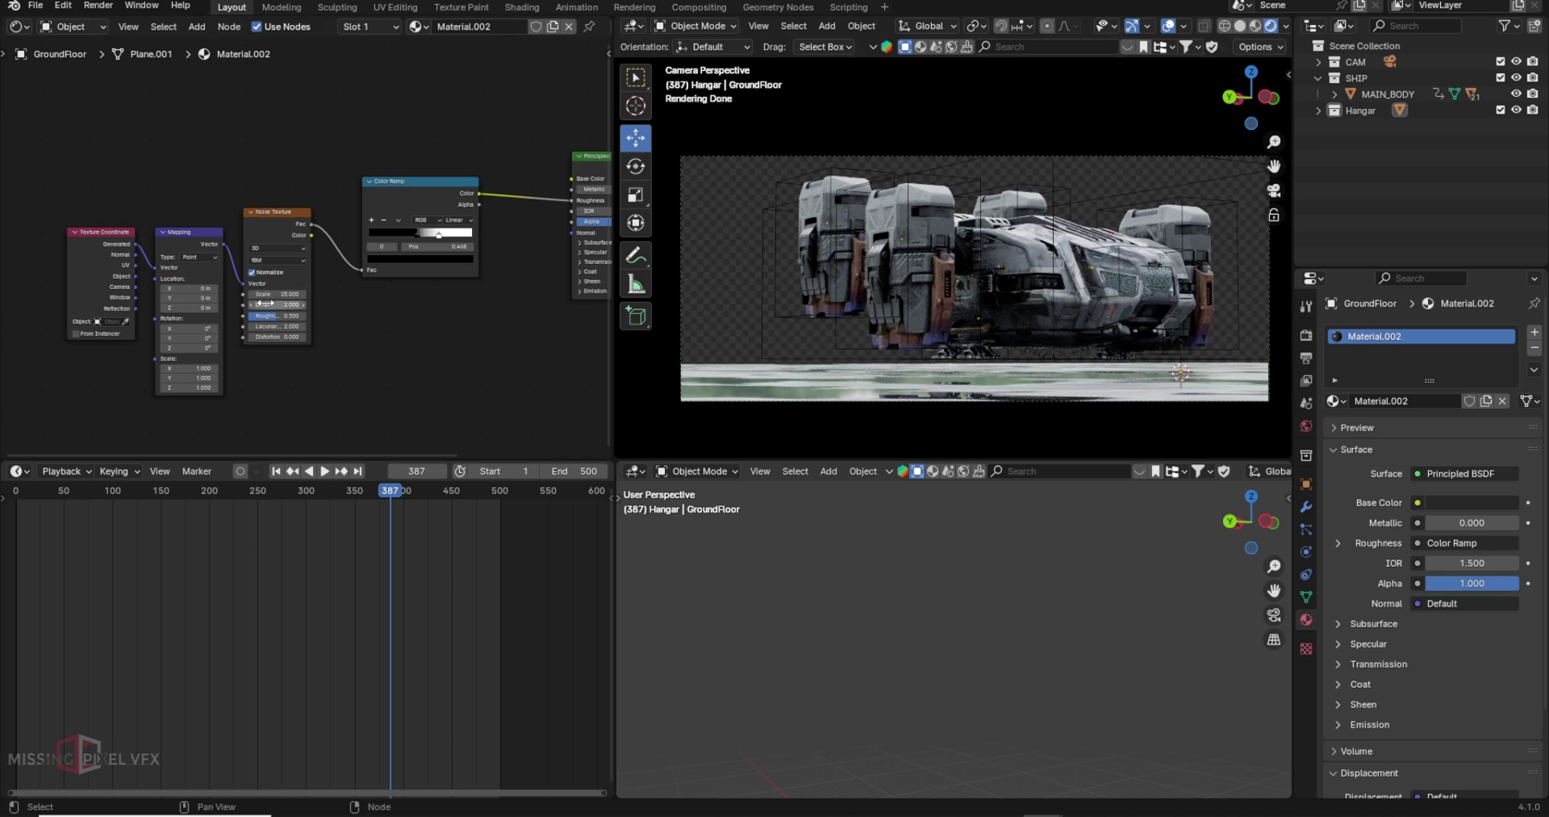
{"action": "middle_click_drag", "start_coordinate": [996, 171], "coordinate": [902, 288]}
{"action": "left_click_drag", "start_coordinate": [274, 300], "coordinate": [284, 300]}
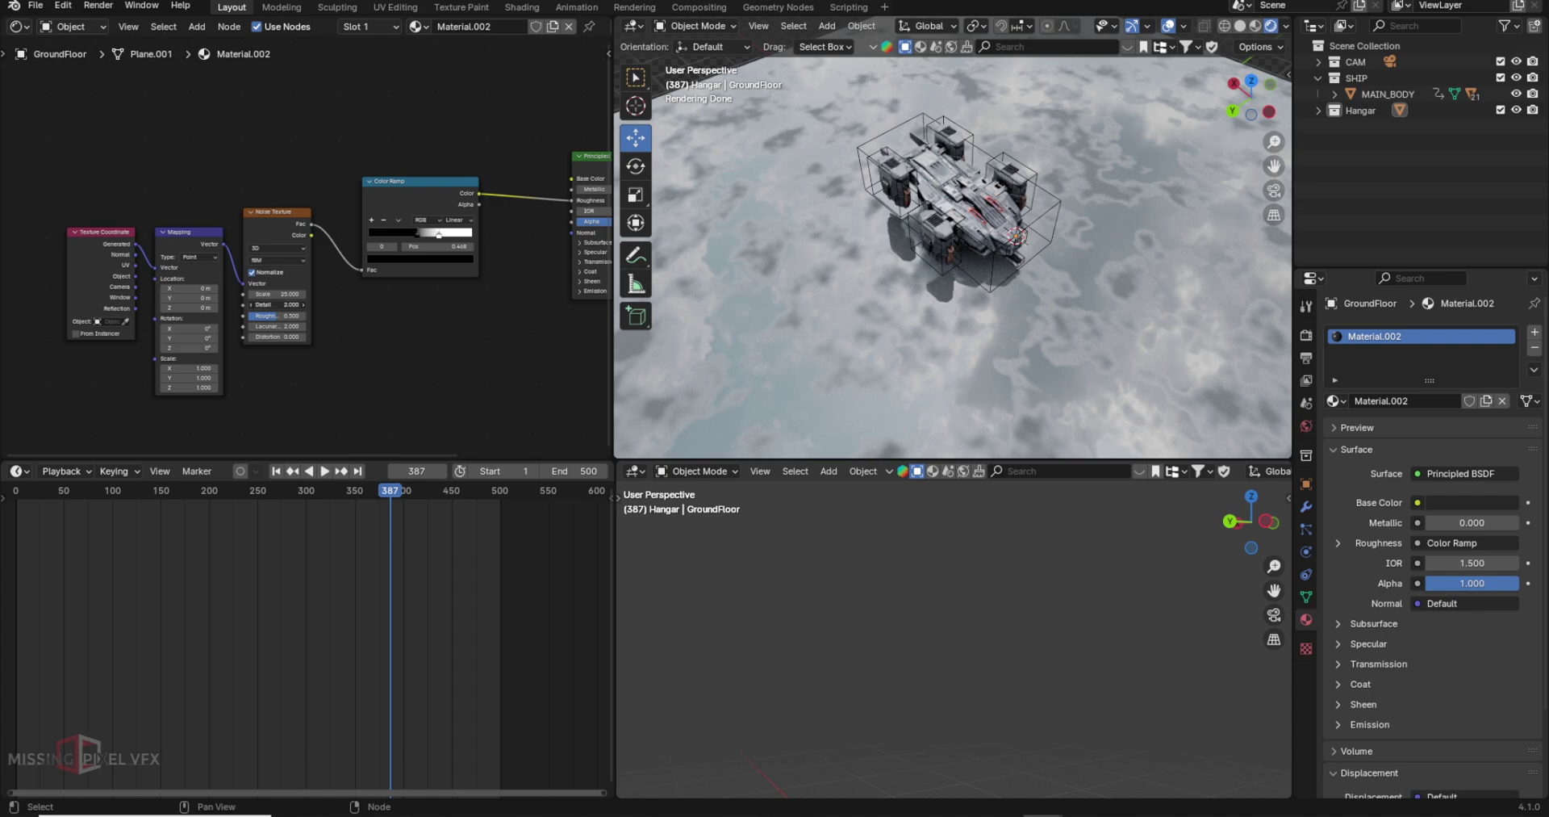
Step: Enable viewport denoising in the Cycles sampling settings
{"action": "scroll", "coordinate": [1001, 310], "scroll_direction": "up", "scroll_amount": 5}
{"action": "middle_click_drag", "start_coordinate": [1005, 313], "coordinate": [1004, 284]}
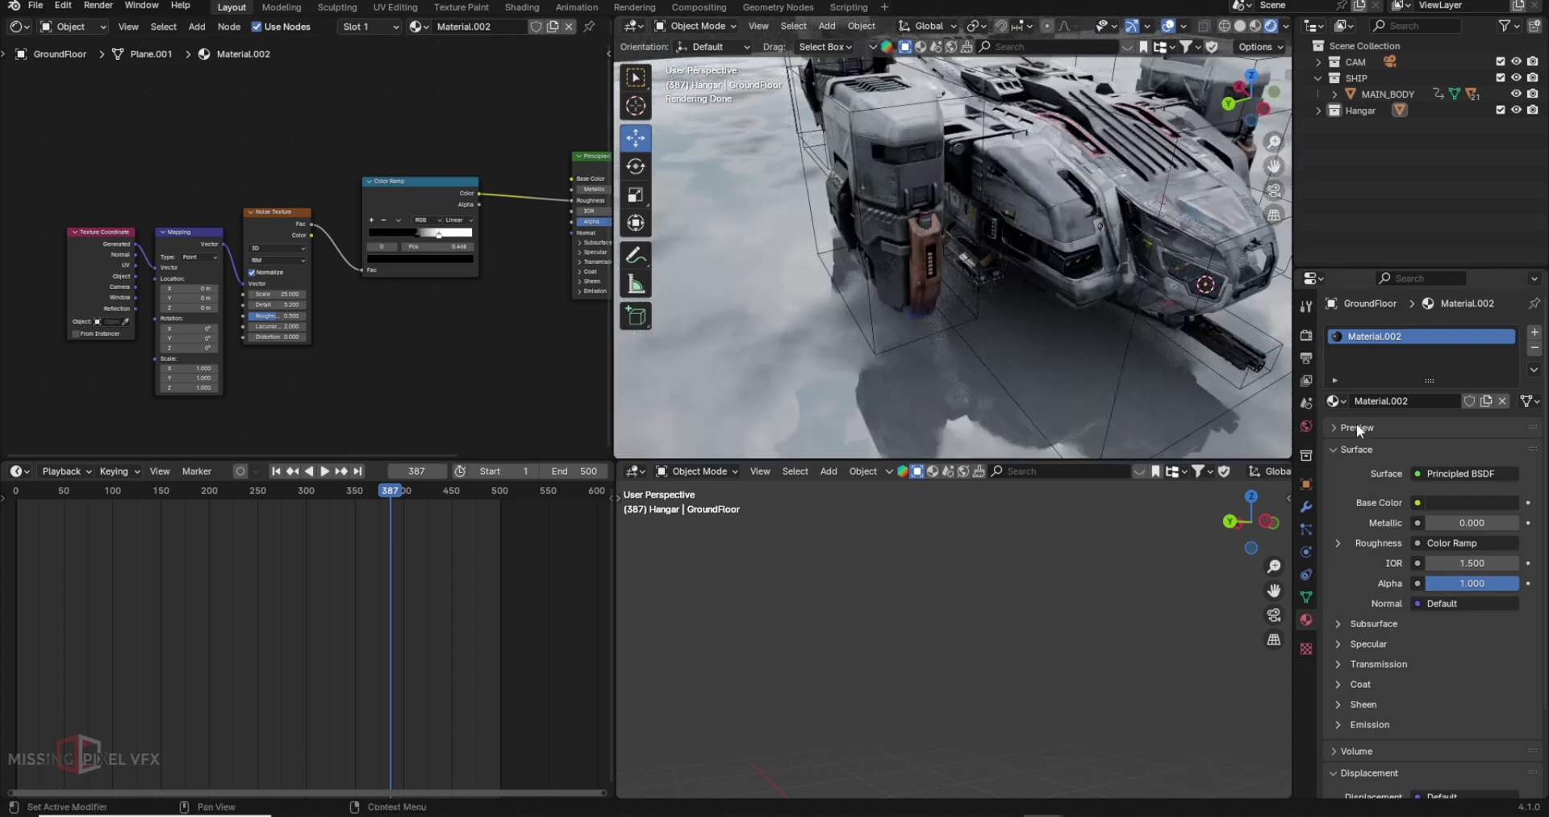
{"action": "left_click", "coordinate": [1306, 334]}
{"action": "left_click", "coordinate": [1359, 529]}
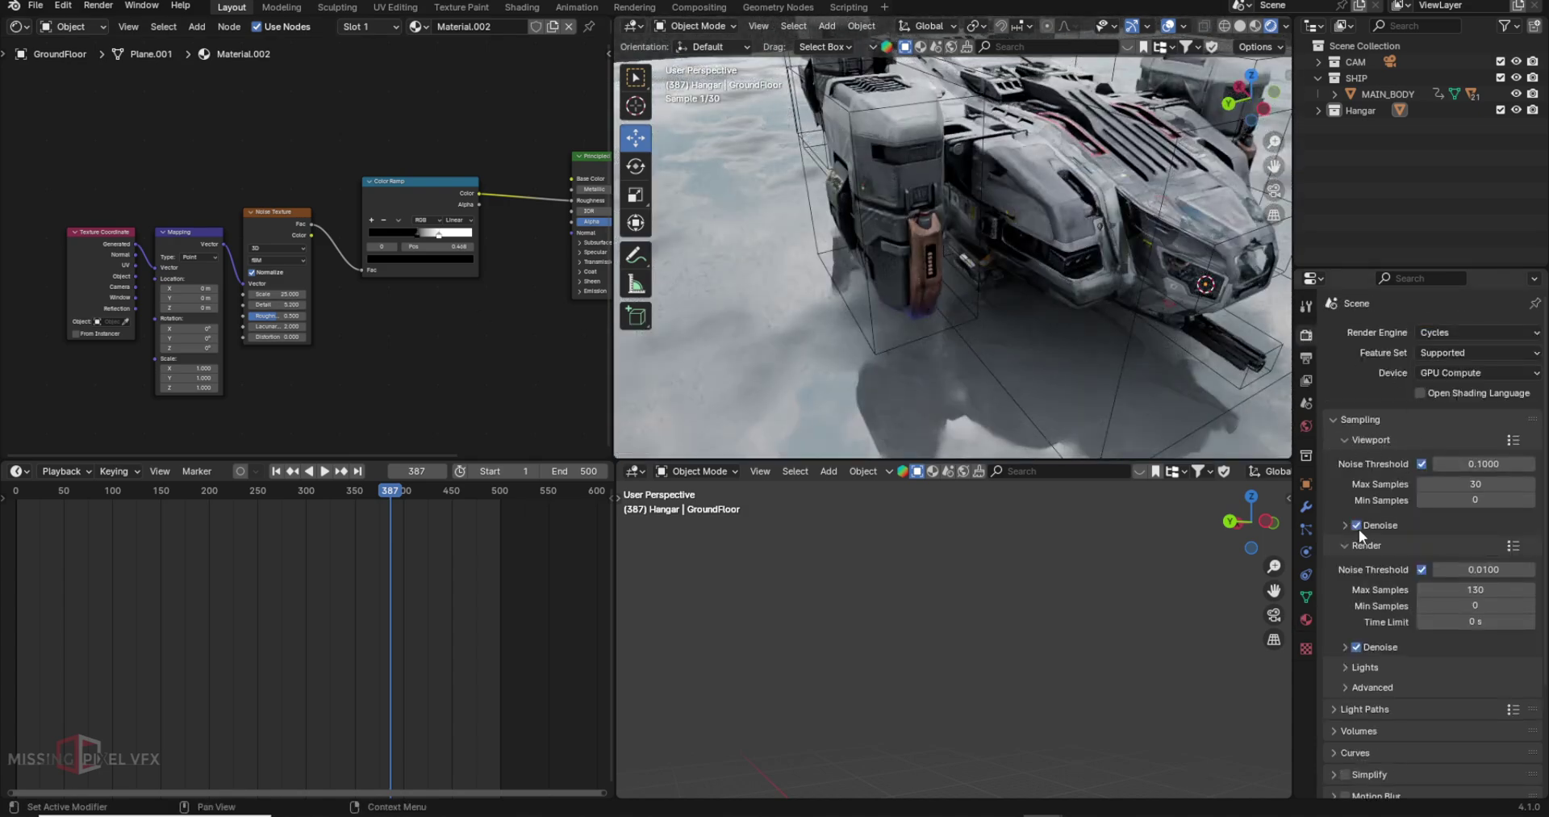
{"action": "scroll", "coordinate": [1070, 378], "scroll_direction": "down", "scroll_amount": 7}
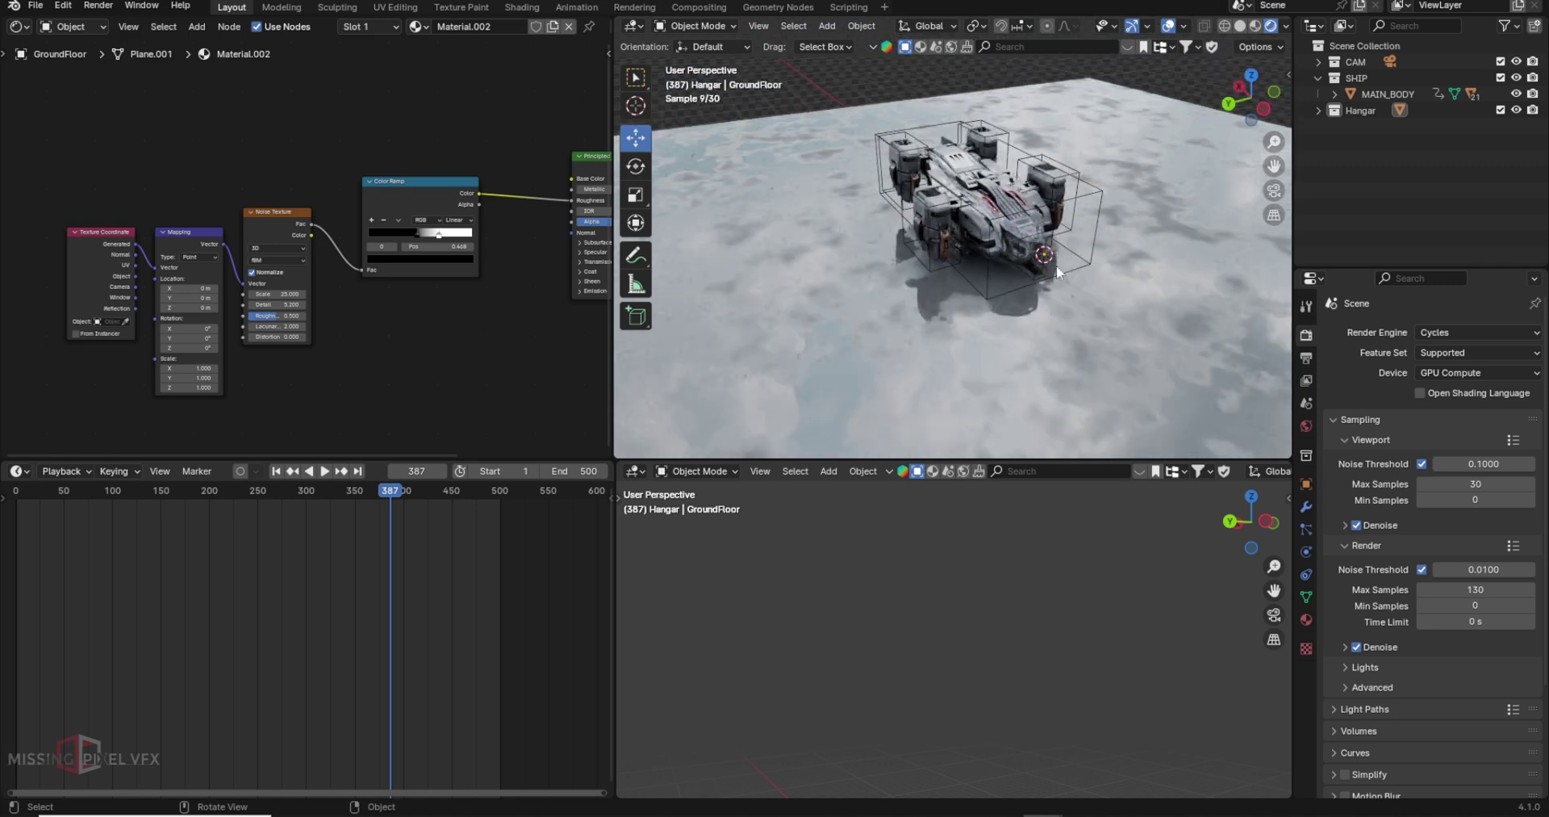
Step: Hide the viewport gizmos and overlays and inspect the ship's reflection on the ground up close
{"action": "left_click", "coordinate": [1169, 26]}
{"action": "left_click", "coordinate": [1133, 28]}
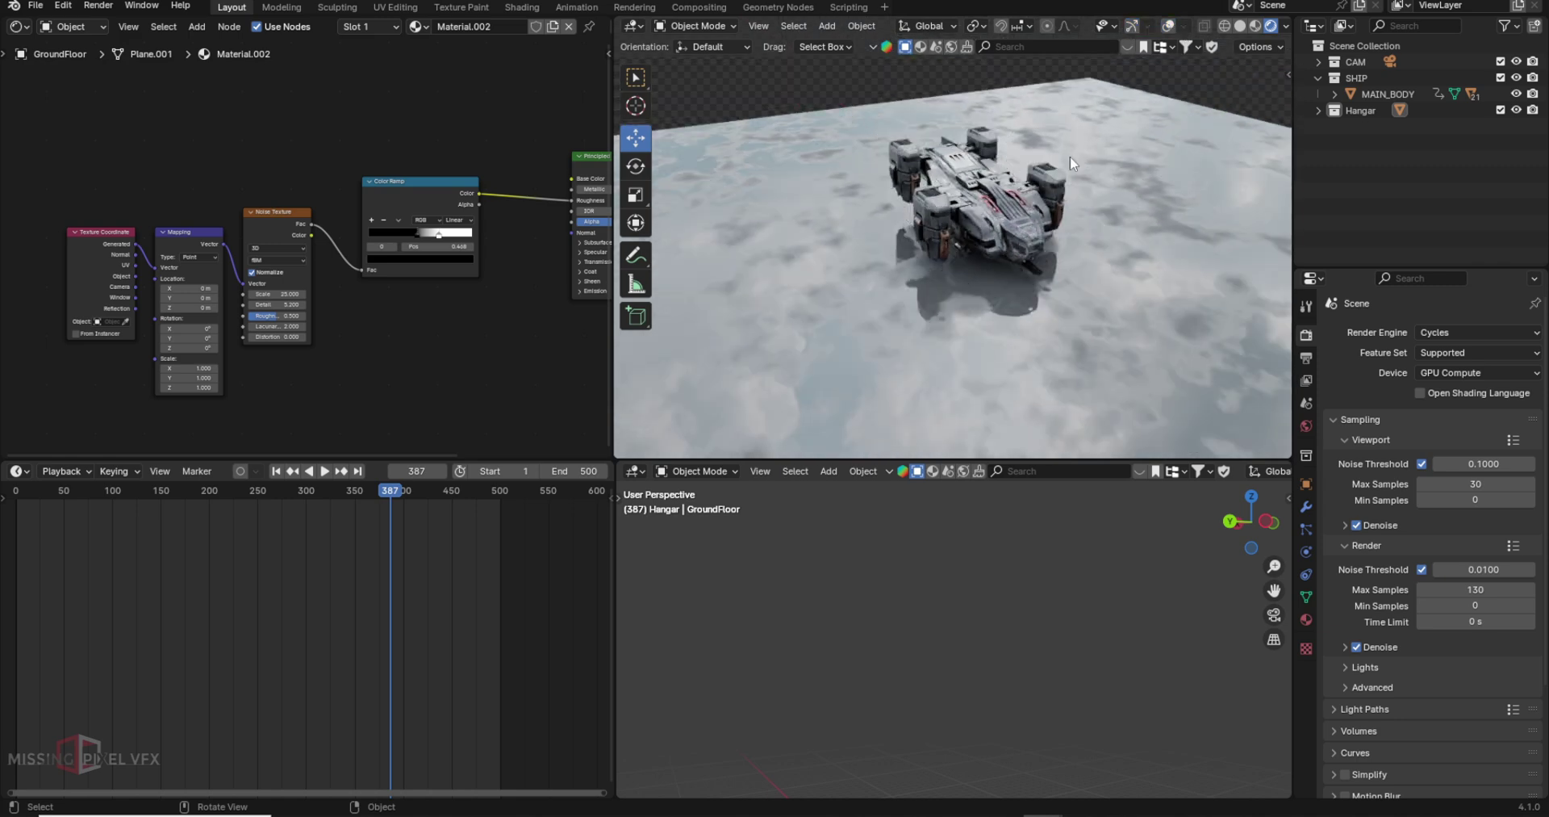
{"action": "scroll", "coordinate": [1028, 218], "scroll_direction": "up", "scroll_amount": 6}
{"action": "middle_click_drag", "start_coordinate": [1043, 292], "coordinate": [934, 339]}
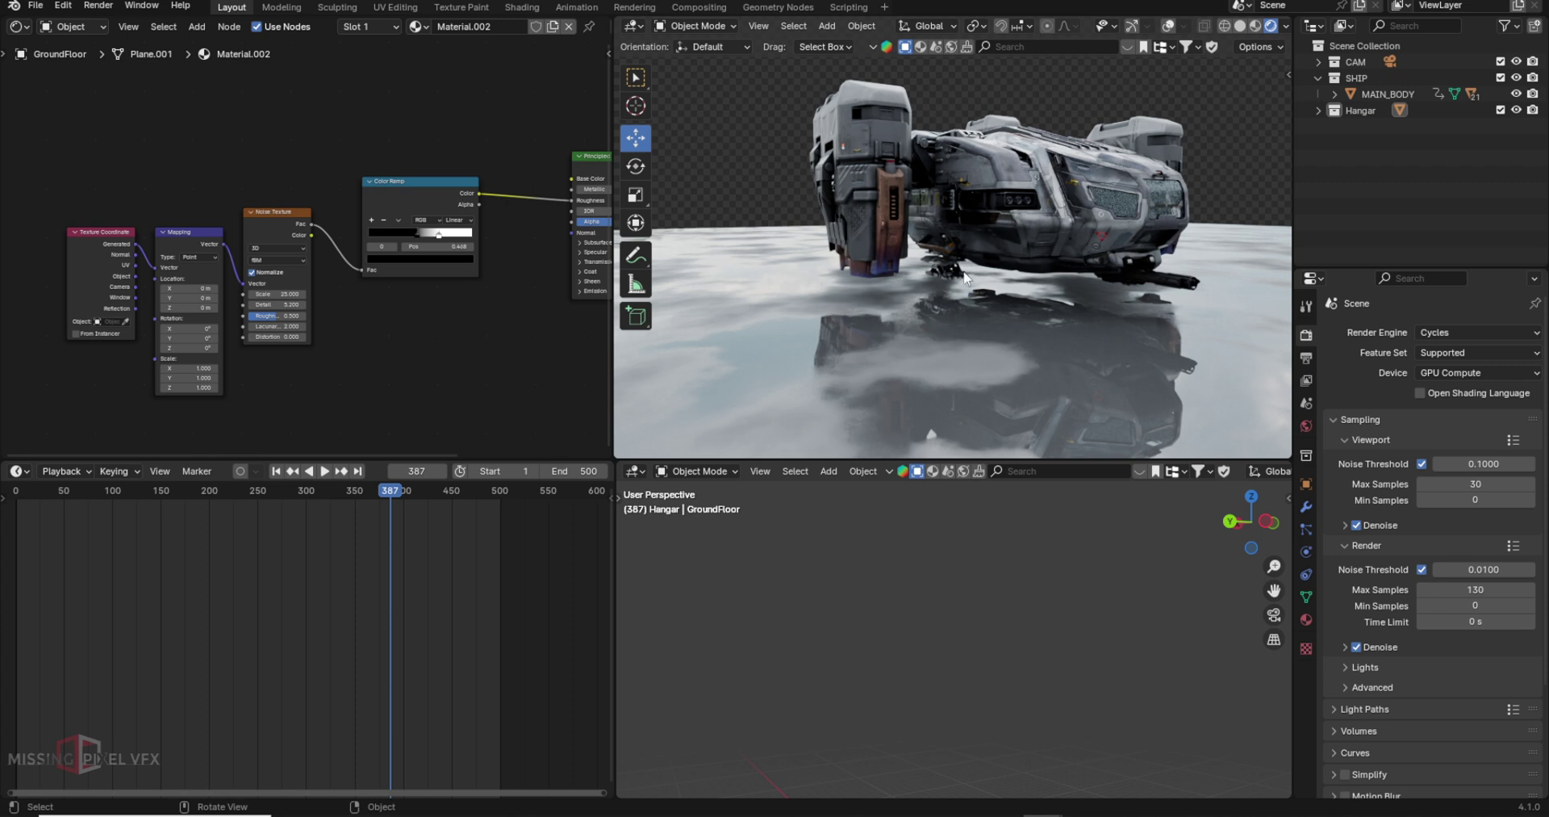
Step: From the camera view, lighten the Color Ramp's black stop to a dark grey with a value of about 0.07
{"action": "key", "text": "KP_0"}
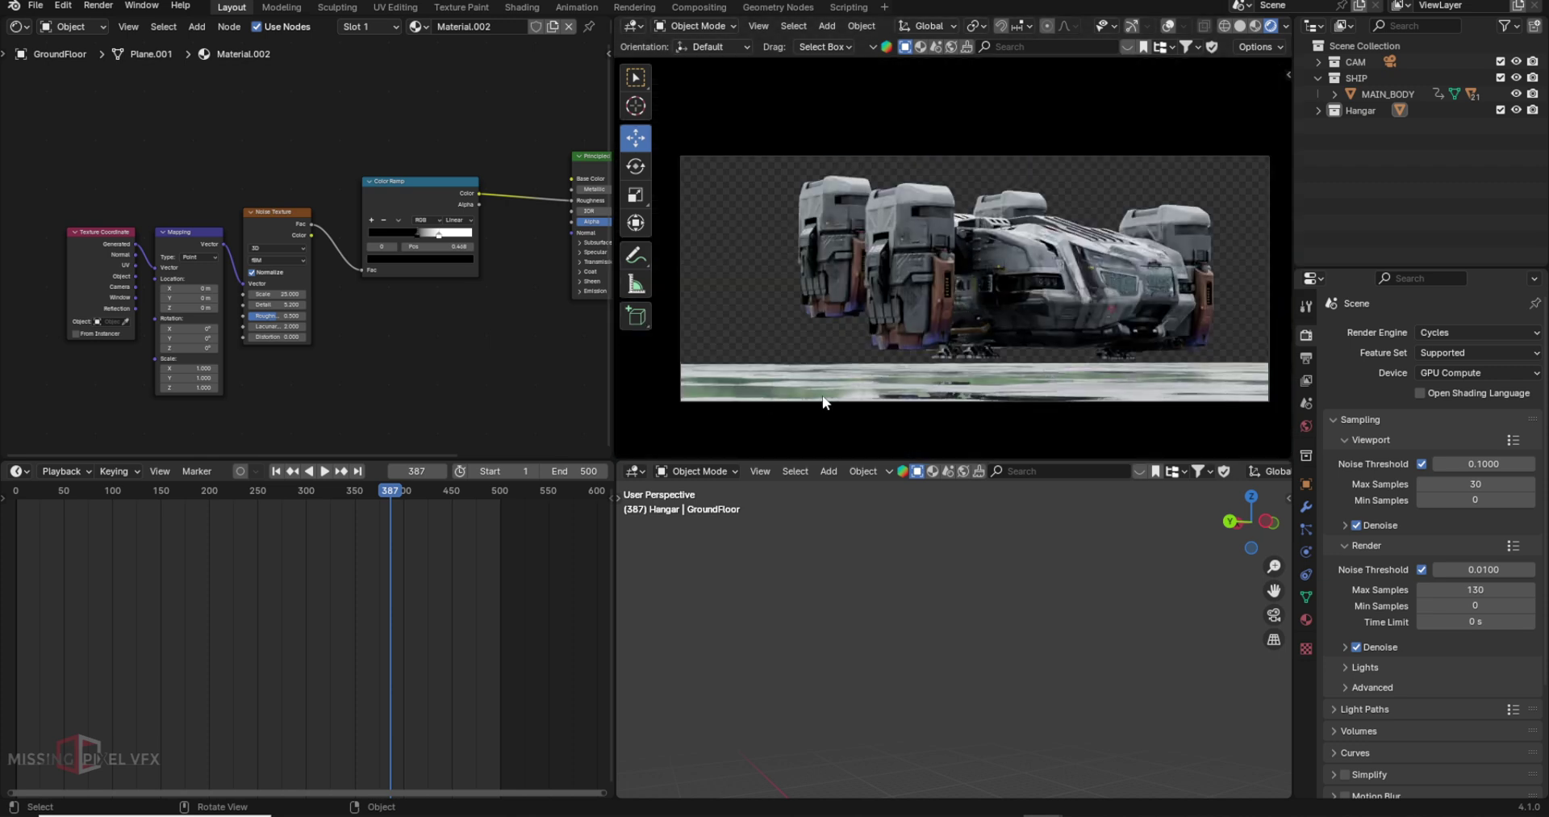
{"action": "mouse_move", "coordinate": [490, 304]}
{"action": "middle_mouse_down"}
{"action": "mouse_move", "coordinate": [454, 312]}
{"action": "mouse_move", "coordinate": [484, 314]}
{"action": "middle_mouse_up"}
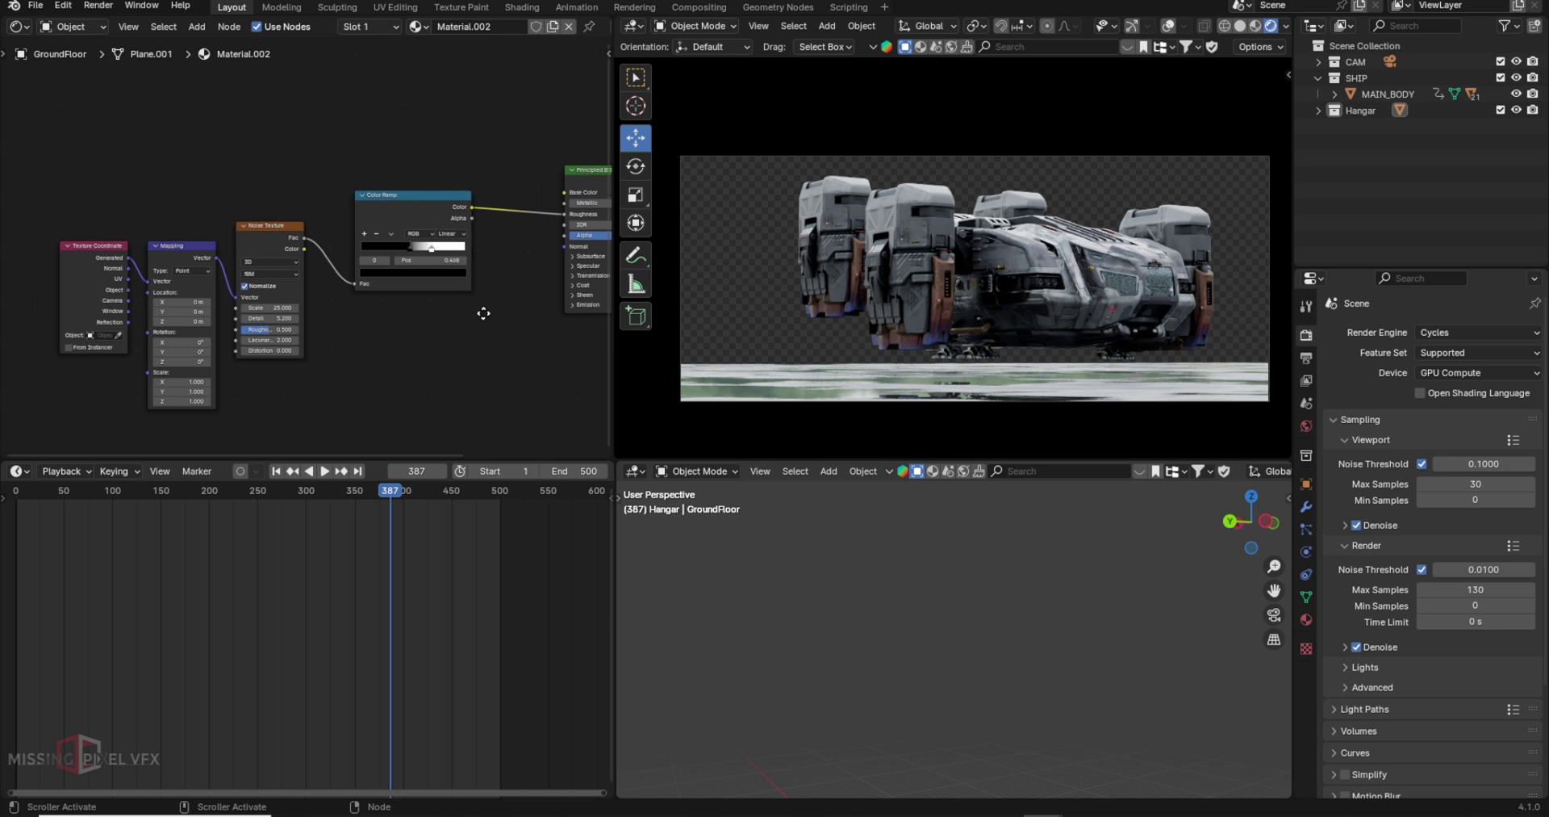
{"action": "scroll", "coordinate": [955, 391], "scroll_direction": "up", "scroll_amount": 1}
{"action": "scroll", "coordinate": [956, 395], "scroll_direction": "up", "scroll_amount": 4}
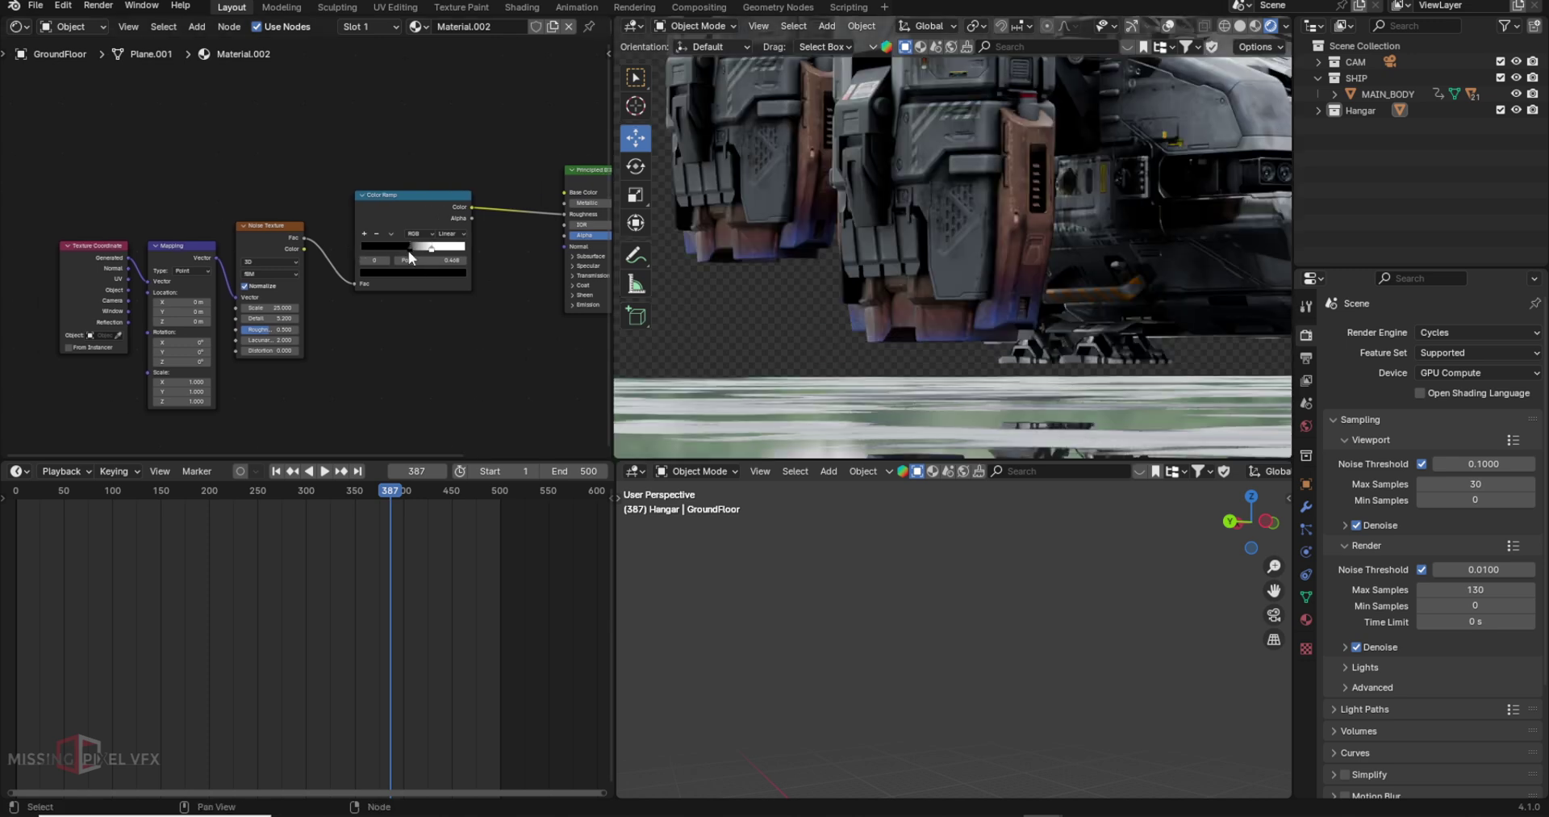
{"action": "left_click", "coordinate": [437, 273]}
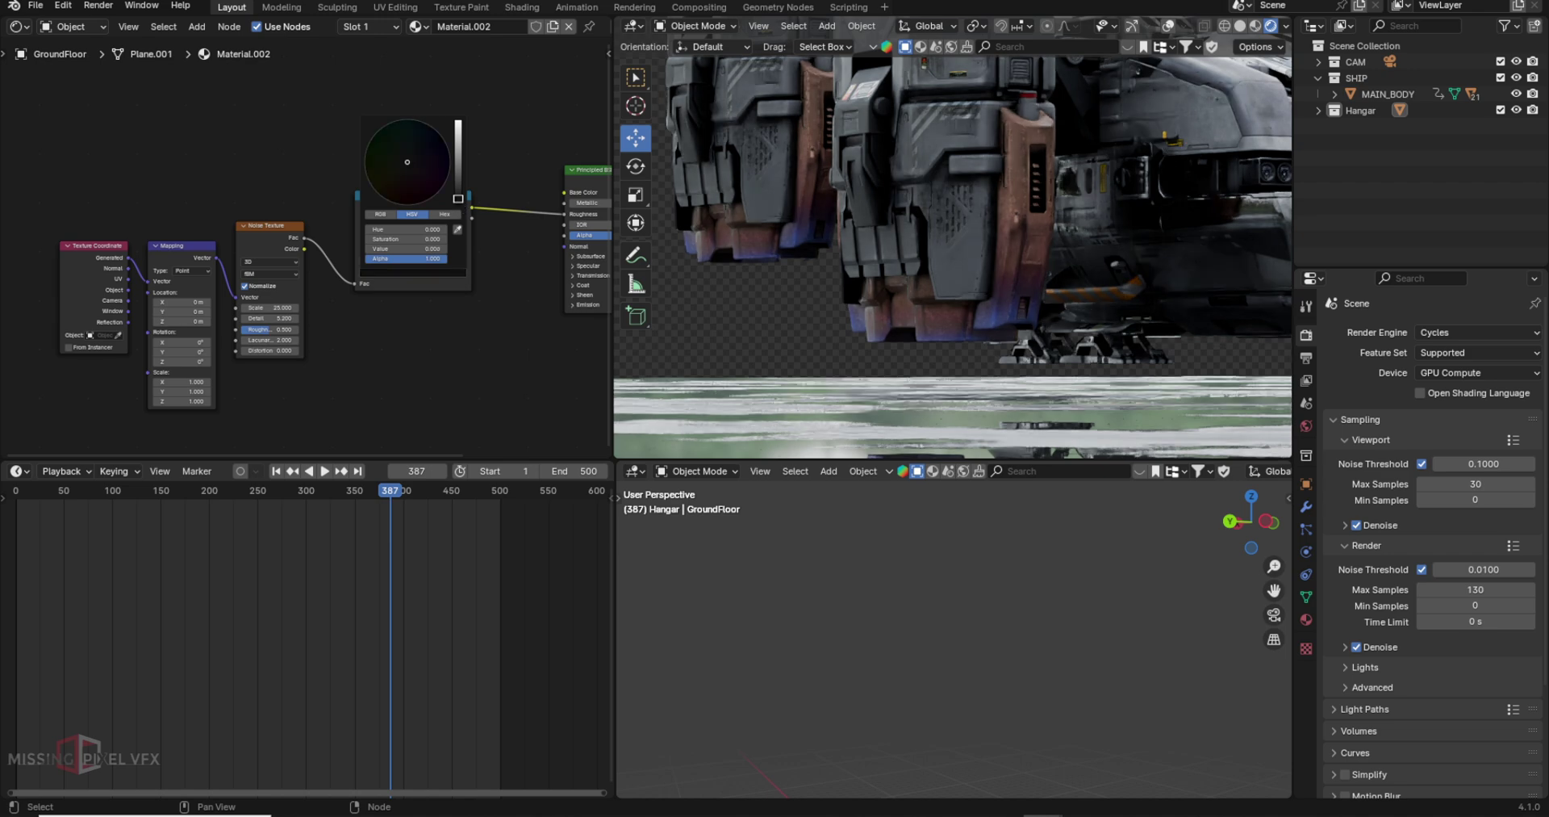
{"action": "left_click_drag", "start_coordinate": [458, 198], "coordinate": [457, 179]}
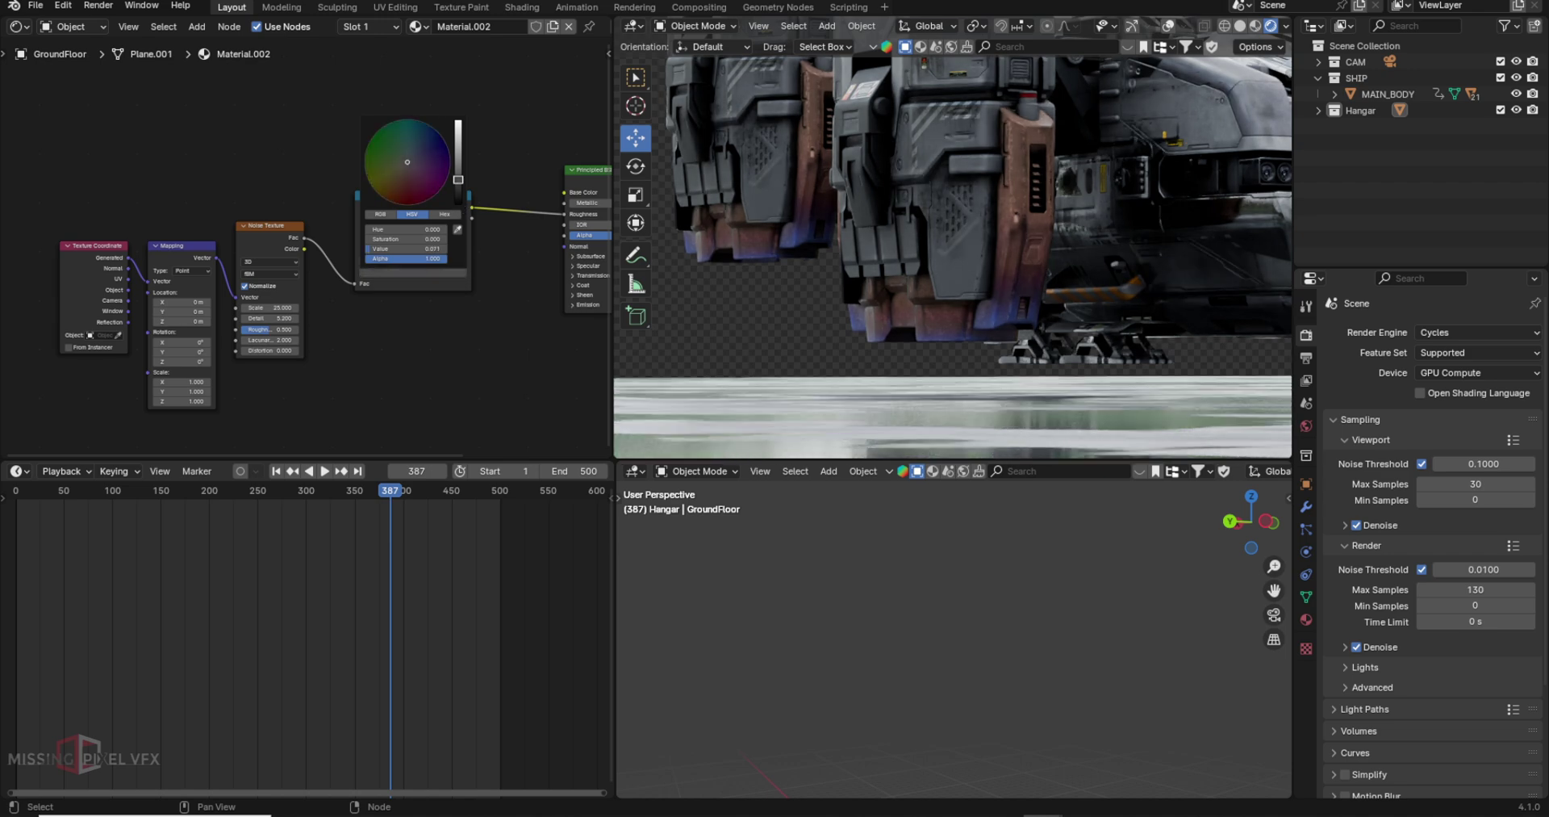
{"action": "scroll", "coordinate": [1131, 243], "scroll_direction": "down", "scroll_amount": 2}
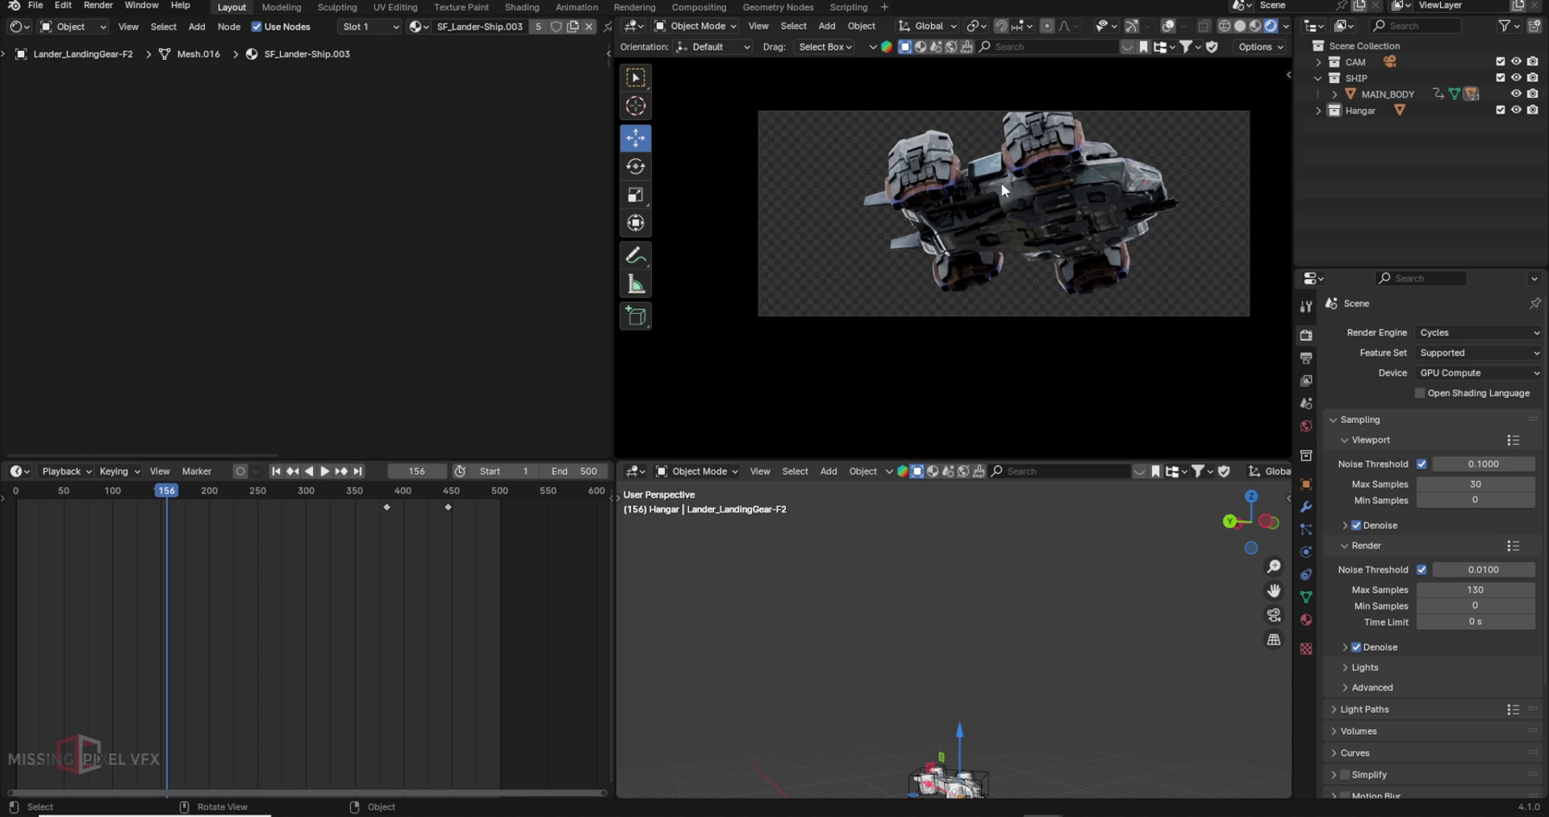
Step: Play back the landing animation in the camera view and scrub ahead to frame 396
{"action": "key", "text": "space"}
{"action": "left_click_drag", "start_coordinate": [169, 494], "coordinate": [399, 499]}
{"action": "key", "text": "space"}
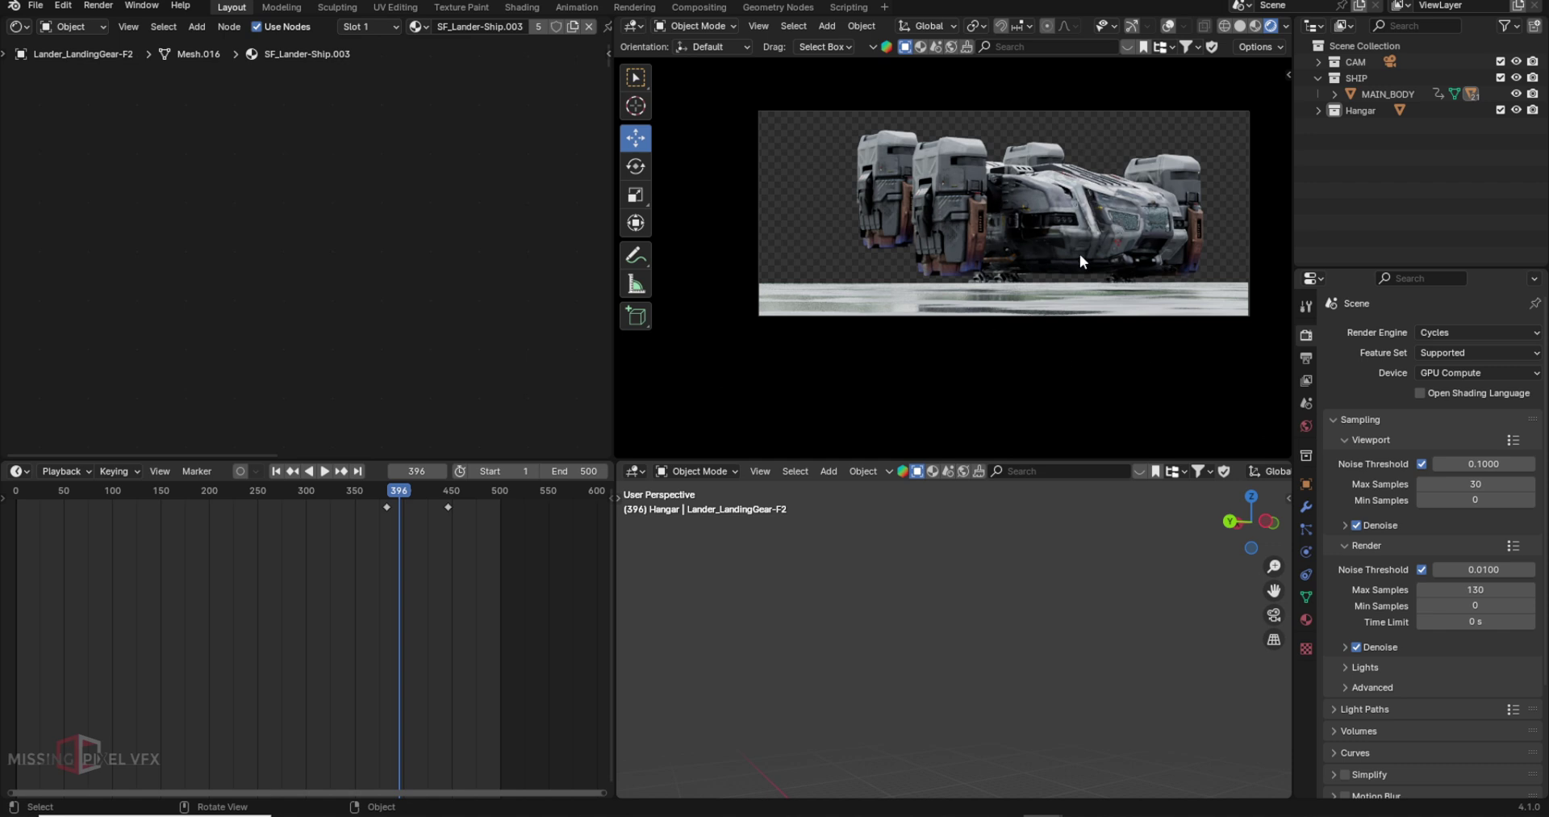
Step: Create a new collection in the scene and name it Blockers
{"action": "middle_click_drag", "start_coordinate": [1080, 253], "coordinate": [765, 267]}
{"action": "scroll", "coordinate": [970, 238], "scroll_direction": "down", "scroll_amount": 3}
{"action": "scroll", "coordinate": [947, 237], "scroll_direction": "up", "scroll_amount": 3}
{"action": "scroll", "coordinate": [936, 241], "scroll_direction": "up", "scroll_amount": 2}
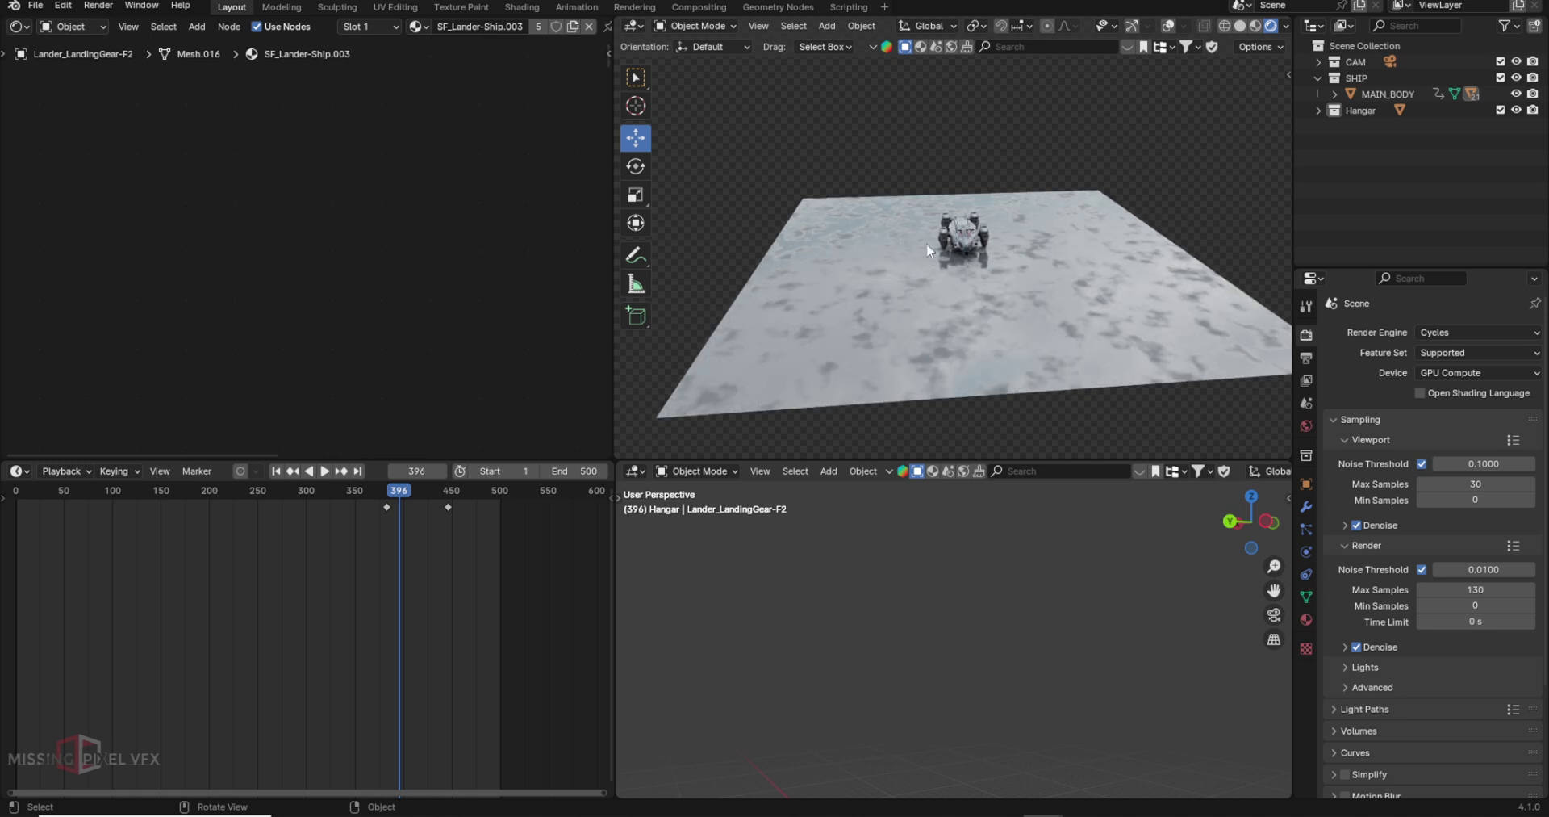
{"action": "left_click", "coordinate": [1319, 77]}
{"action": "left_click", "coordinate": [1535, 30]}
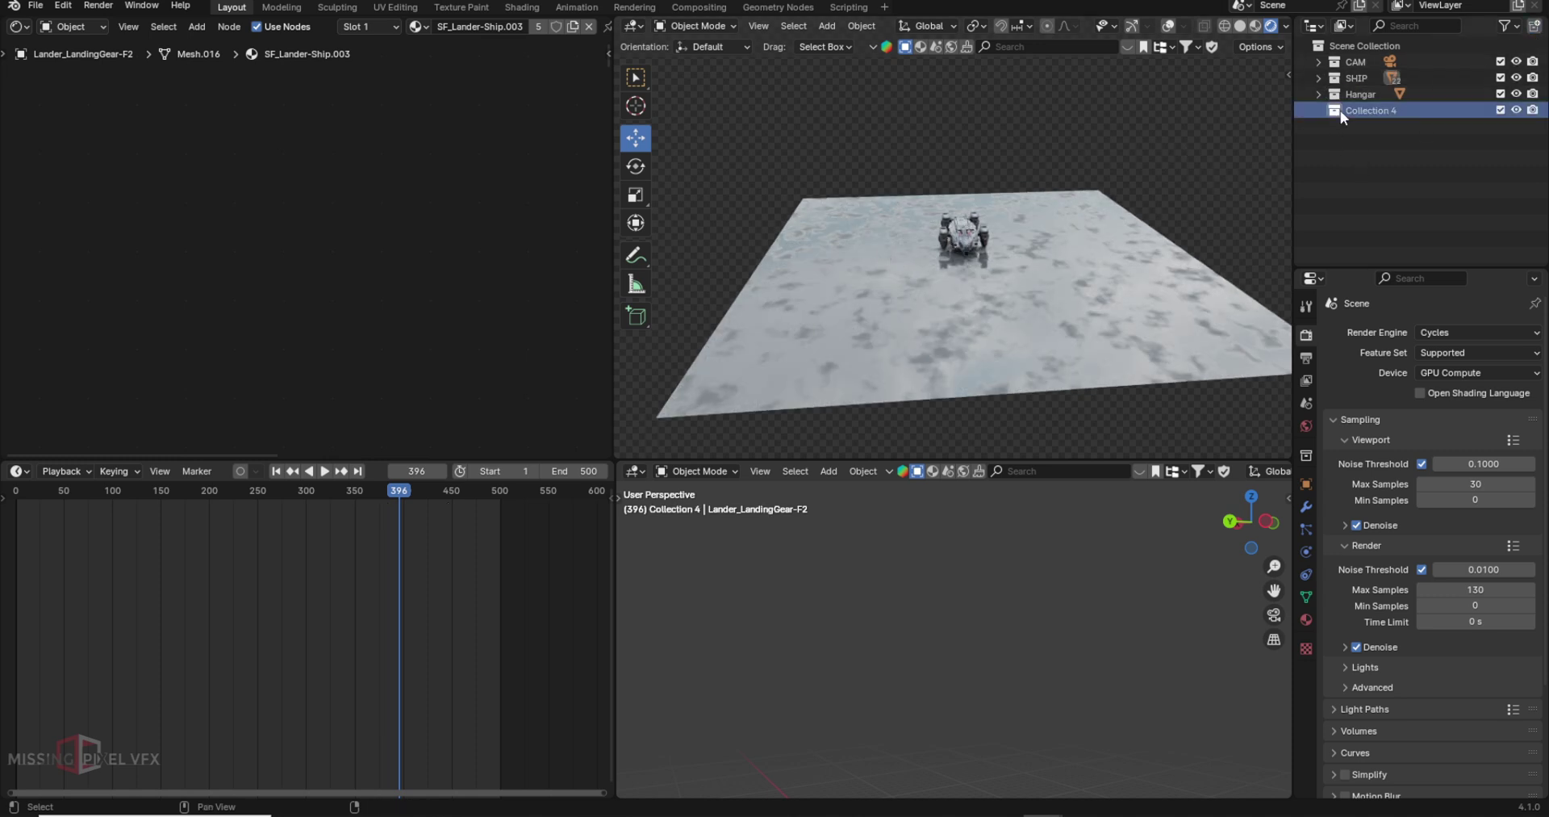
{"action": "double_click", "coordinate": [1364, 109]}
{"action": "type", "text": "Blockers"}
{"action": "key", "text": "Return"}
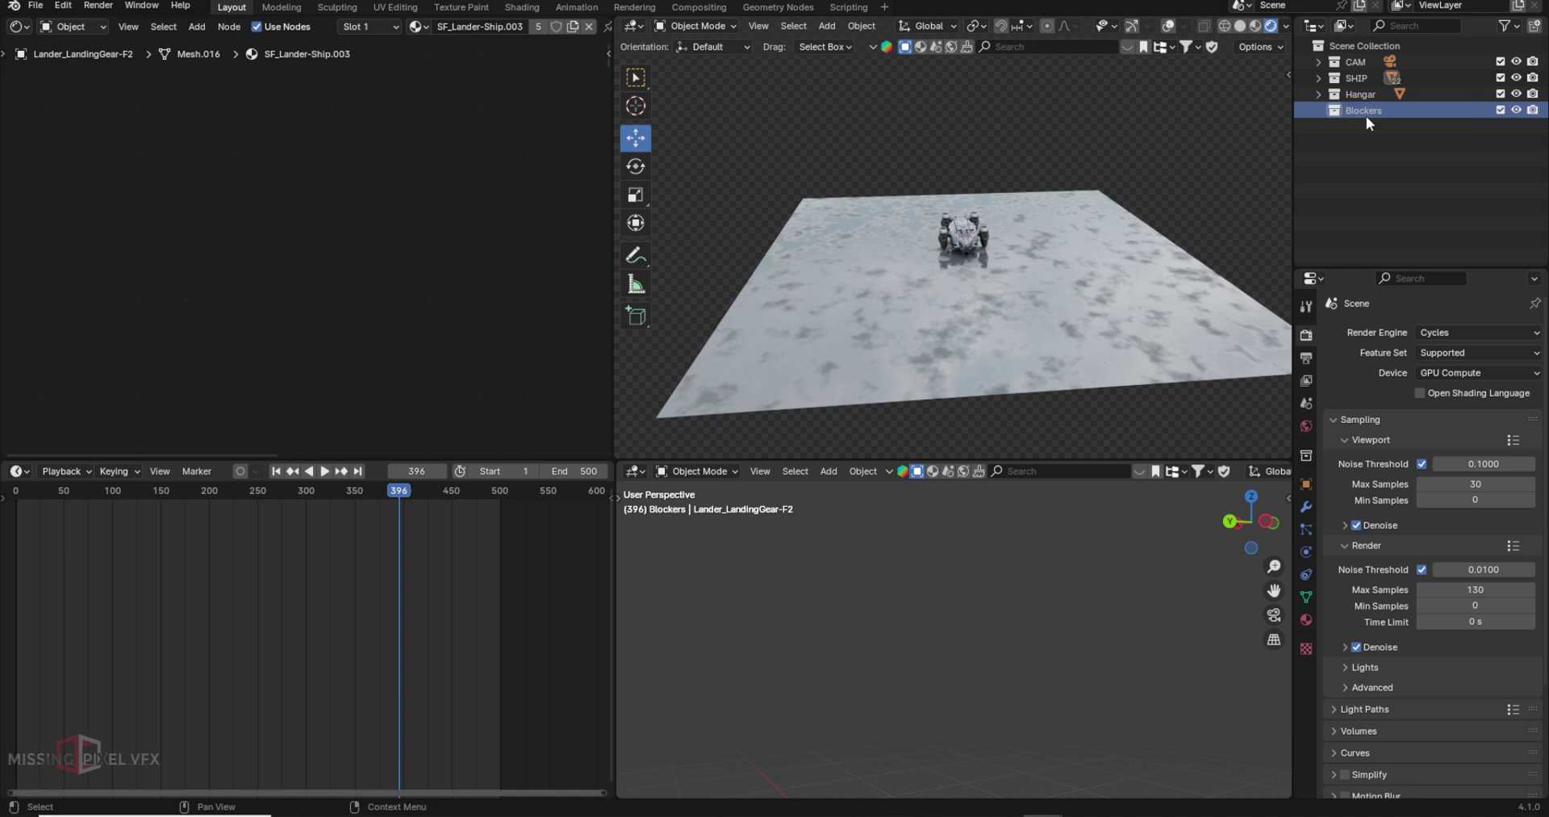
Step: Add a cube to the Blockers collection and scale it up far beyond the ship's size
{"action": "key", "text": "shift+a"}
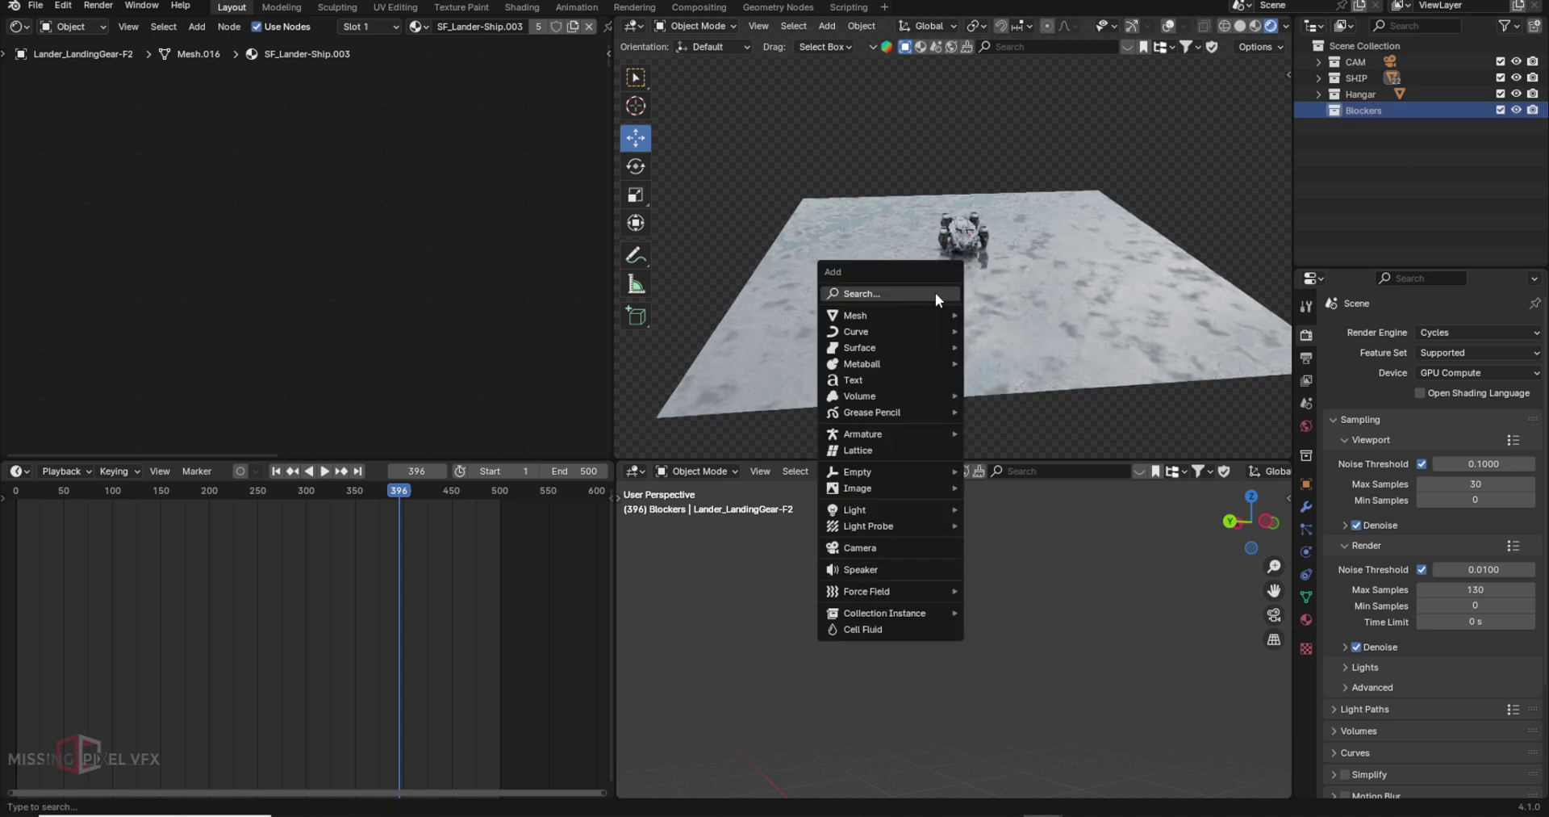
{"action": "mouse_move", "coordinate": [876, 316]}
{"action": "left_click", "coordinate": [1004, 331]}
{"action": "scroll", "coordinate": [976, 601], "scroll_direction": "down", "scroll_amount": 5}
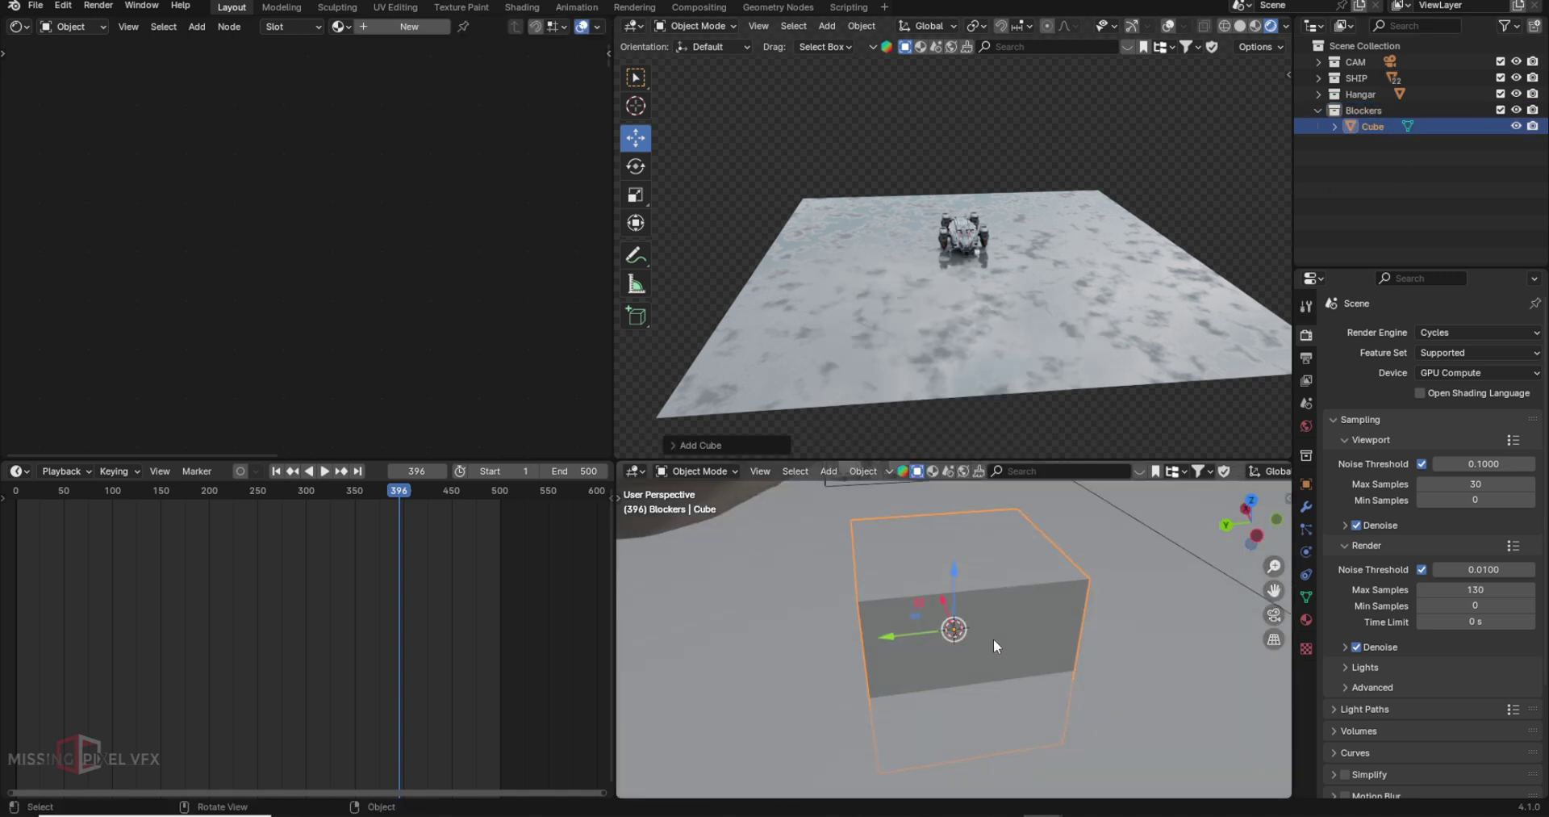
{"action": "key", "text": "s"}
{"action": "left_click", "coordinate": [883, 645]}
Step: Raise the cube about 122.5 m along the Z axis
{"action": "scroll", "coordinate": [896, 637], "scroll_direction": "down", "scroll_amount": 4}
{"action": "key", "text": "g"}
{"action": "key", "text": "z"}
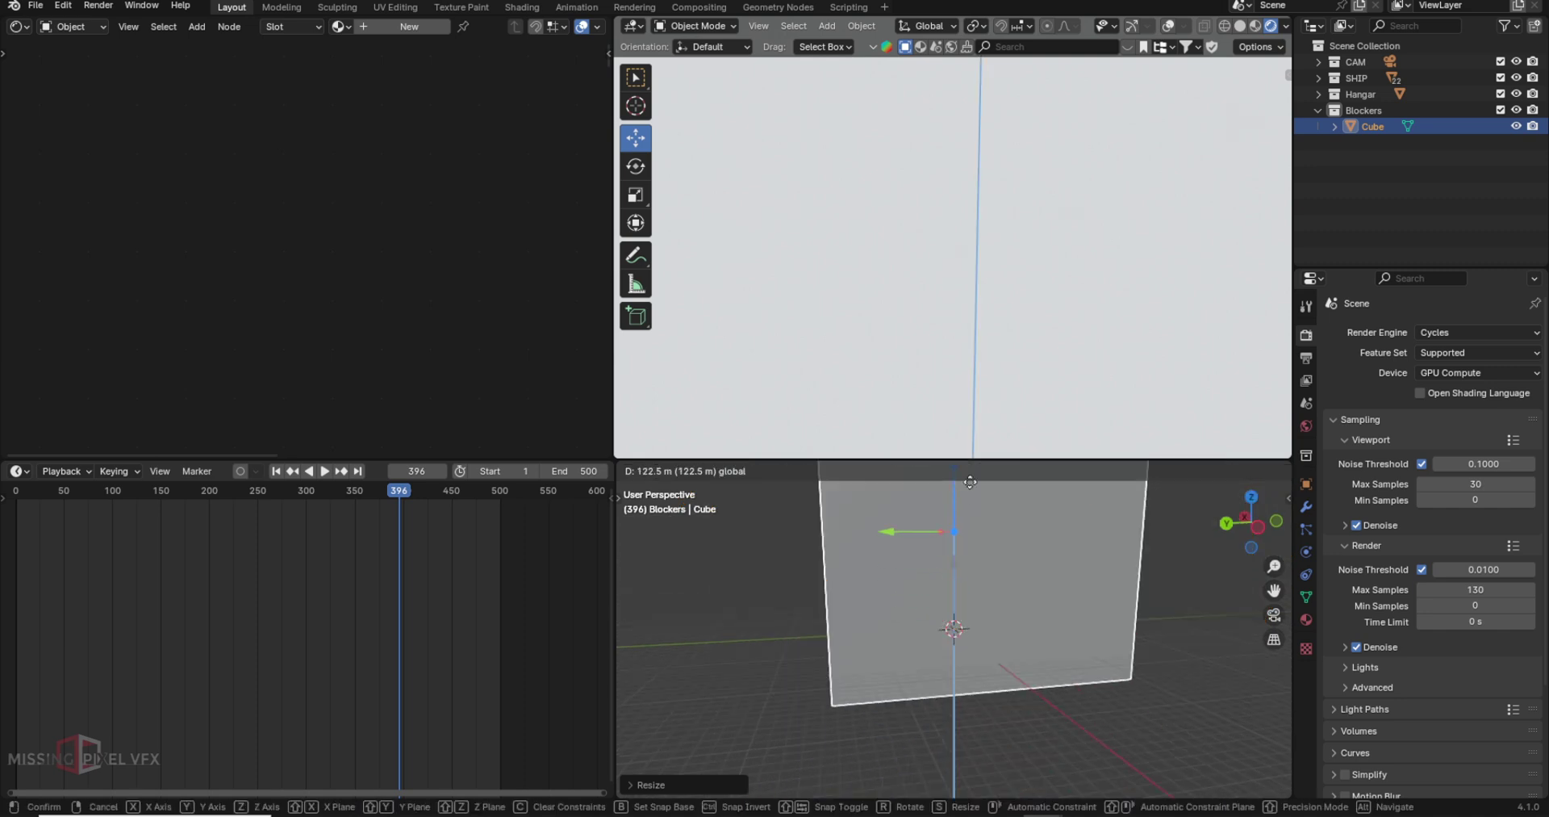
{"action": "left_click", "coordinate": [1015, 520]}
{"action": "middle_click_drag", "start_coordinate": [1015, 520], "coordinate": [991, 601], "text": "shift"}
{"action": "scroll", "coordinate": [991, 601], "scroll_direction": "down", "scroll_amount": 3}
Step: Delete the cube's top face in Edit Mode to open the box
{"action": "key", "text": "Tab"}
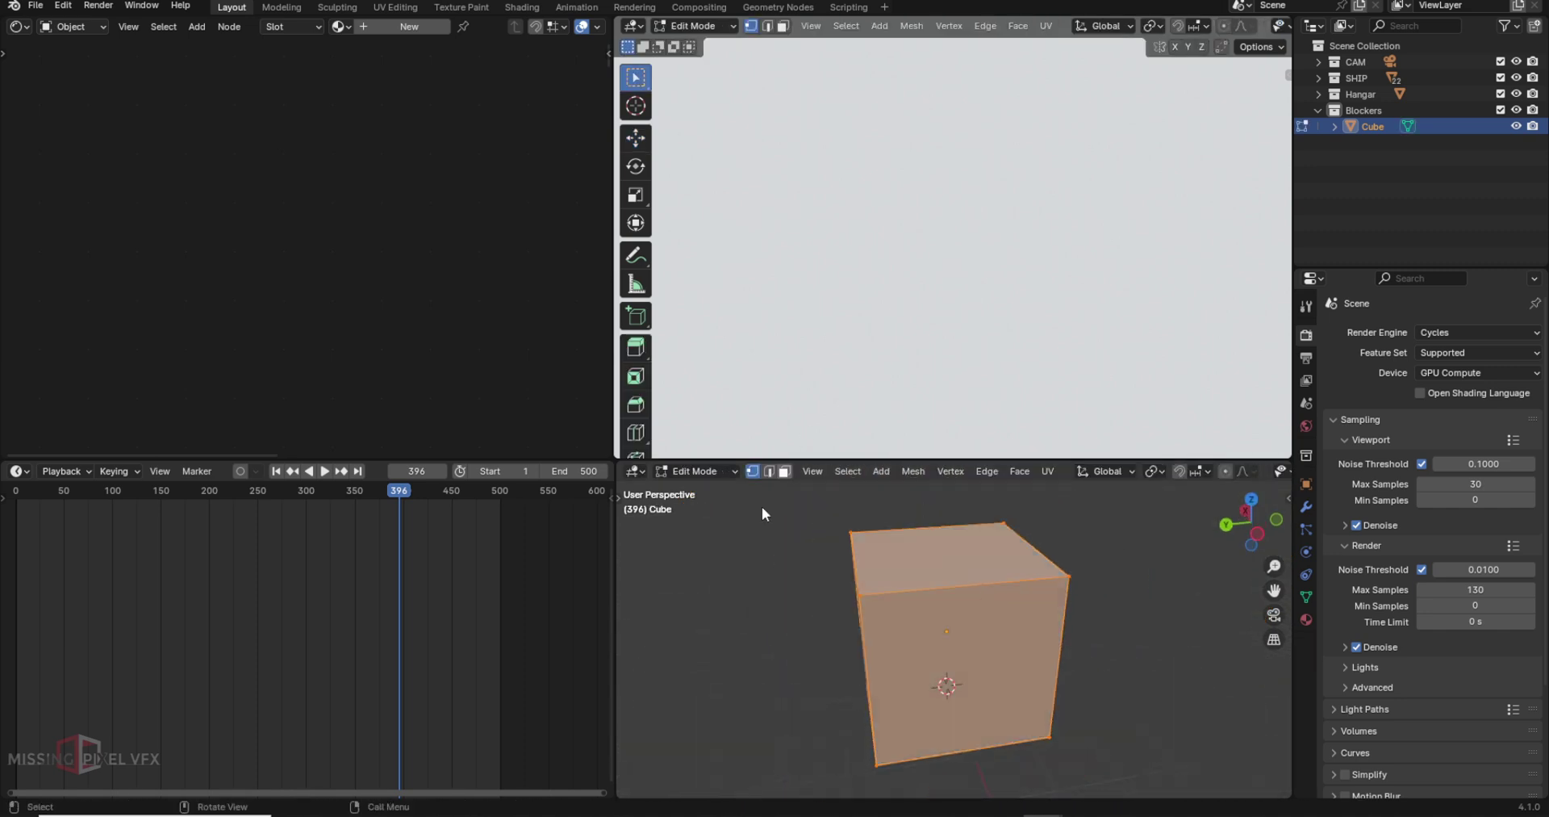
{"action": "left_click", "coordinate": [785, 471]}
{"action": "left_click", "coordinate": [869, 555]}
{"action": "key", "text": "x"}
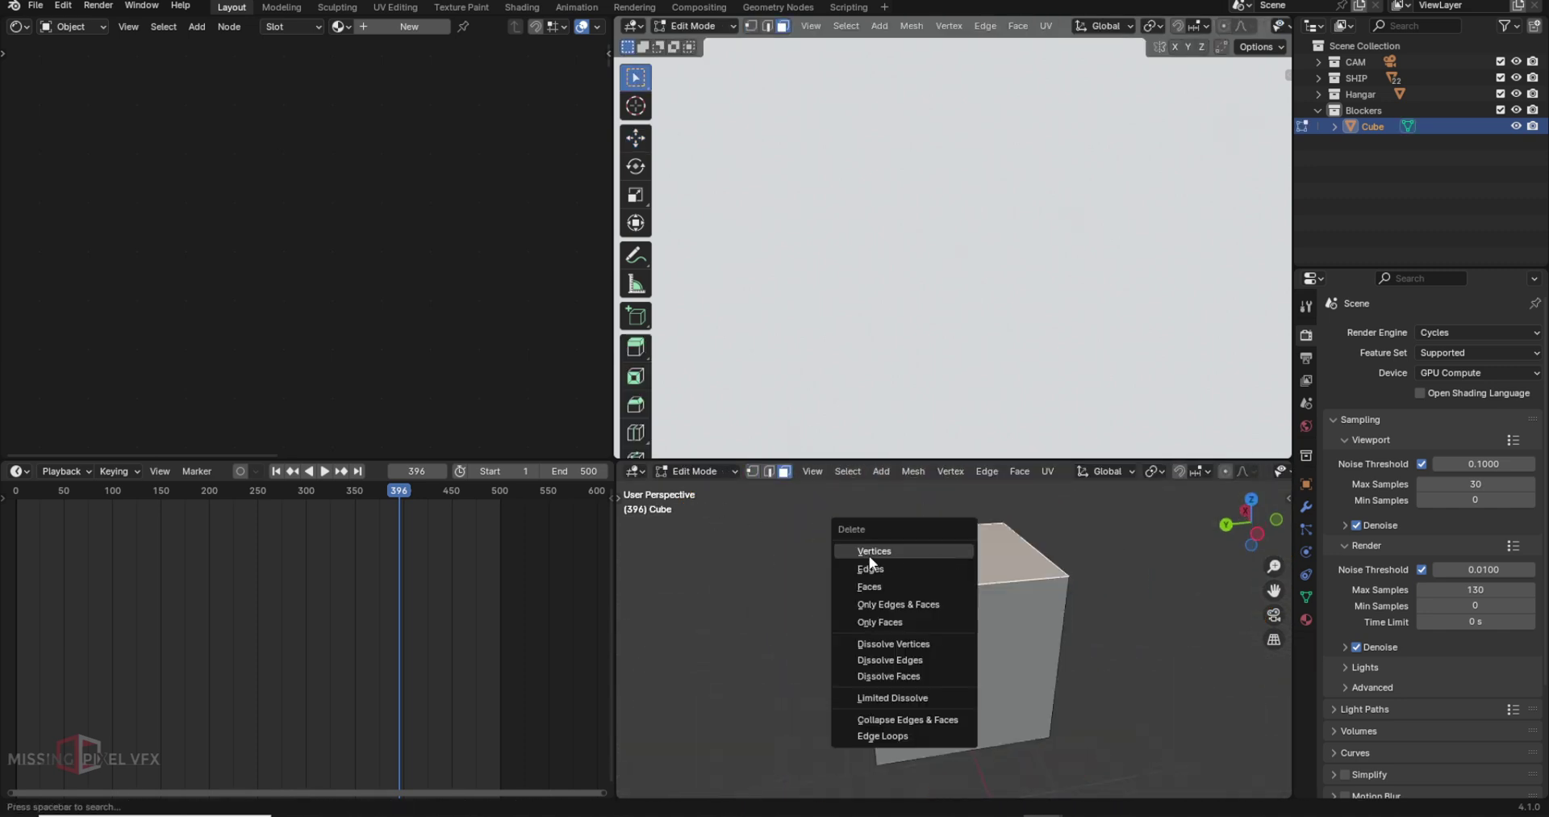
{"action": "left_click", "coordinate": [871, 586]}
Step: Select the edge loop around the open top and lower it along Z to shorten the walls
{"action": "key", "text": "2"}
{"action": "left_click", "coordinate": [934, 526], "text": "alt"}
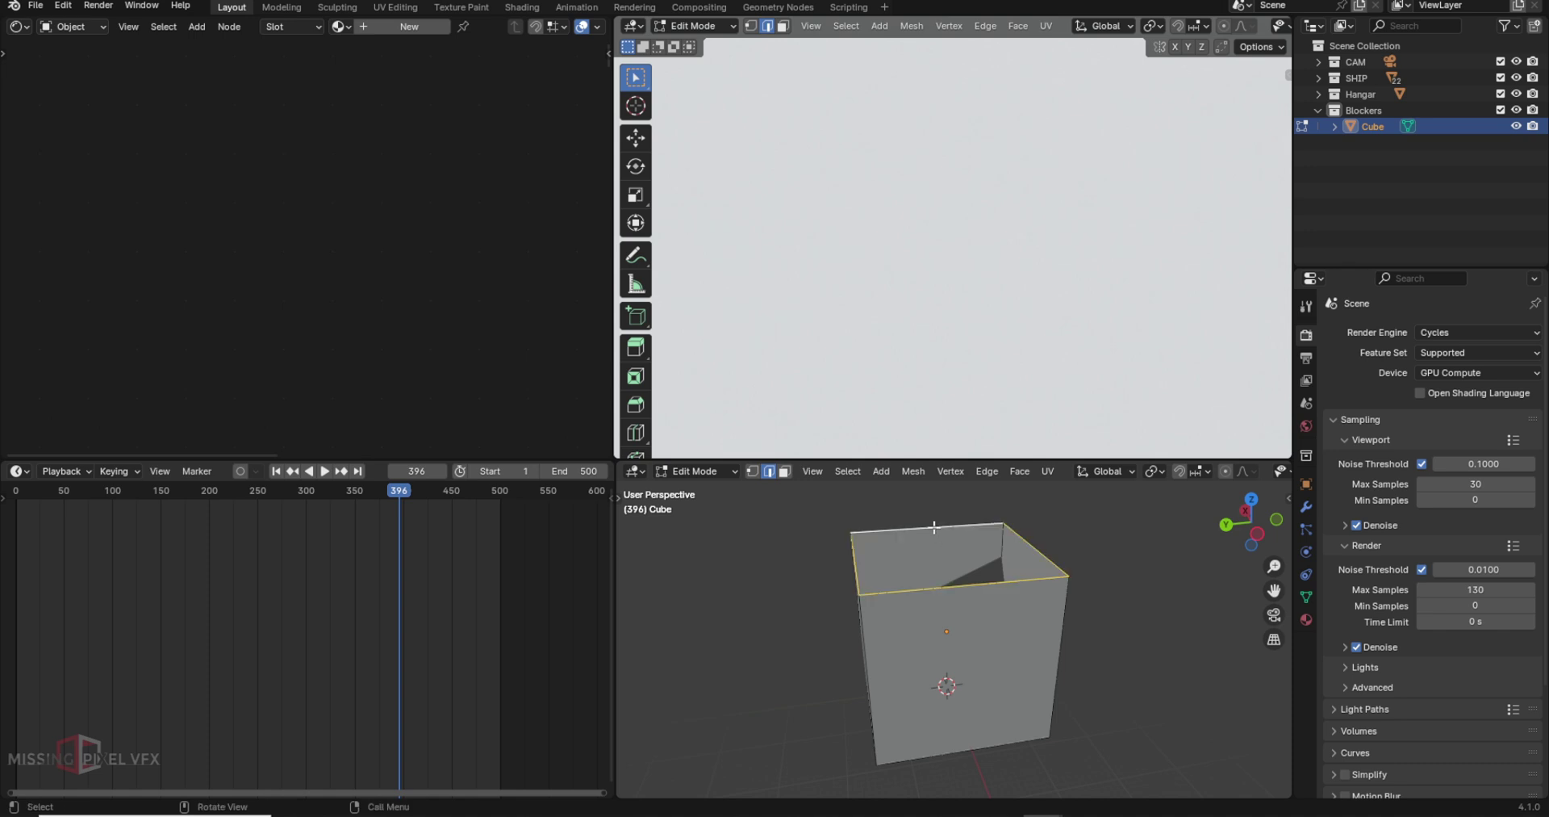
{"action": "left_click", "coordinate": [635, 138]}
{"action": "left_click_drag", "start_coordinate": [946, 496], "coordinate": [947, 605]}
{"action": "scroll", "coordinate": [947, 614], "scroll_direction": "up", "scroll_amount": 5}
{"action": "left_click_drag", "start_coordinate": [936, 532], "coordinate": [935, 492]}
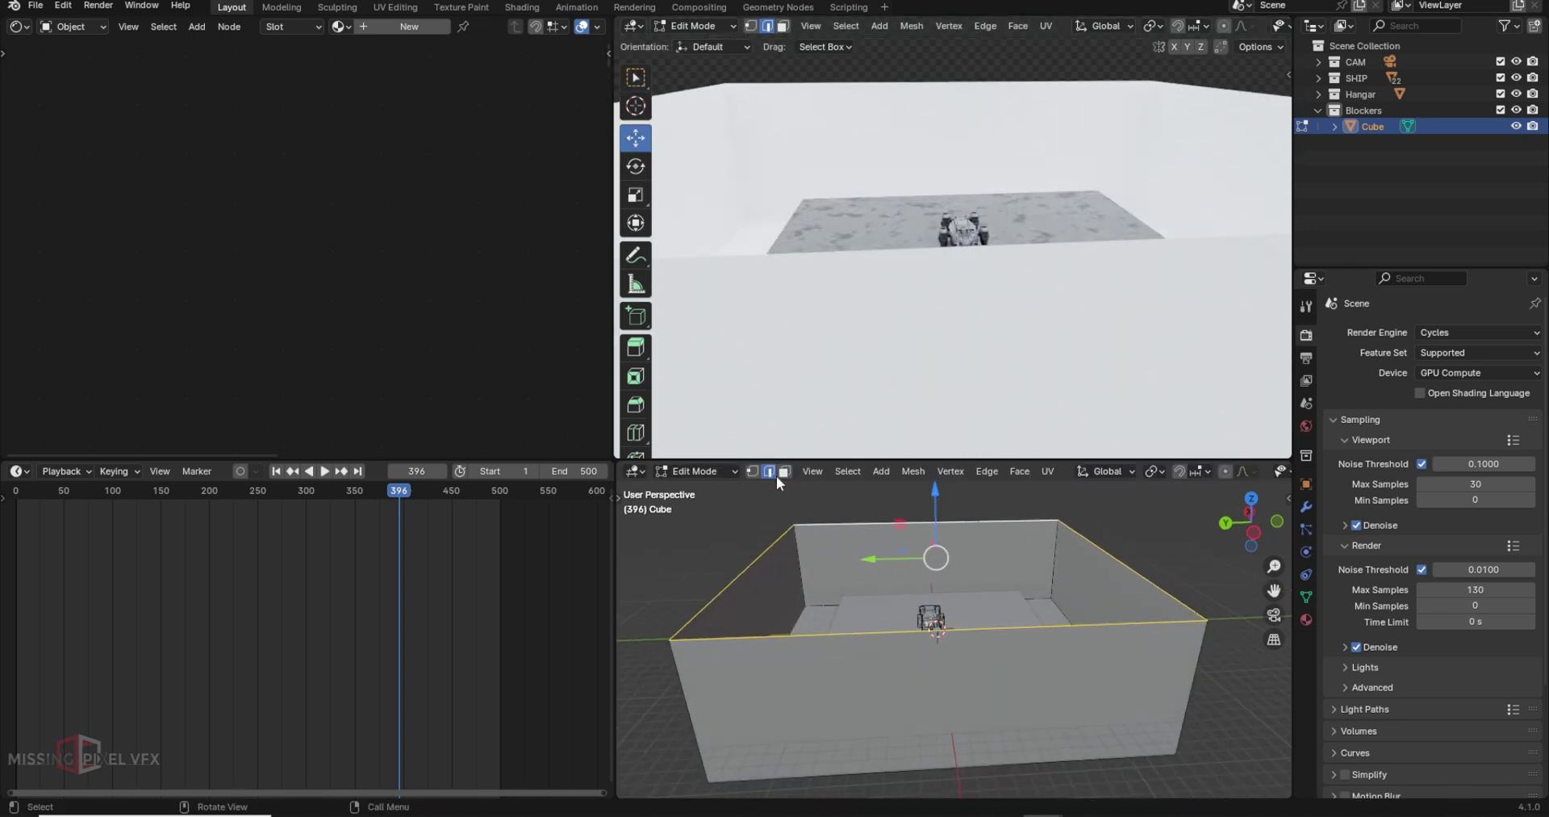
Step: Extrude the top rim inward to form a ledge around a smaller opening, then return to Object Mode in the camera view
{"action": "left_click", "coordinate": [950, 570]}
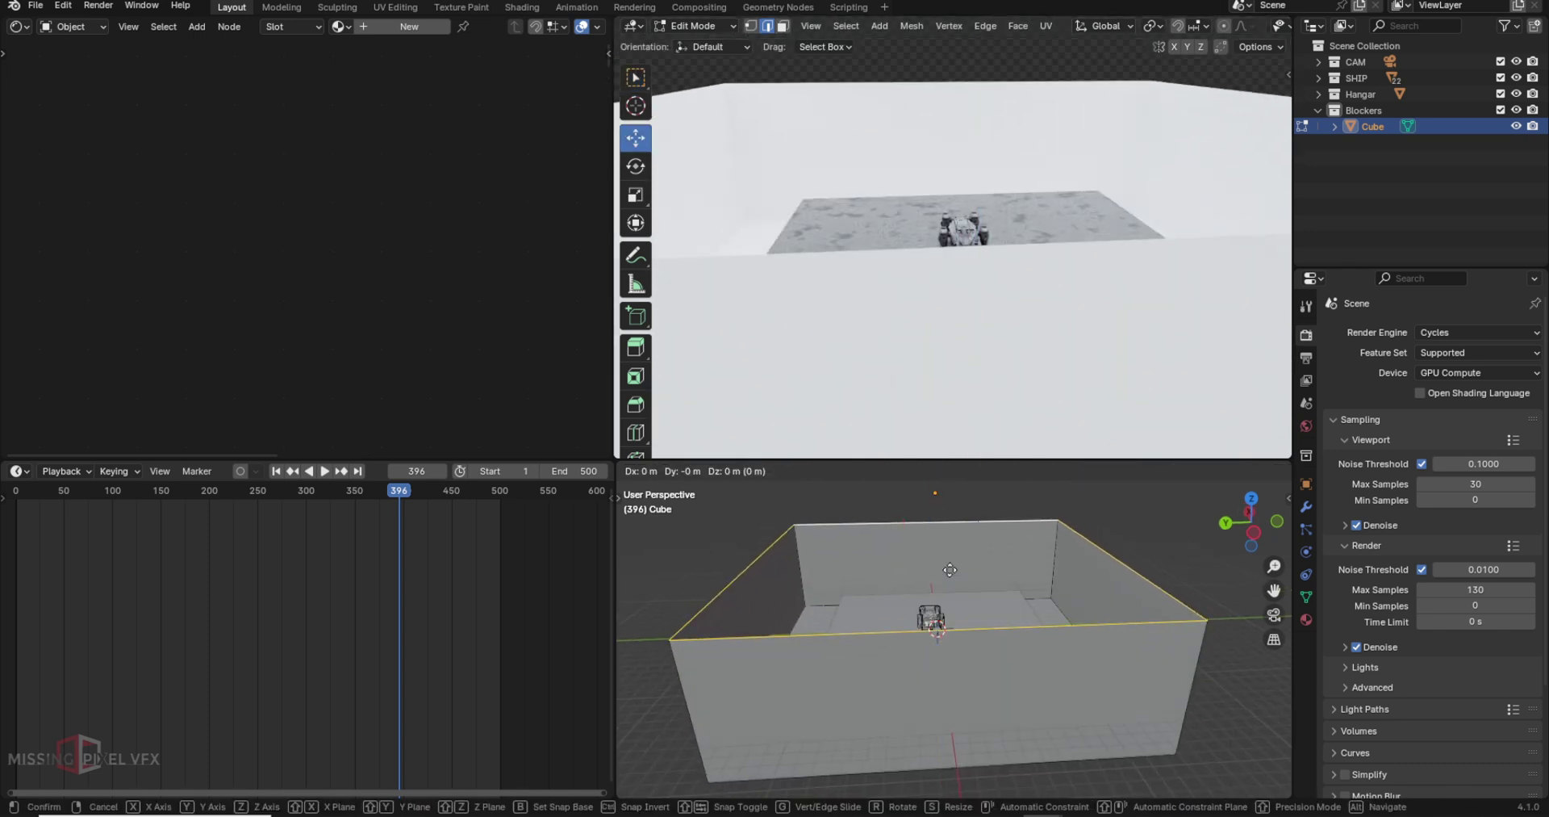
{"action": "key", "text": "s"}
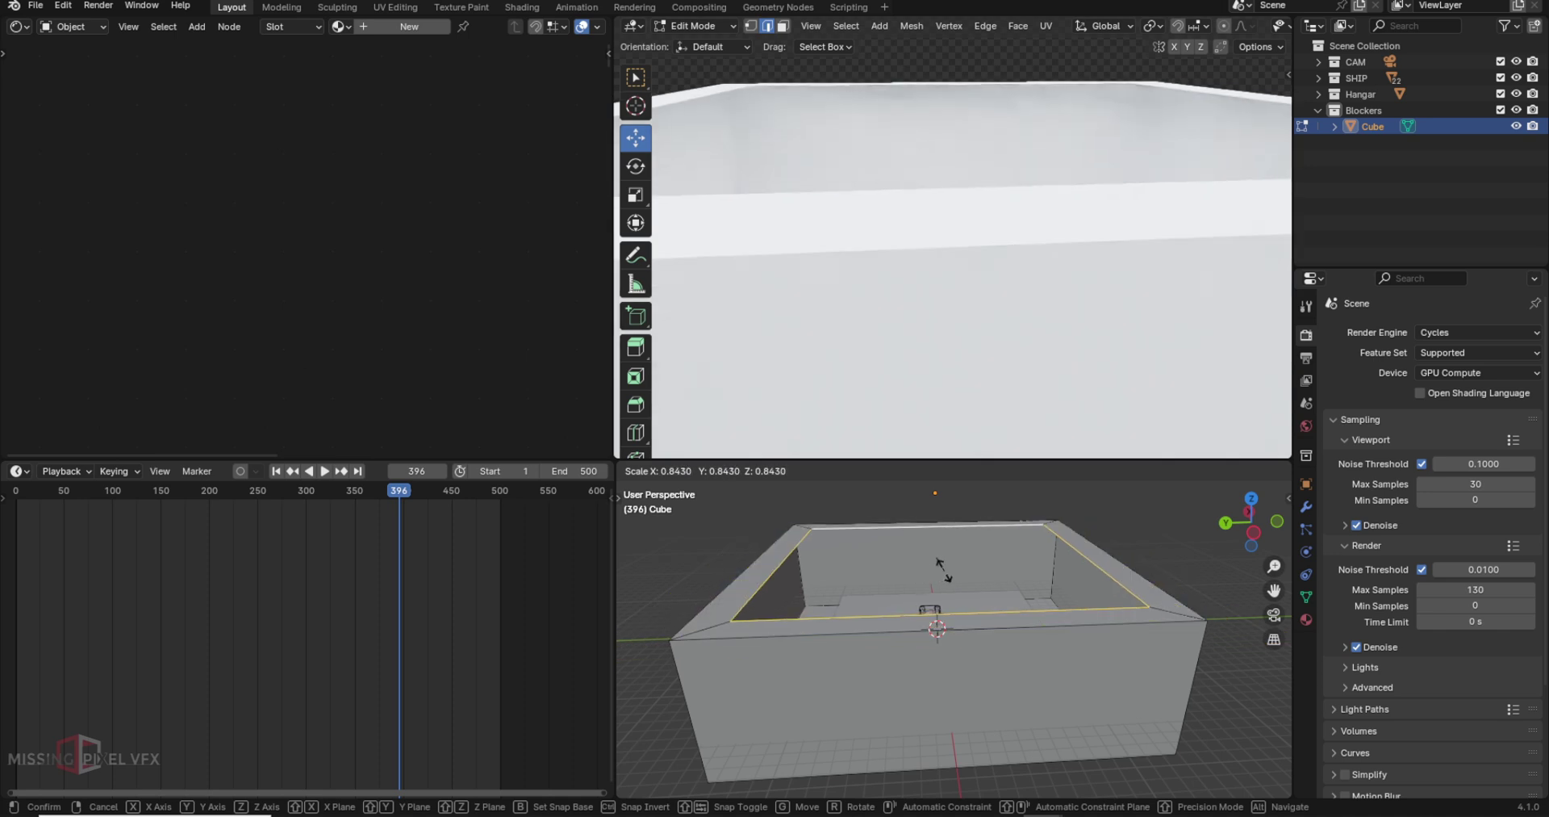
{"action": "left_click", "coordinate": [943, 573]}
{"action": "middle_click_drag", "start_coordinate": [944, 574], "coordinate": [971, 579]}
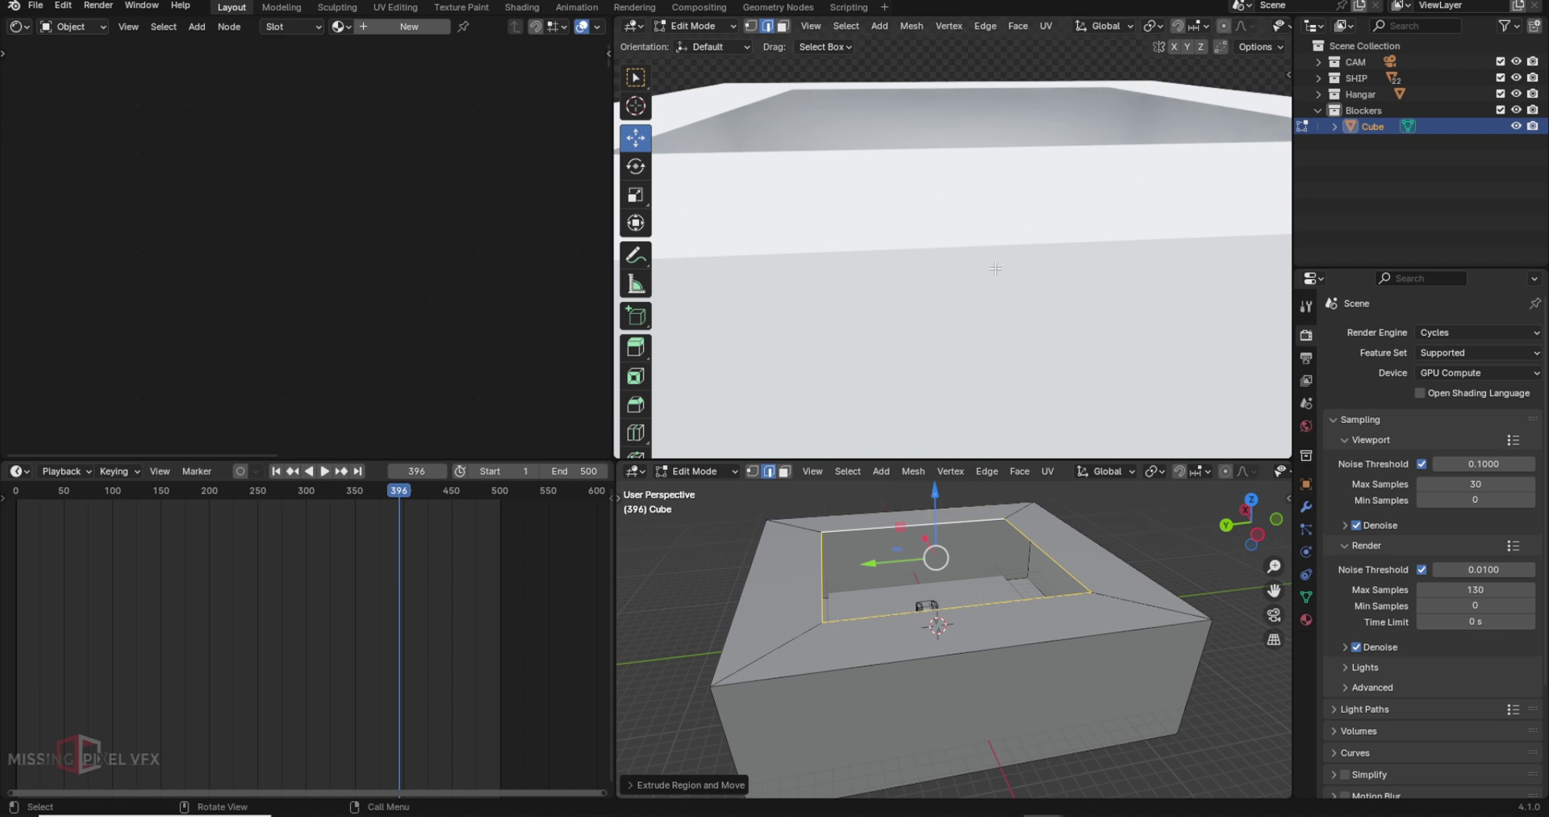
{"action": "key", "text": "KP_0"}
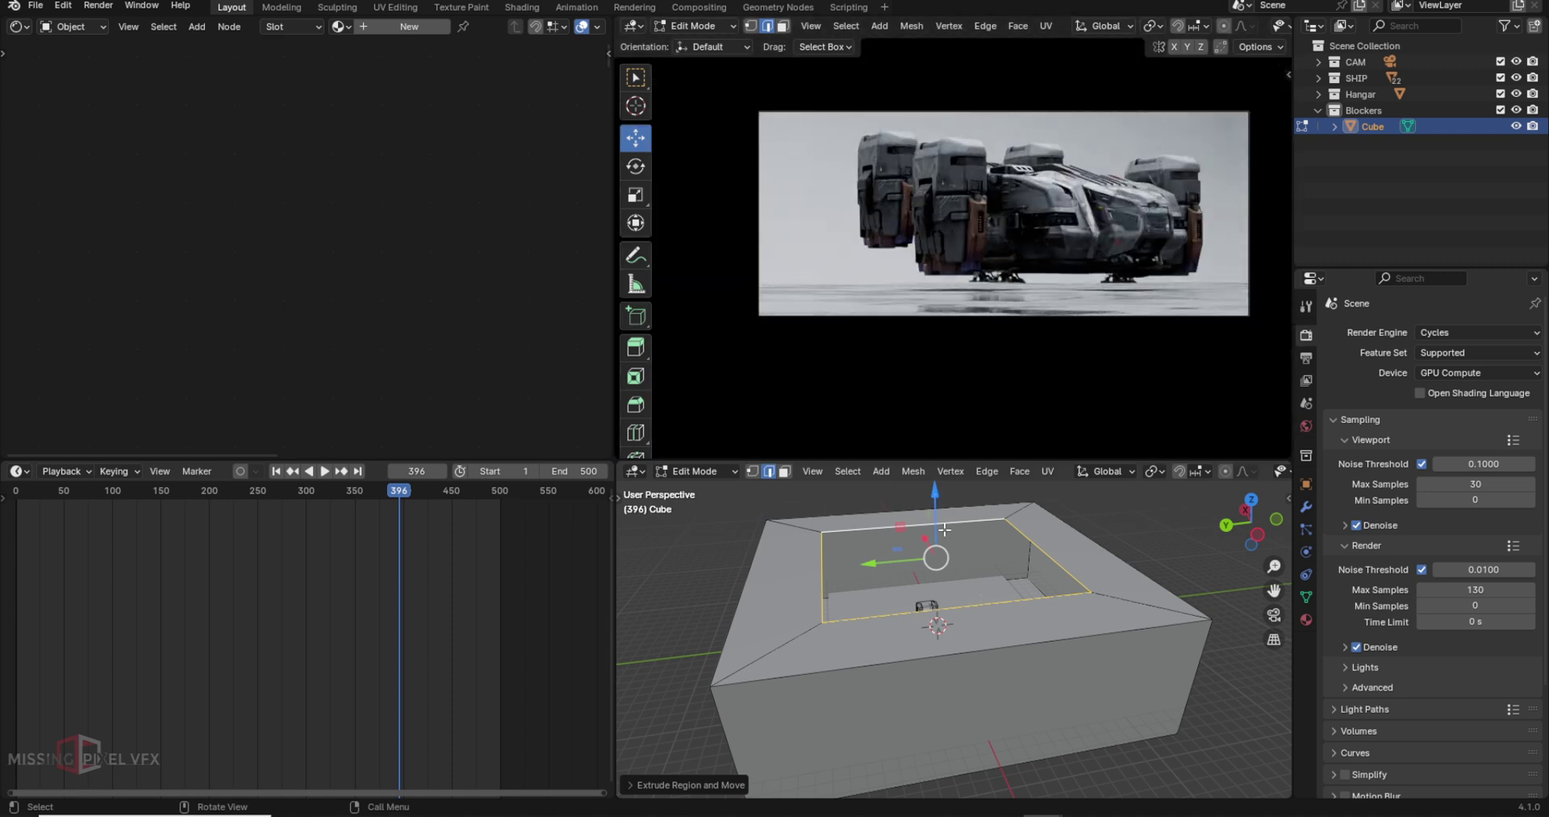
{"action": "left_click", "coordinate": [699, 26]}
{"action": "left_click", "coordinate": [712, 46]}
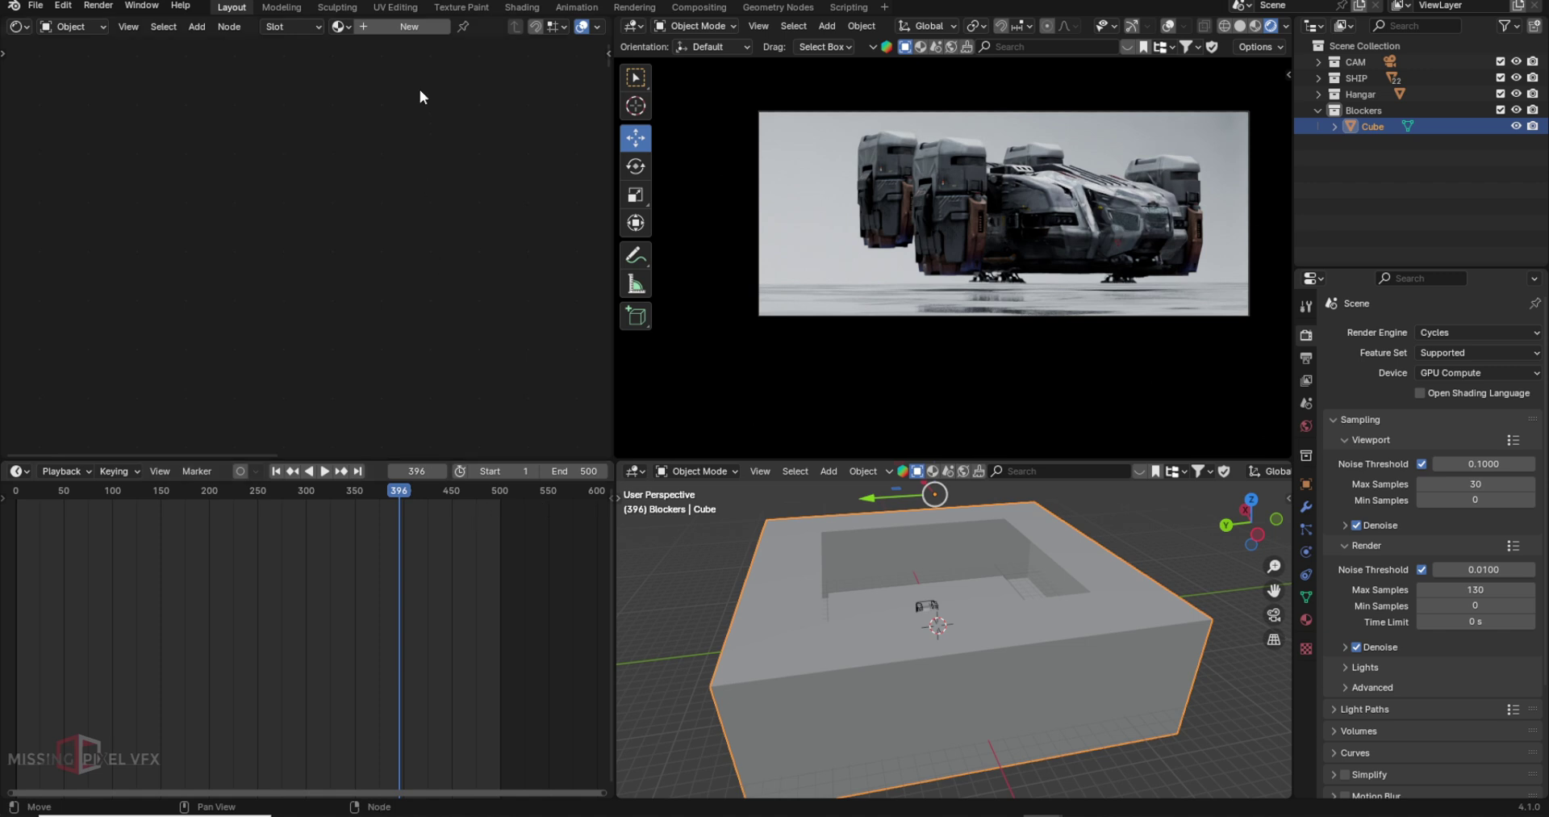
Step: Give the blocker cube a new material with a dark grey base color and a roughness of 1.0
{"action": "left_click", "coordinate": [409, 26]}
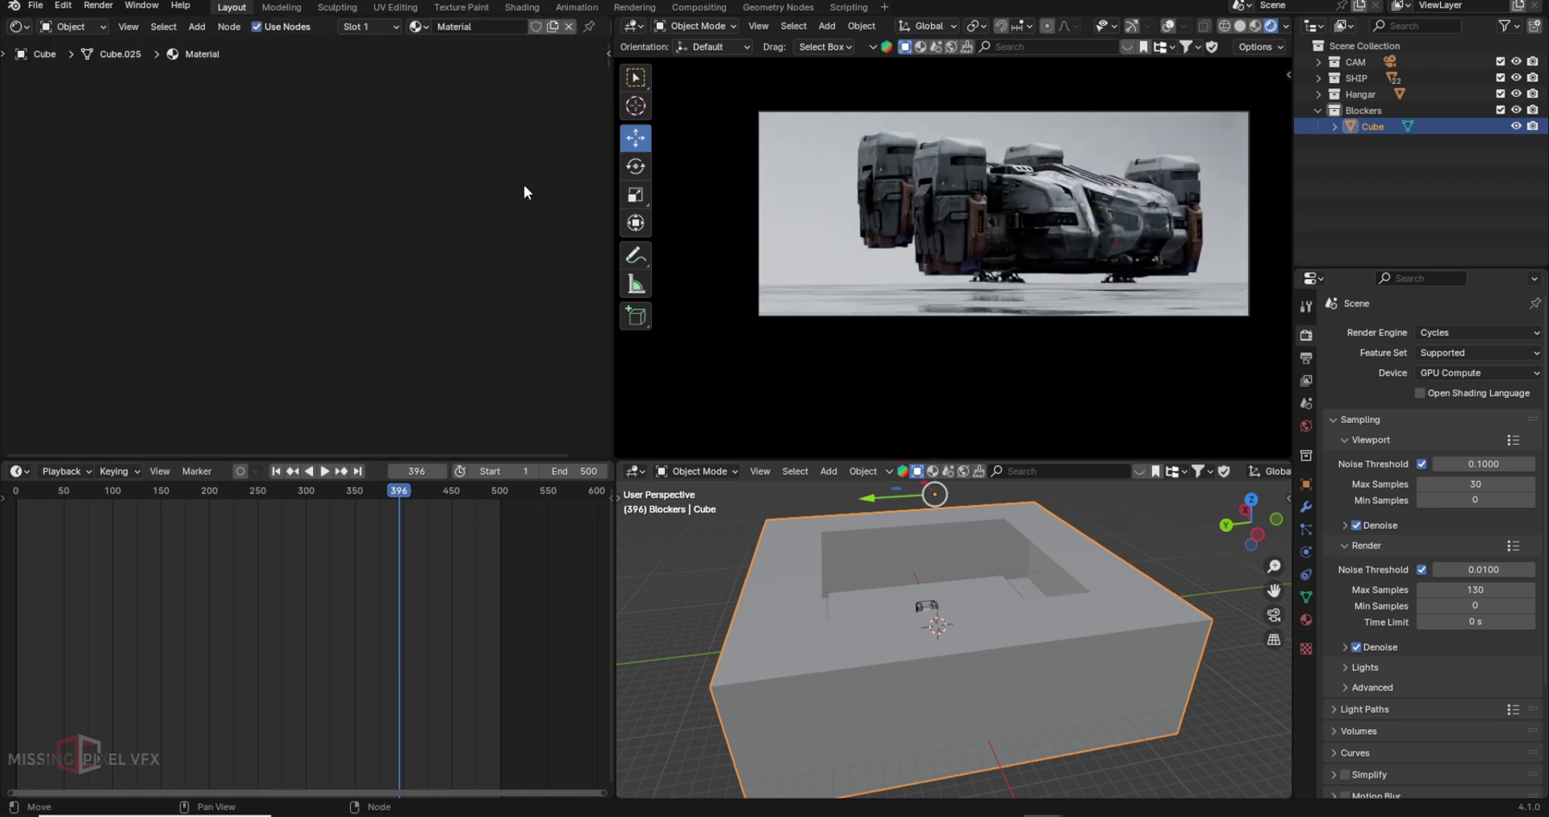
{"action": "key", "text": "Home"}
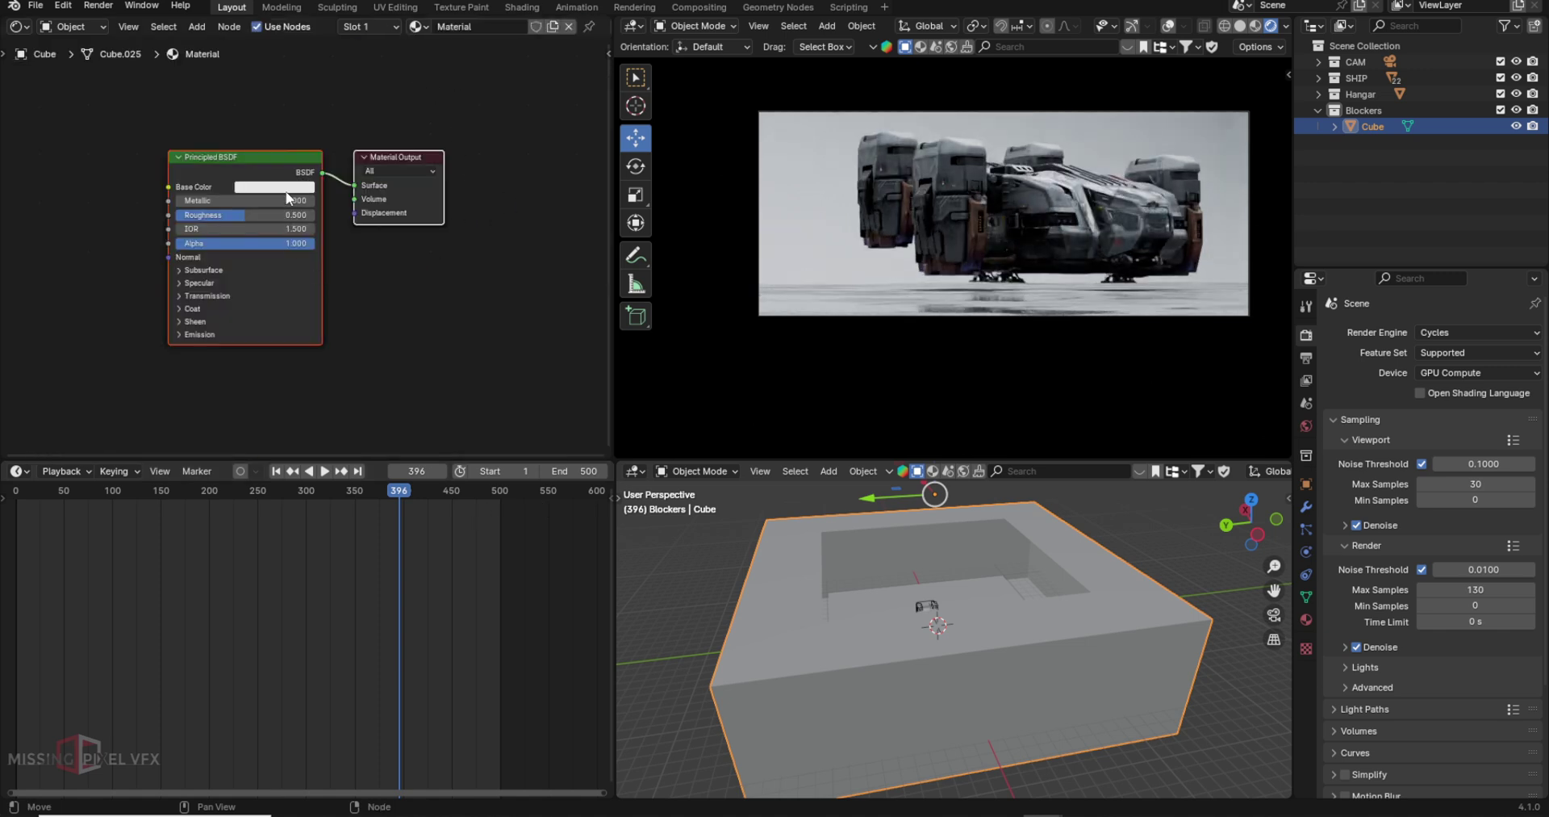
{"action": "left_click", "coordinate": [285, 189]}
{"action": "left_click_drag", "start_coordinate": [363, 213], "coordinate": [363, 286]}
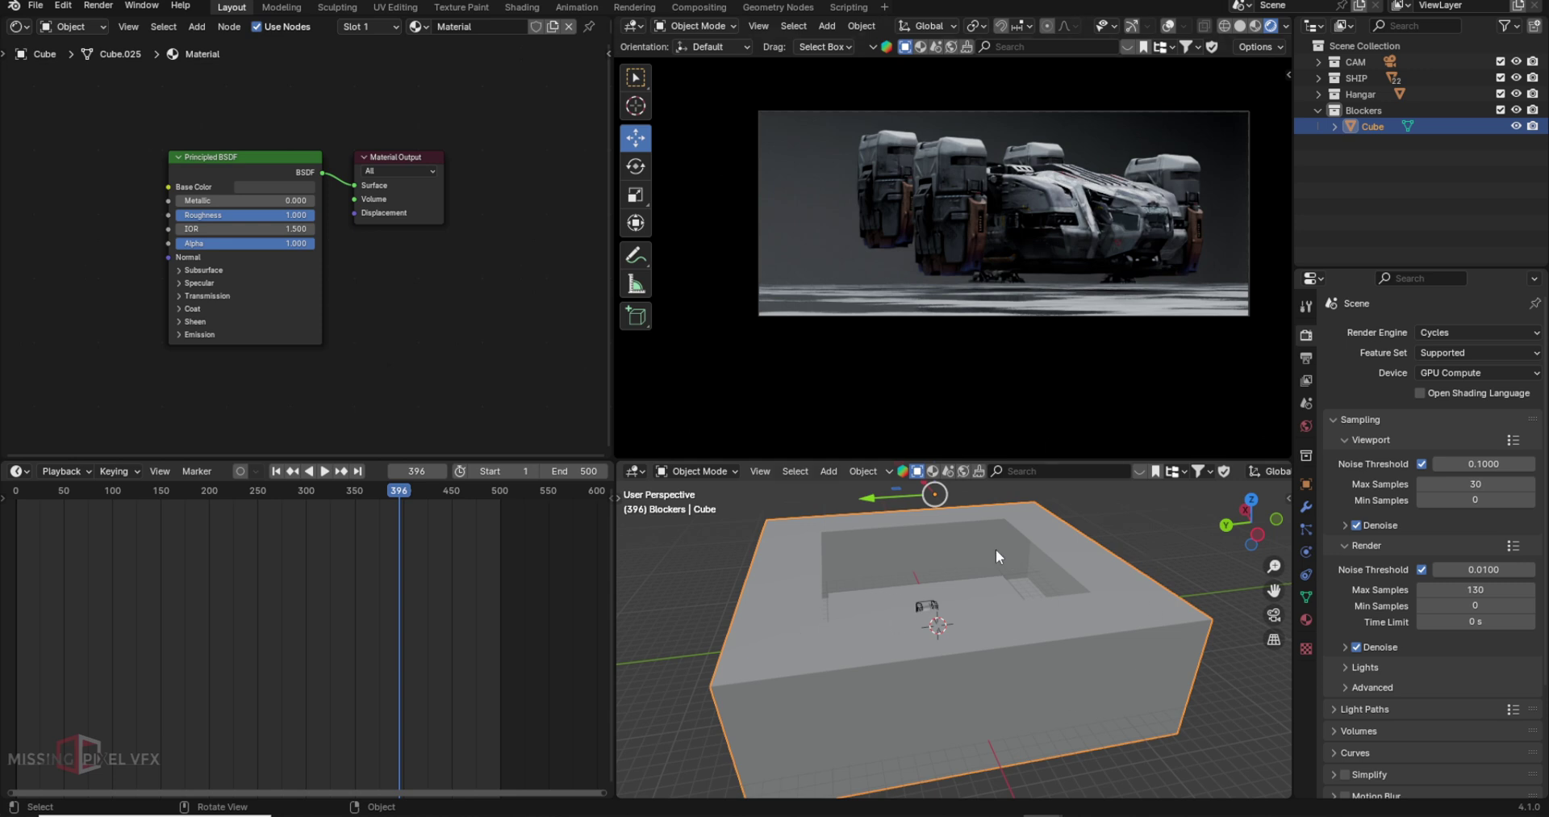
Step: Set the blocker cube's viewport display to Bounds
{"action": "mouse_move", "coordinate": [1060, 583]}
{"action": "middle_mouse_down"}
{"action": "mouse_move", "coordinate": [1083, 579]}
{"action": "mouse_move", "coordinate": [1066, 574]}
{"action": "middle_mouse_up"}
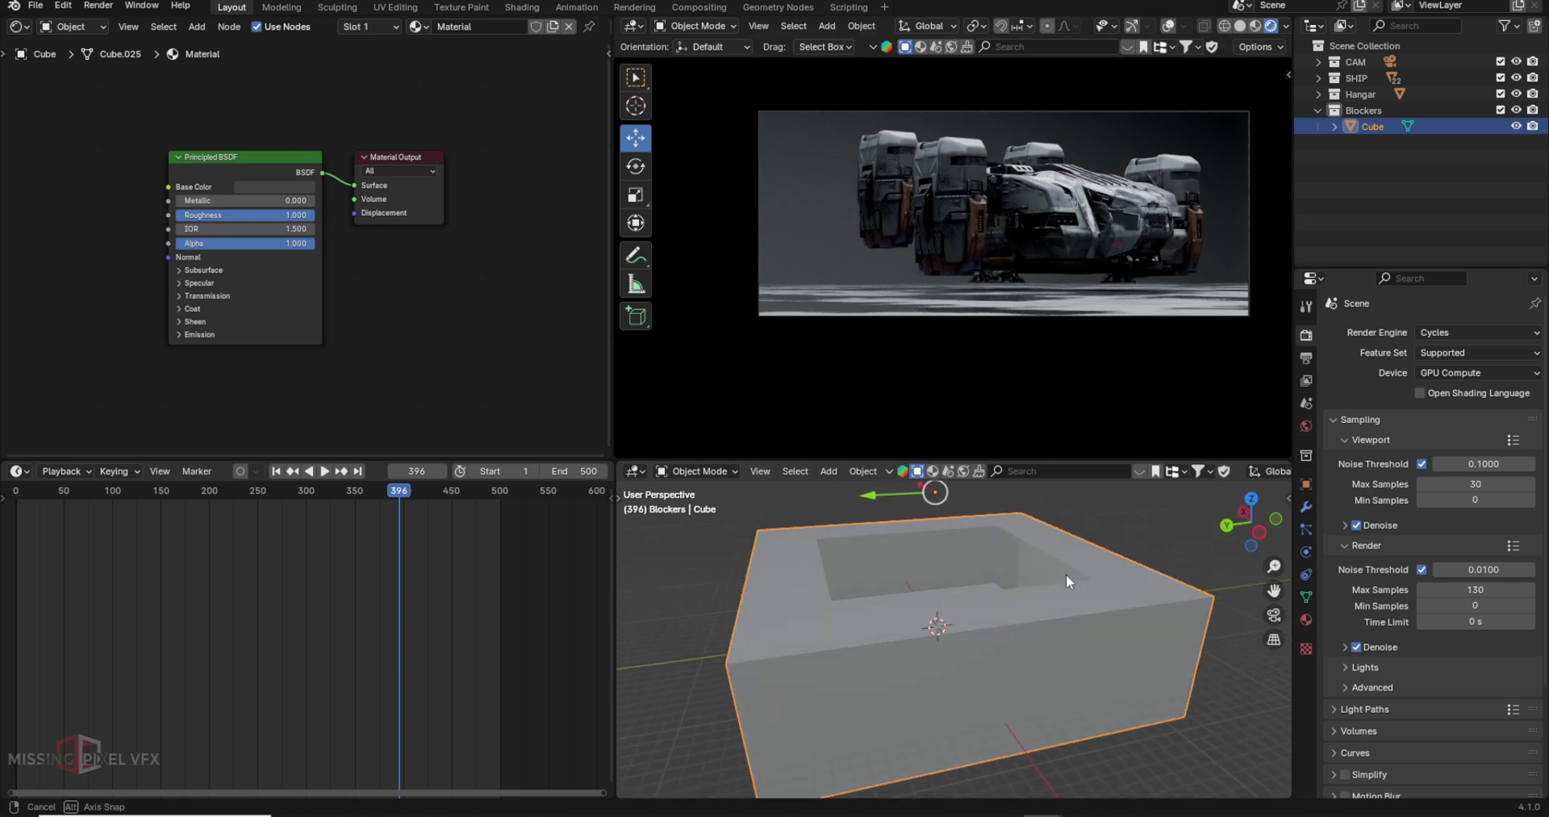
{"action": "key", "text": "ctrl+space"}
{"action": "middle_click_drag", "start_coordinate": [1143, 412], "coordinate": [1025, 423]}
{"action": "left_click", "coordinate": [1245, 336]}
{"action": "left_click", "coordinate": [1113, 434]}
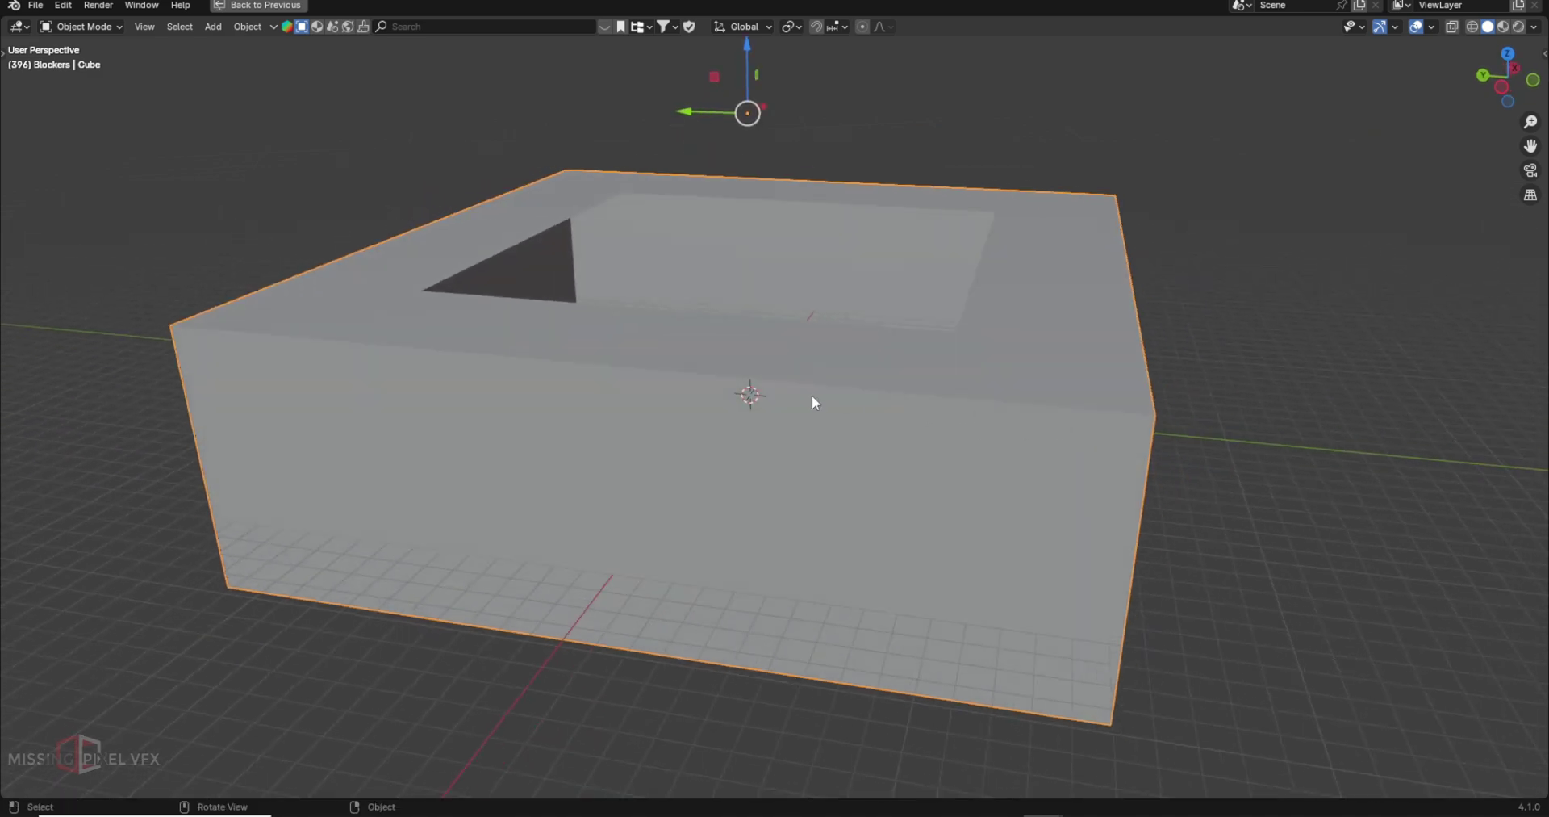
{"action": "key", "text": "ctrl+space"}
{"action": "left_click", "coordinate": [1306, 483]}
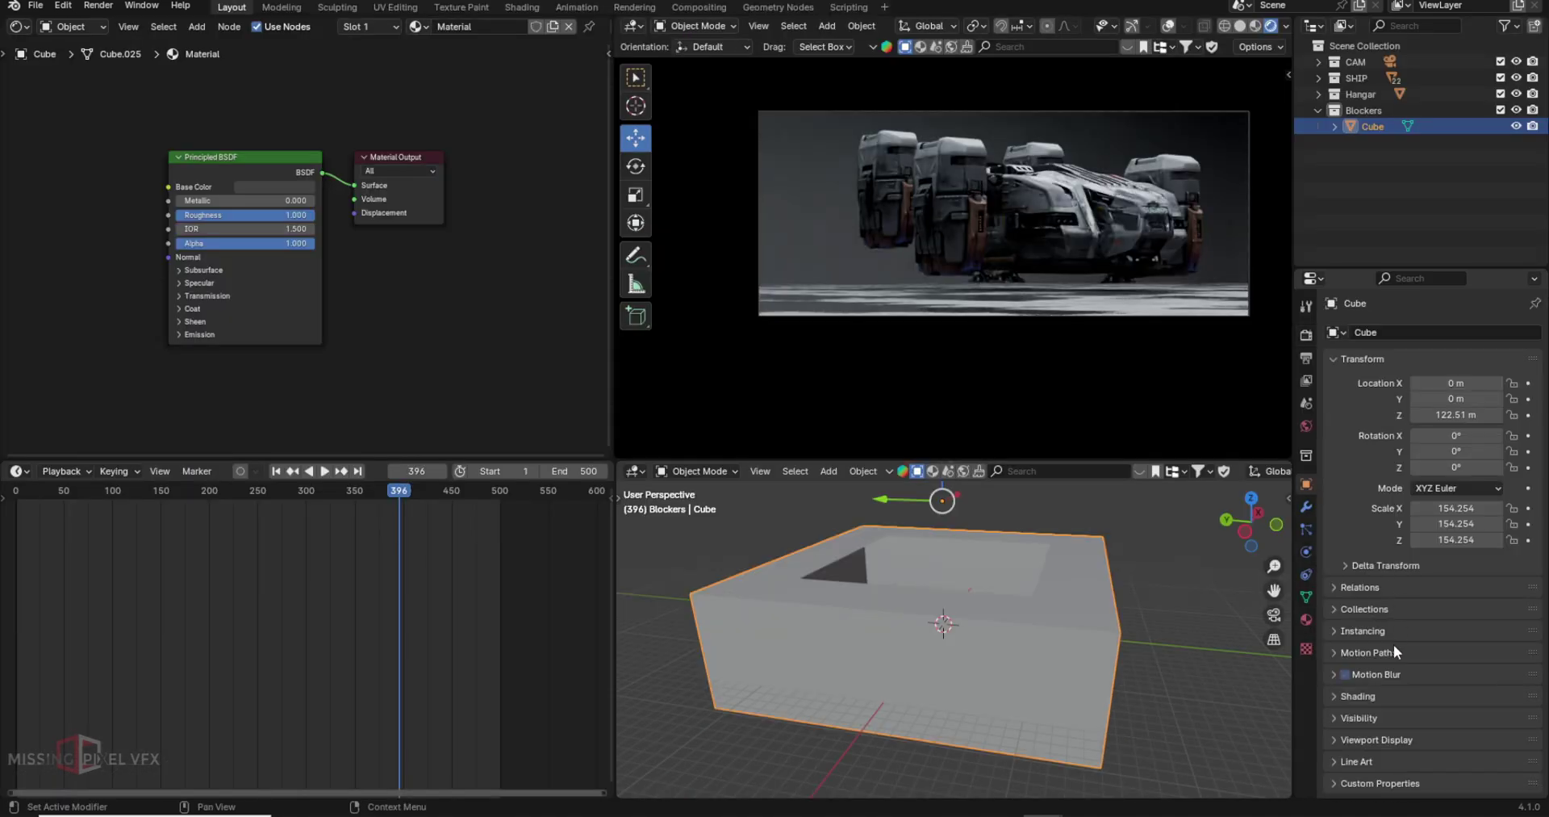
{"action": "scroll", "coordinate": [1391, 635], "scroll_direction": "down", "scroll_amount": 5}
{"action": "left_click", "coordinate": [1396, 549]}
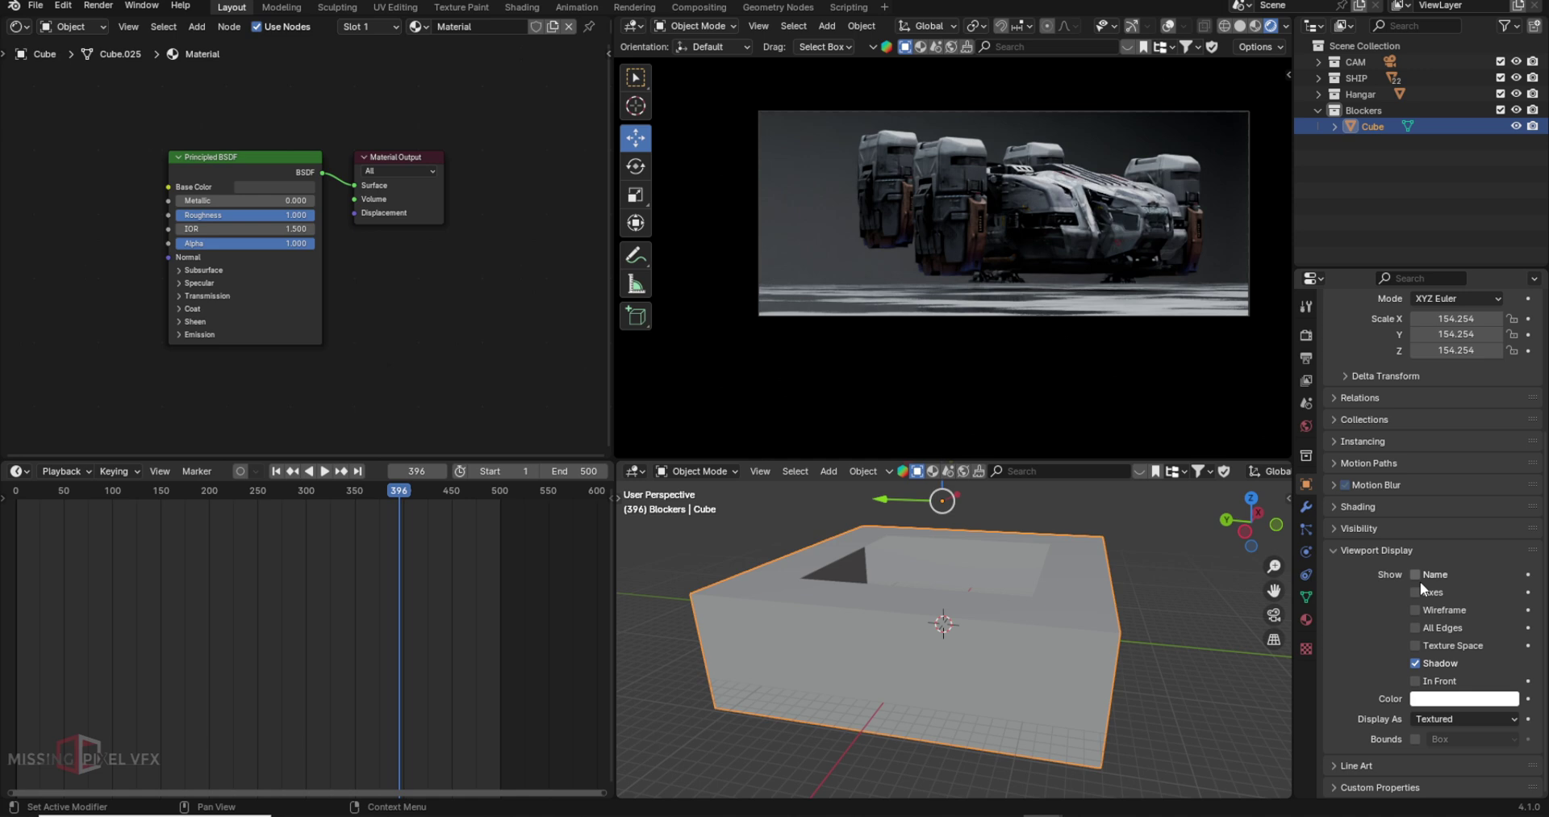
{"action": "left_click", "coordinate": [1441, 718]}
{"action": "left_click", "coordinate": [1436, 738]}
{"action": "left_click", "coordinate": [928, 597]}
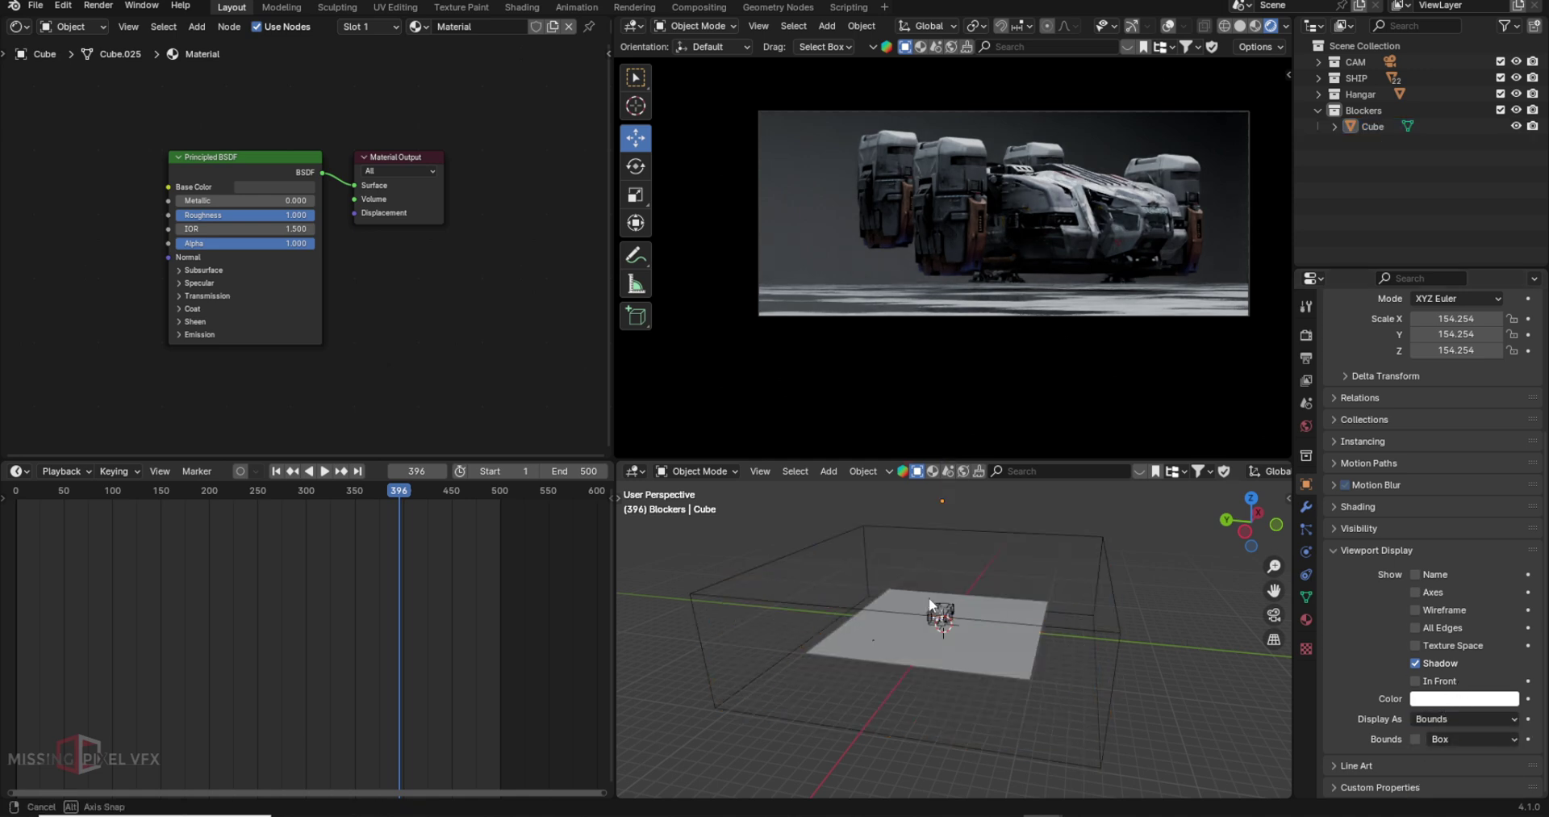
Step: Check the lighting inside the blocker box from a free view, collapse the Blockers collection and return to the camera view
{"action": "left_click", "coordinate": [905, 530]}
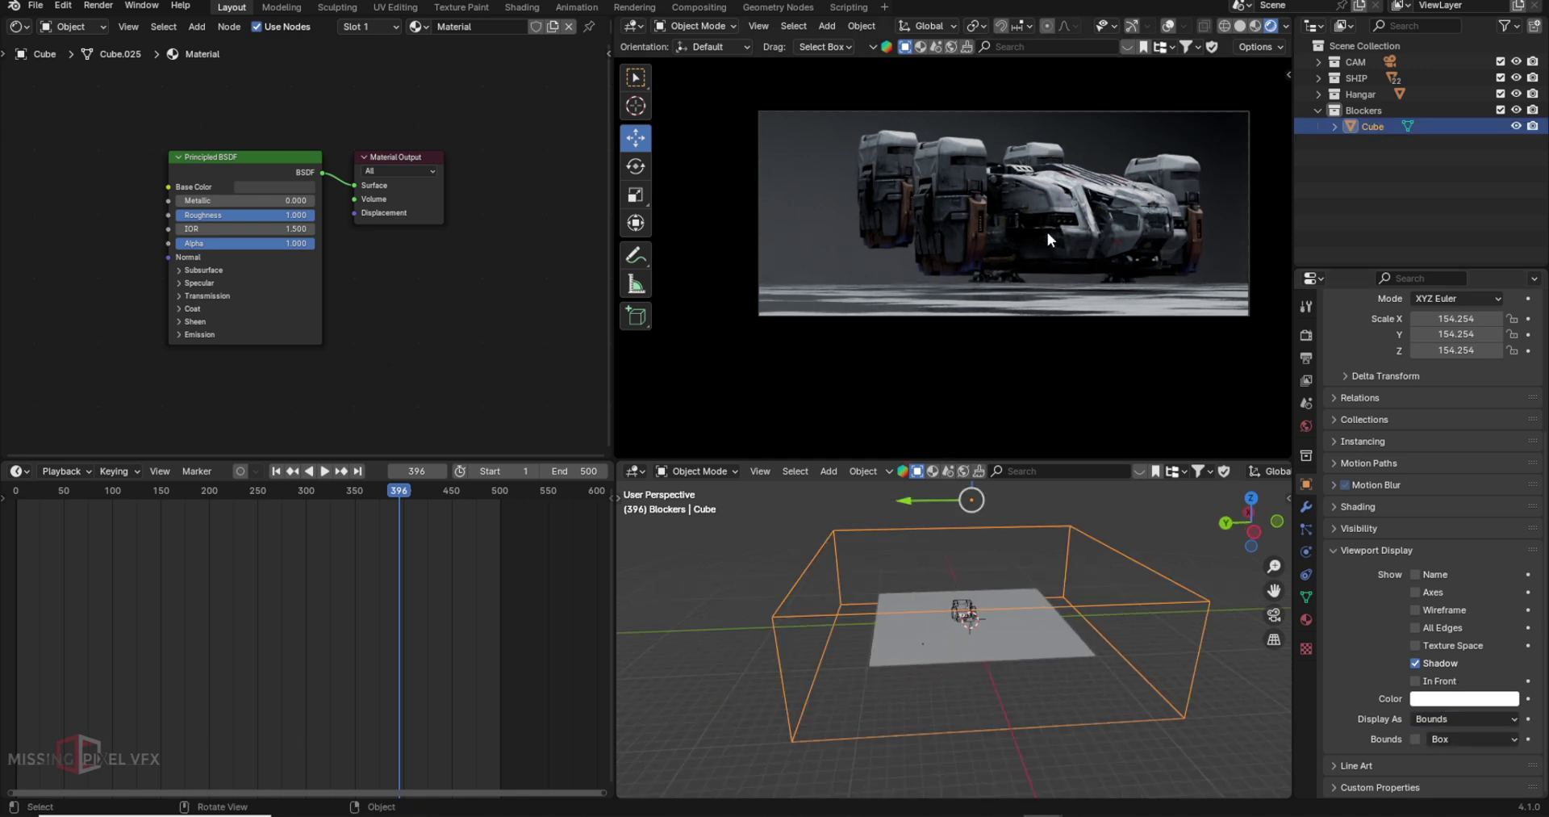
{"action": "key", "text": "KP_0"}
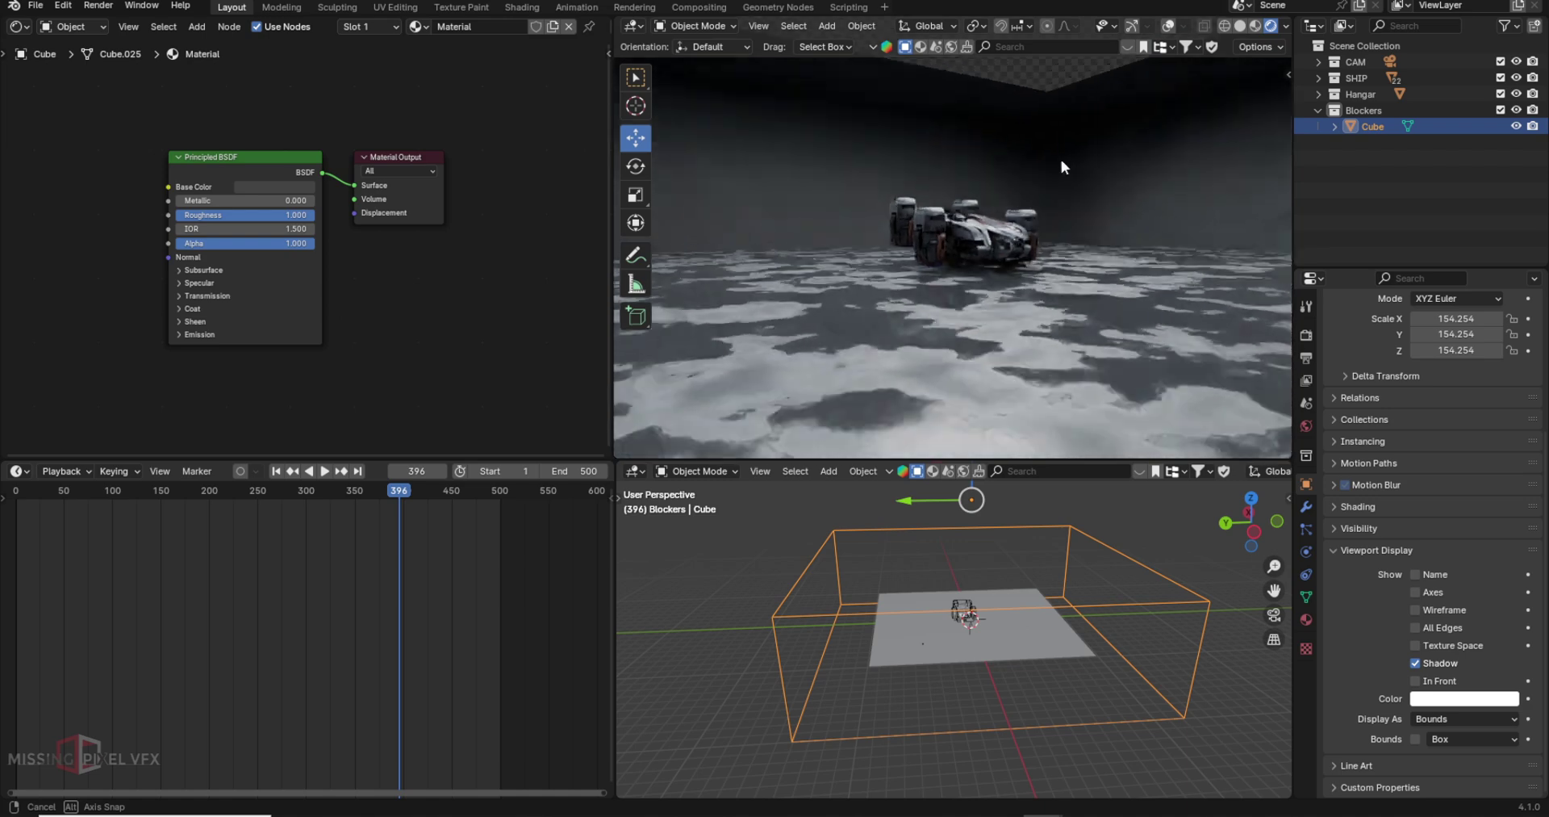
{"action": "left_click", "coordinate": [1319, 110]}
{"action": "key", "text": "KP_0"}
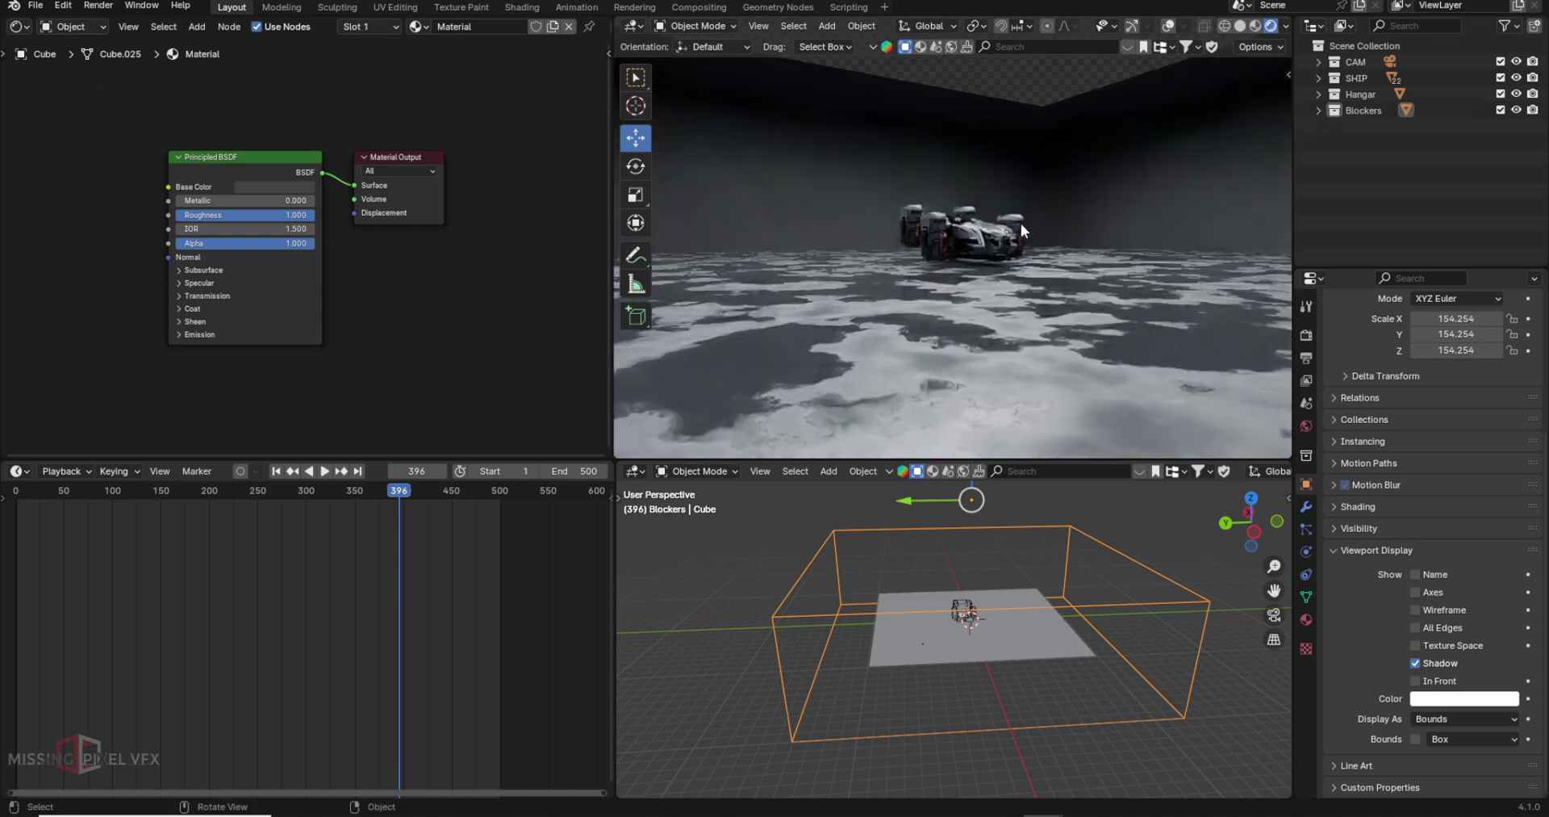
{"action": "key", "text": "alt+a"}
{"action": "middle_click_drag", "start_coordinate": [1093, 246], "coordinate": [1068, 289], "text": "shift"}
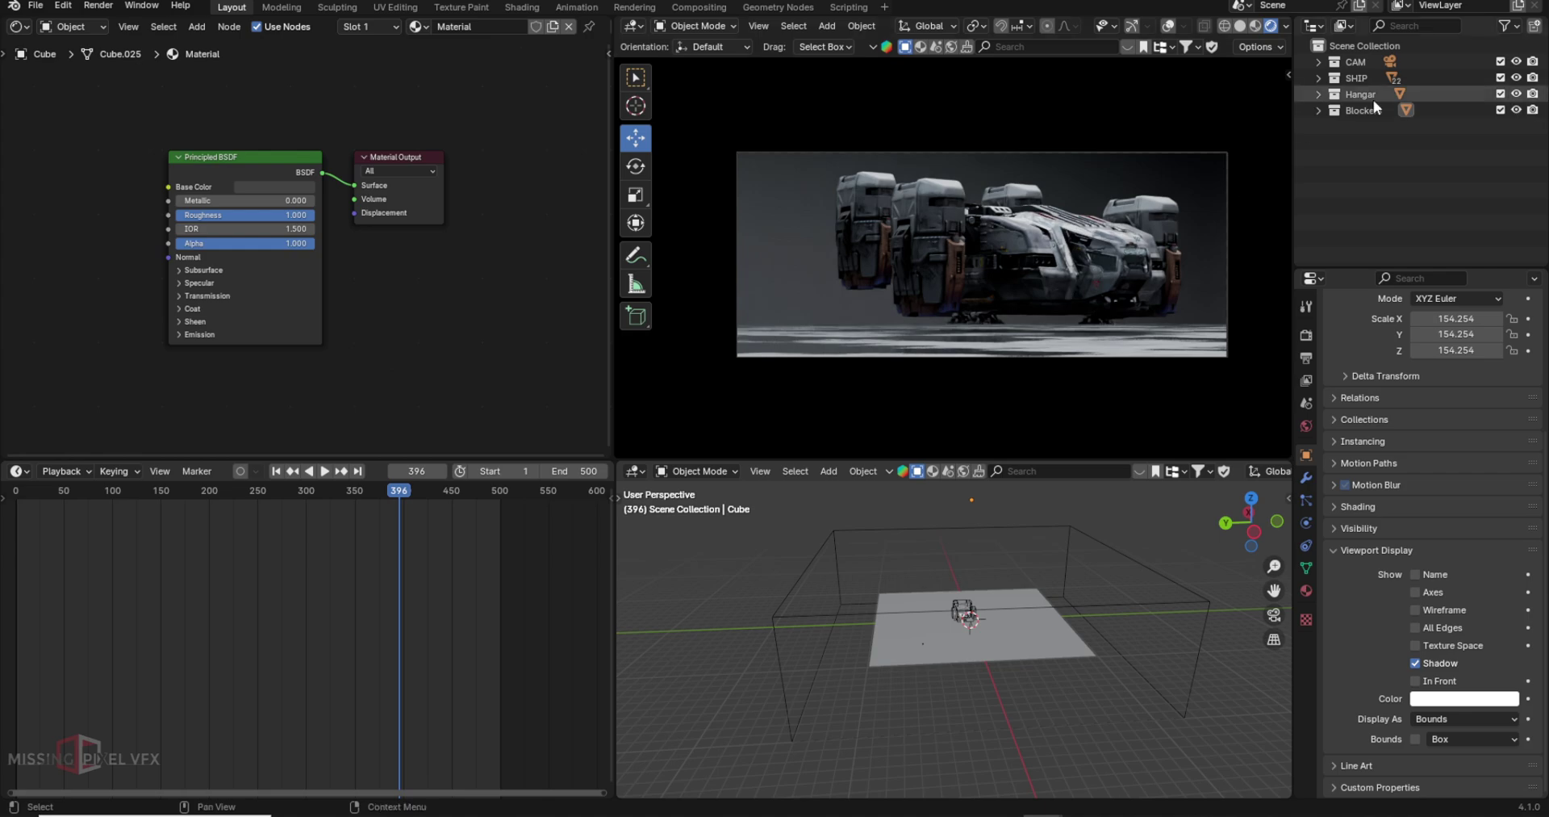
Step: Render frame 396 with the blockers and switch the render result to Slot 2
{"action": "key", "text": "F12"}
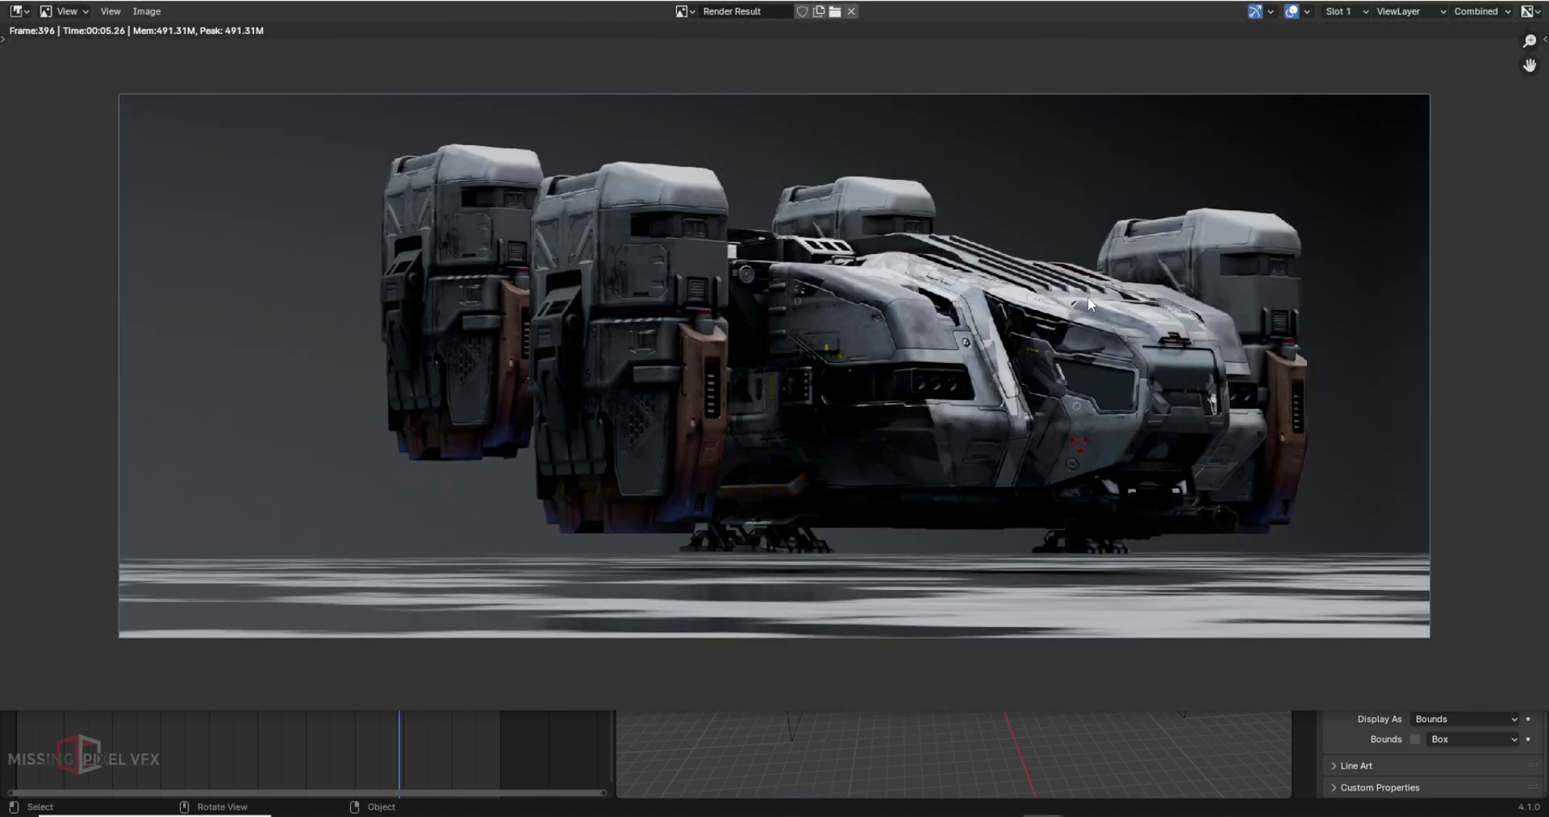
{"action": "left_click", "coordinate": [1339, 12]}
{"action": "left_click", "coordinate": [1355, 42]}
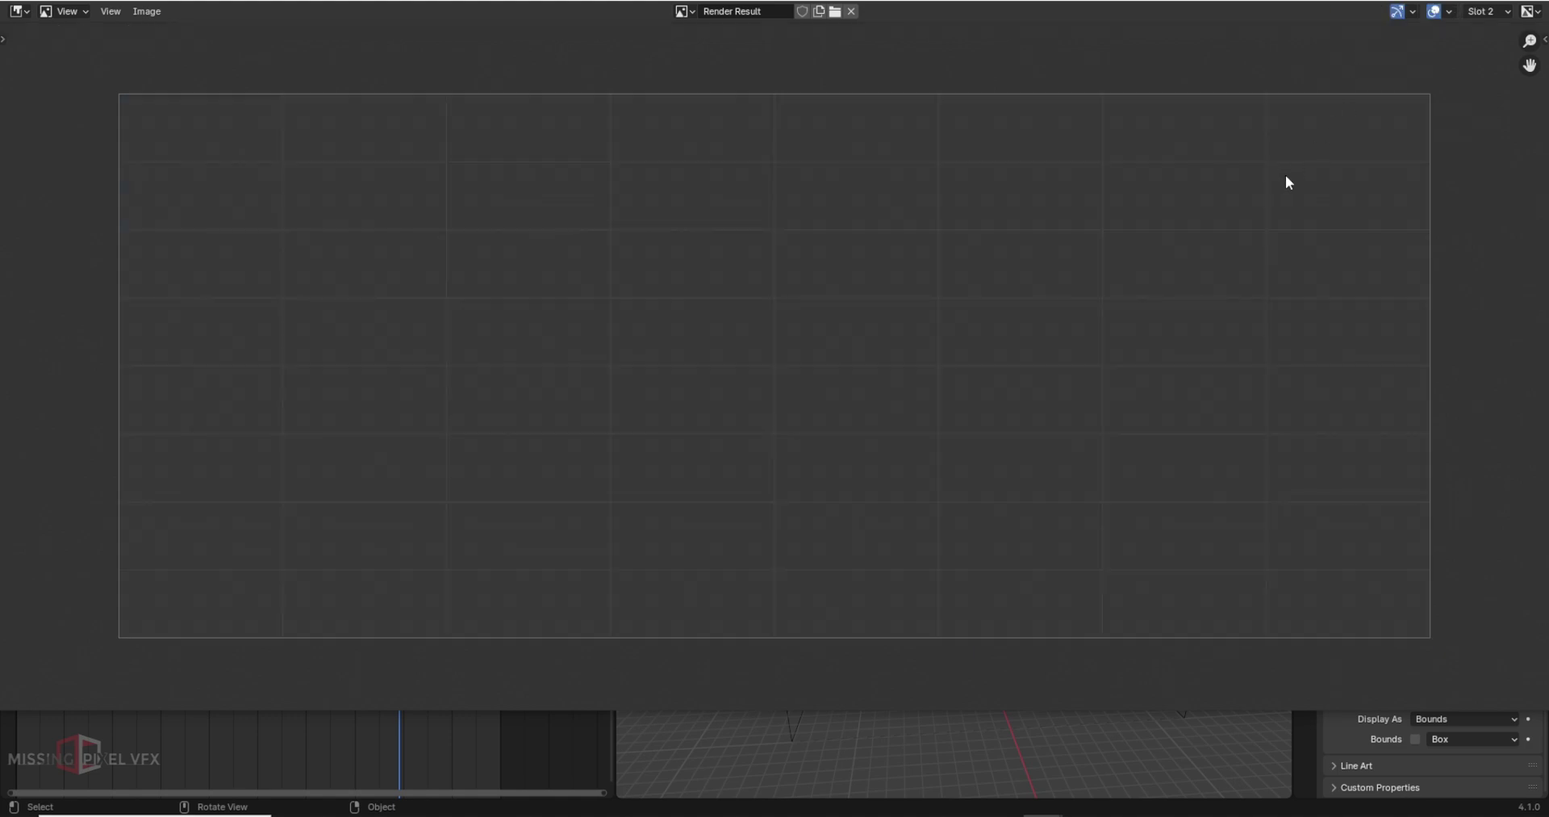
Step: Disable the Blockers collection in renders and render frame 396 again into Slot 2
{"action": "key", "text": "Escape"}
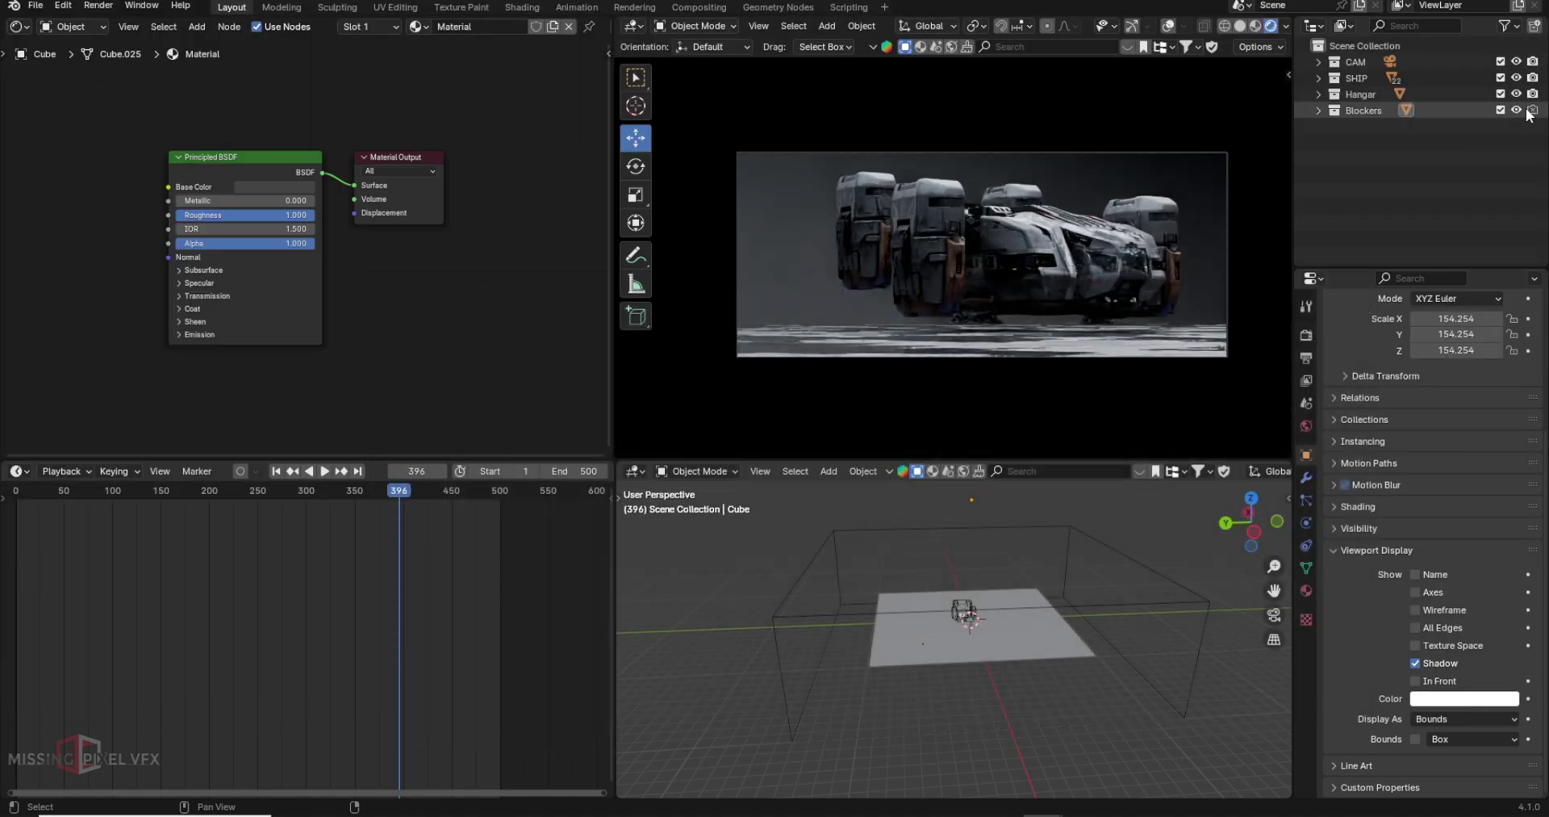
{"action": "left_click", "coordinate": [1533, 109]}
{"action": "key", "text": "F12"}
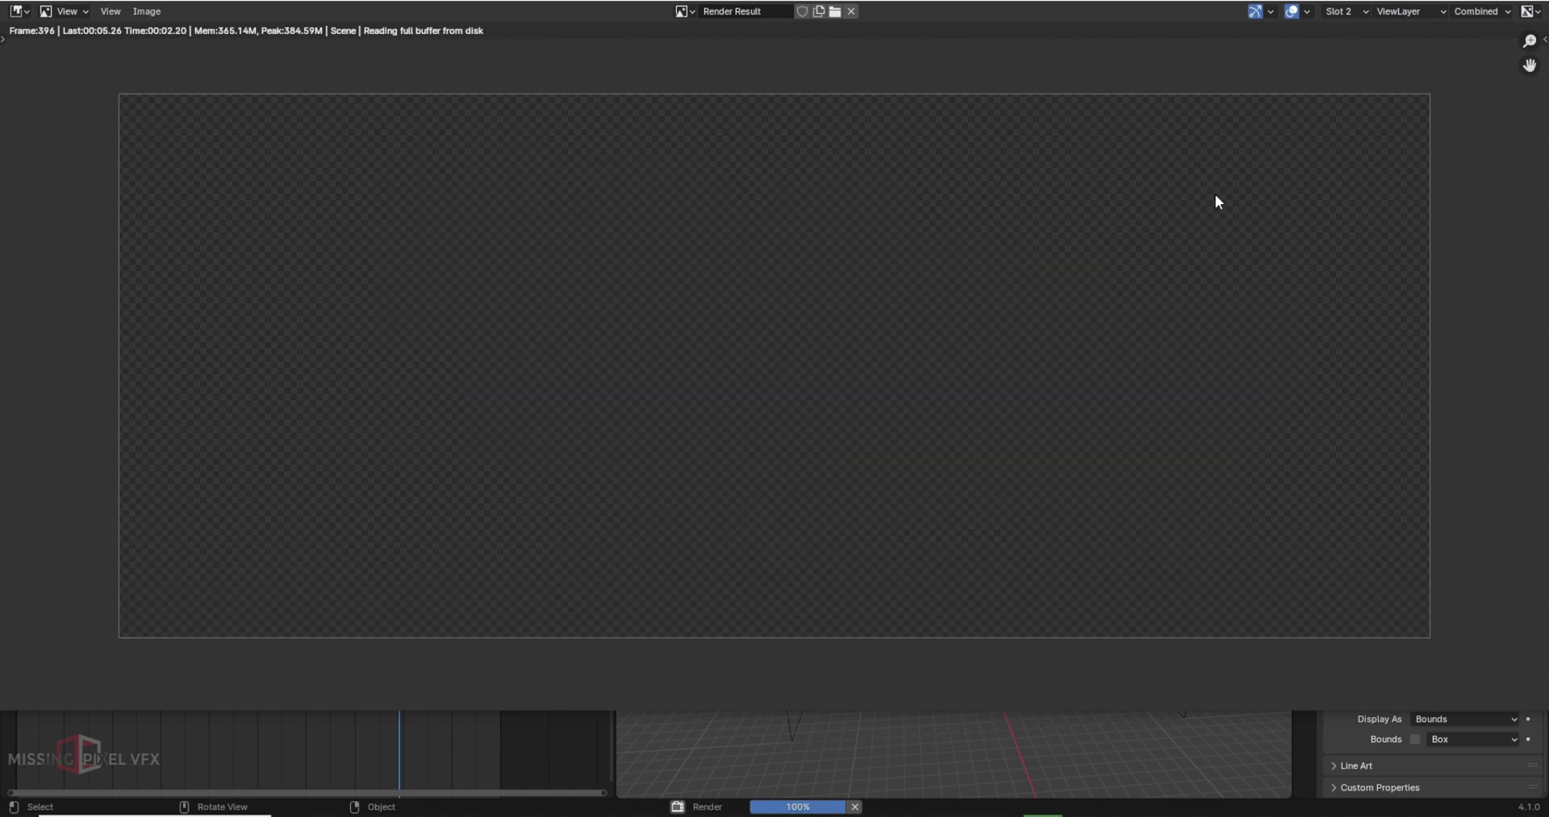
Step: Compare the renders with and without blockers by switching between Slot 1 and Slot 2
{"action": "key", "text": "j"}
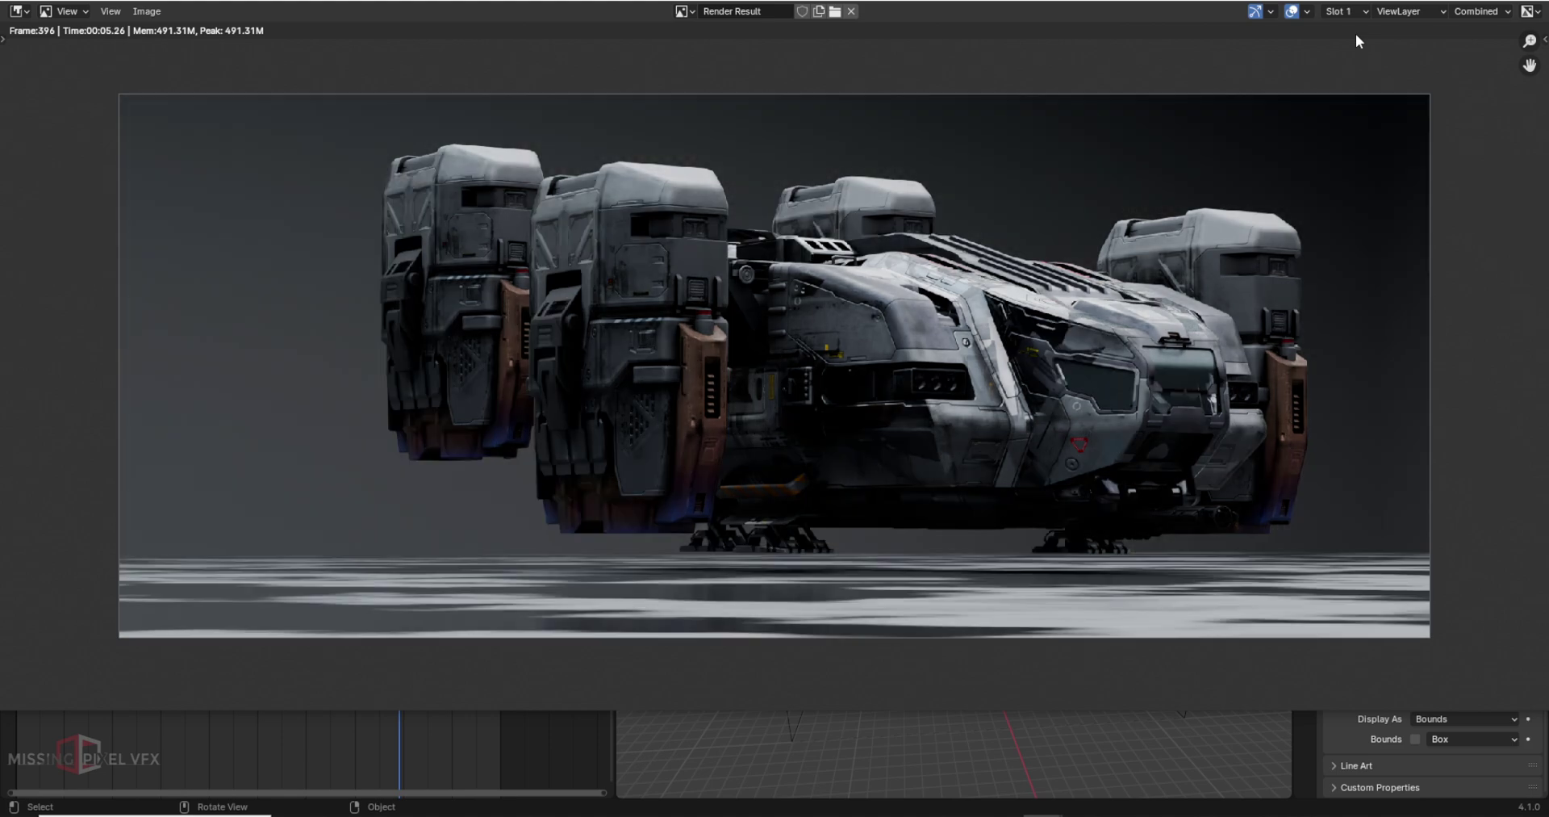
{"action": "key", "text": "j"}
{"action": "key", "text": "j"}
{"action": "key", "text": "j"}
{"action": "key", "text": "j"}
{"action": "key", "text": "j"}
{"action": "key", "text": "j"}
{"action": "key", "text": "j"}
{"action": "key", "text": "j"}
{"action": "key", "text": "Escape"}
Step: Examine the ship, the patchy ground and the blocker walls from several angles in the rendered viewport
{"action": "middle_click_drag", "start_coordinate": [1018, 242], "coordinate": [1043, 326]}
{"action": "scroll", "coordinate": [1044, 326], "scroll_direction": "down", "scroll_amount": 14}
{"action": "scroll", "coordinate": [1017, 264], "scroll_direction": "up", "scroll_amount": 8}
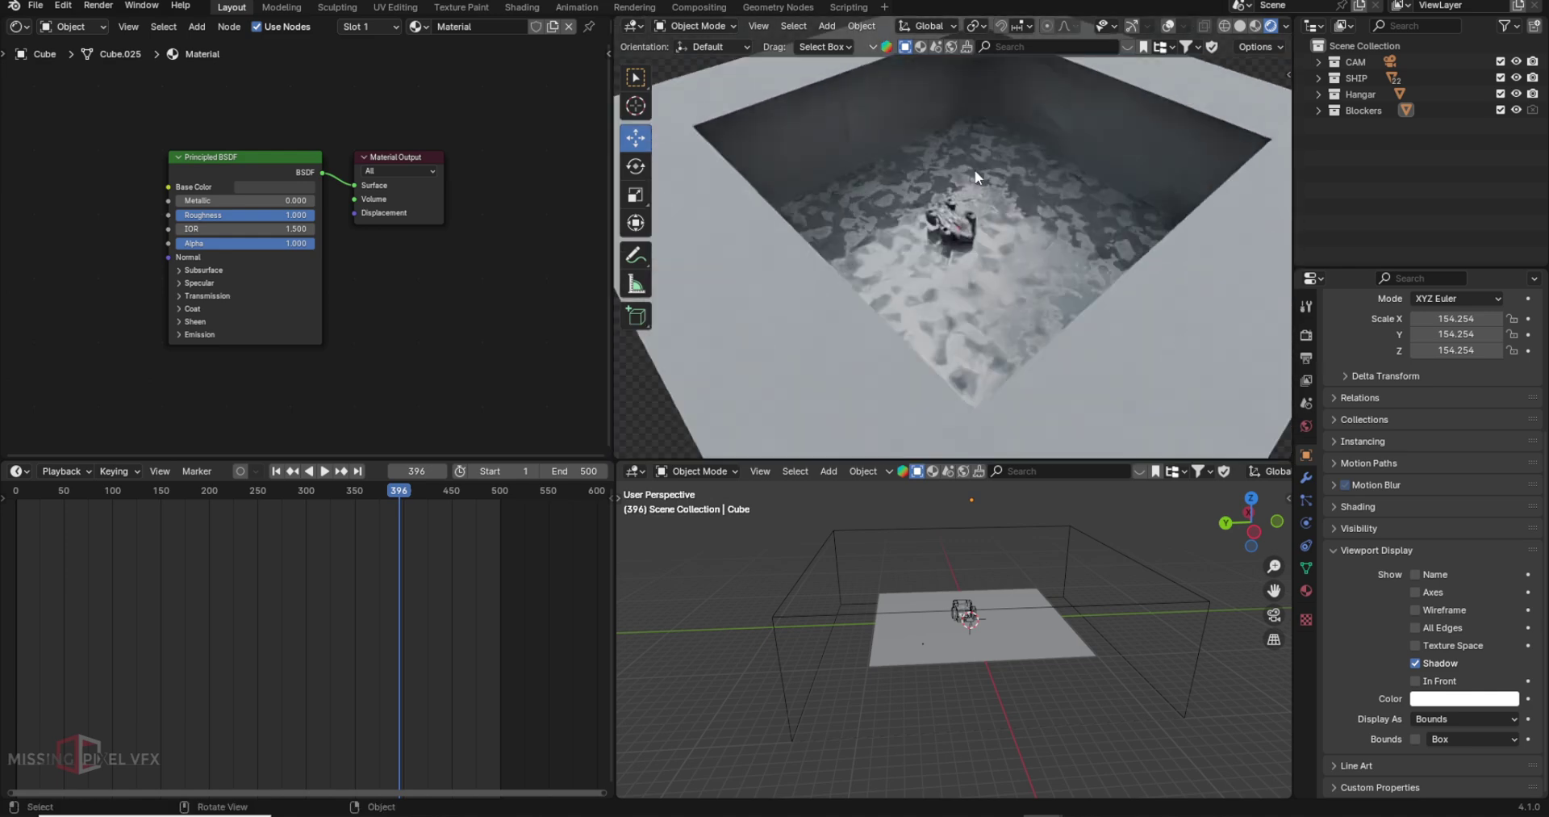
{"action": "mouse_move", "coordinate": [983, 267]}
{"action": "middle_mouse_down"}
{"action": "mouse_move", "coordinate": [1015, 335]}
{"action": "mouse_move", "coordinate": [990, 274]}
{"action": "middle_mouse_up"}
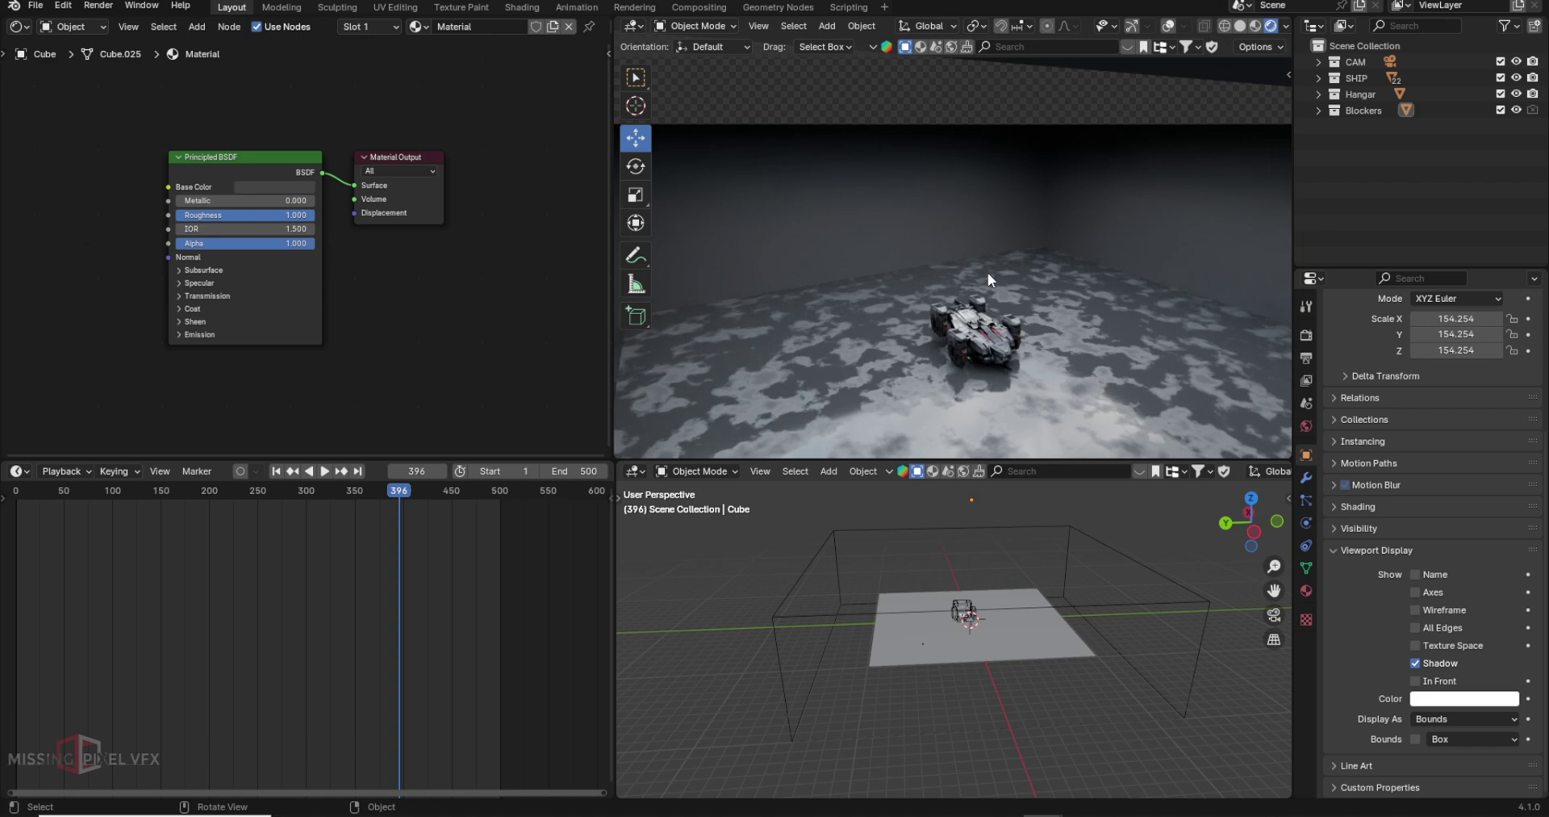
{"action": "scroll", "coordinate": [985, 368], "scroll_direction": "up", "scroll_amount": 4}
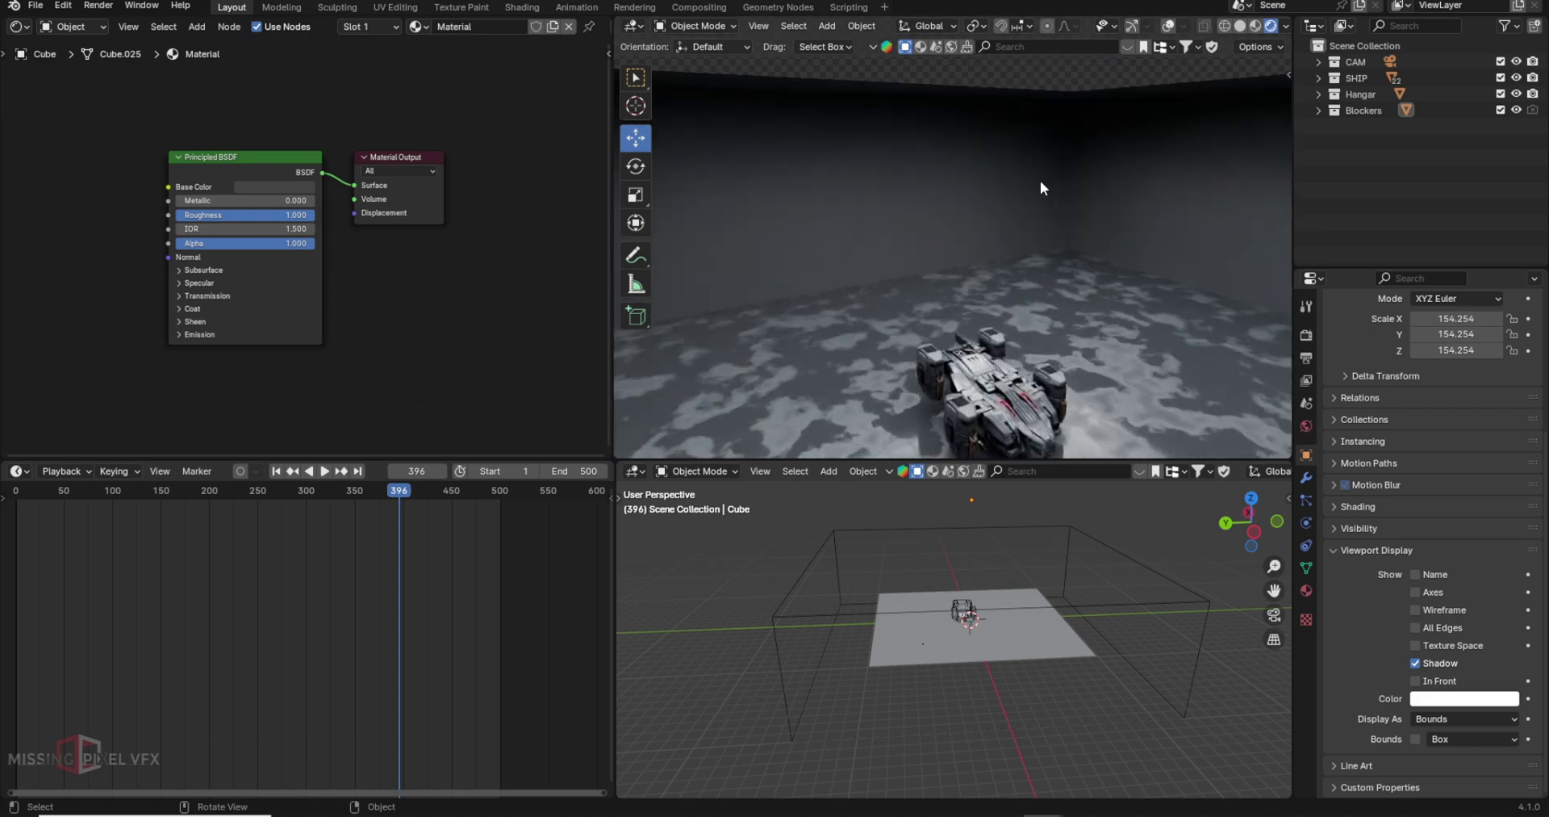
{"action": "scroll", "coordinate": [1040, 183], "scroll_direction": "down", "scroll_amount": 3}
{"action": "scroll", "coordinate": [943, 313], "scroll_direction": "up", "scroll_amount": 2}
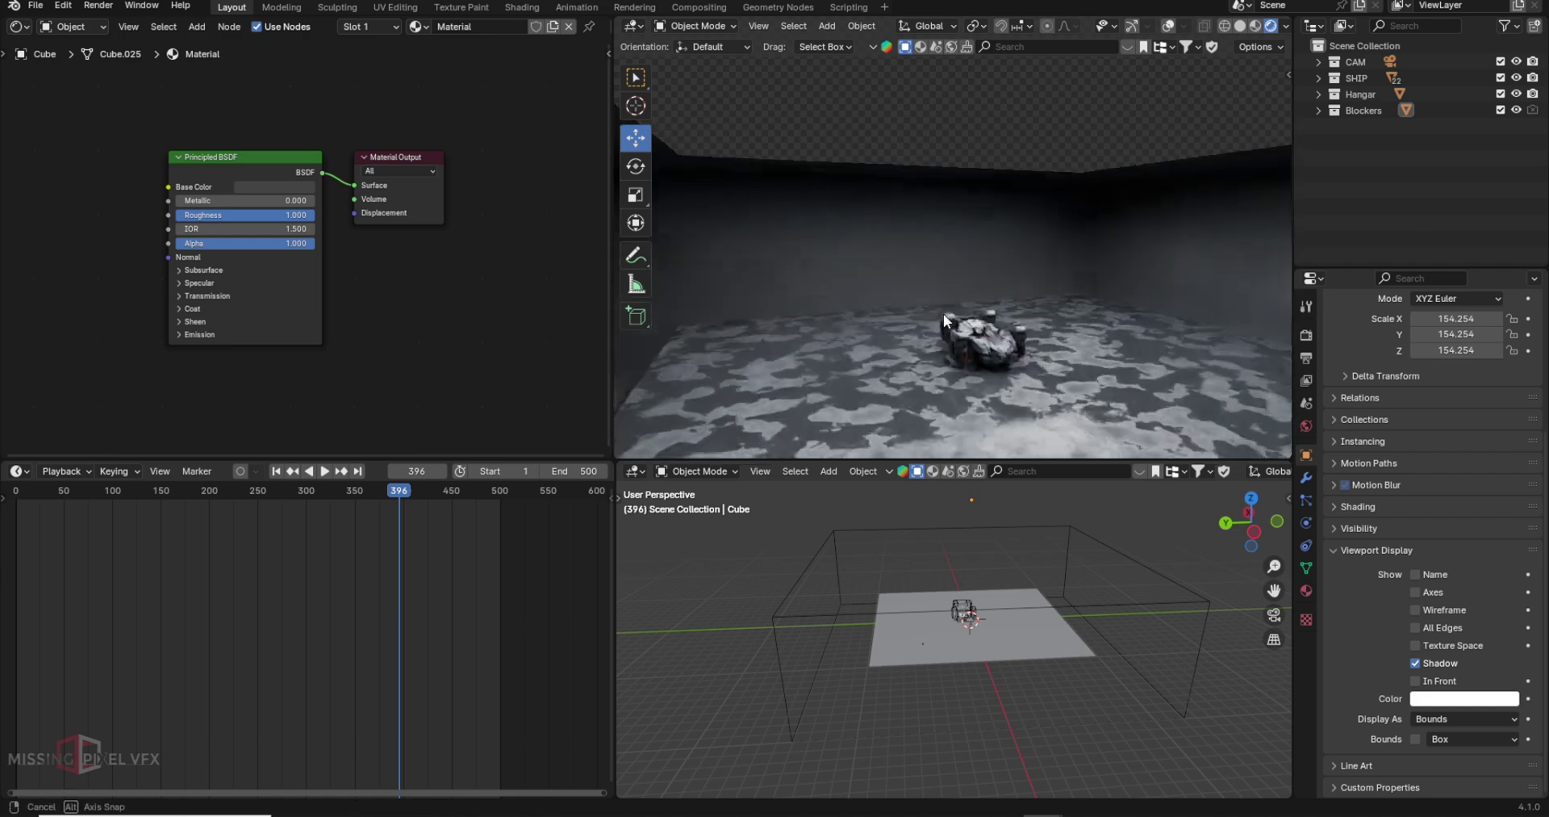
{"action": "middle_click_drag", "start_coordinate": [970, 342], "coordinate": [967, 292], "text": "shift"}
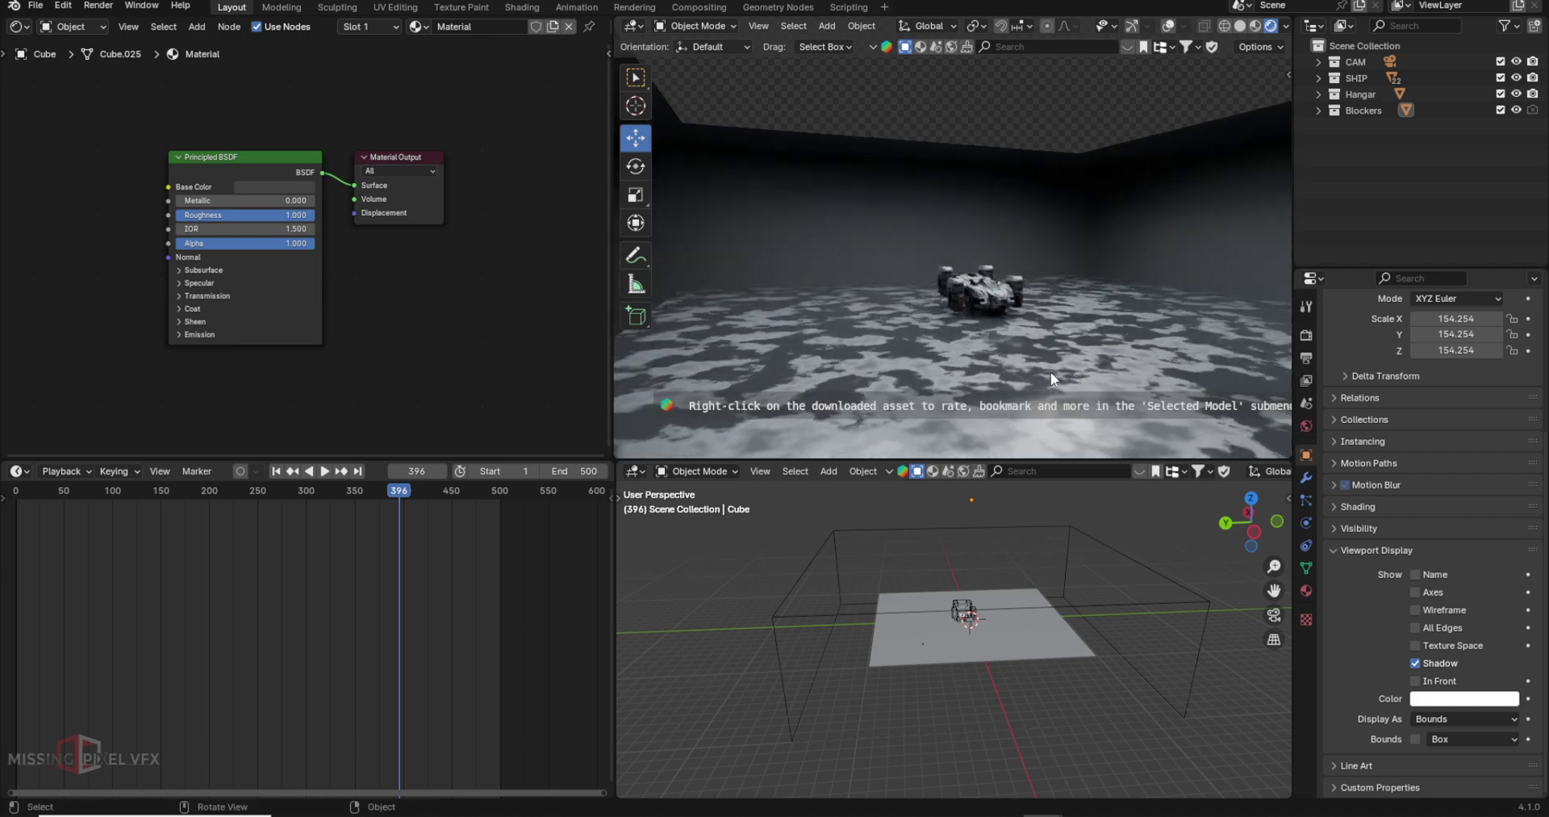
{"action": "scroll", "coordinate": [987, 301], "scroll_direction": "up", "scroll_amount": 3}
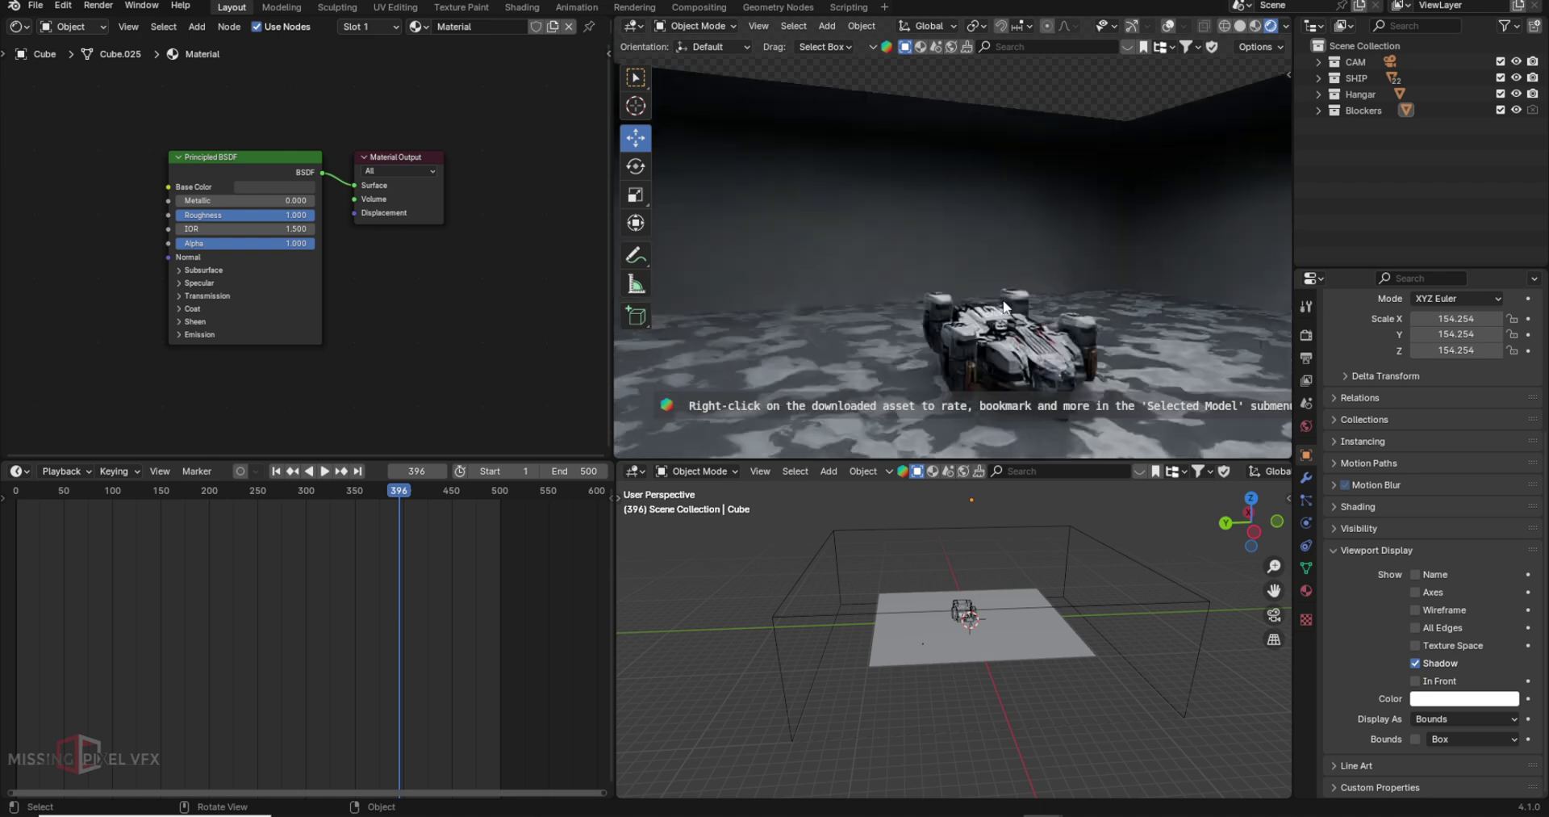